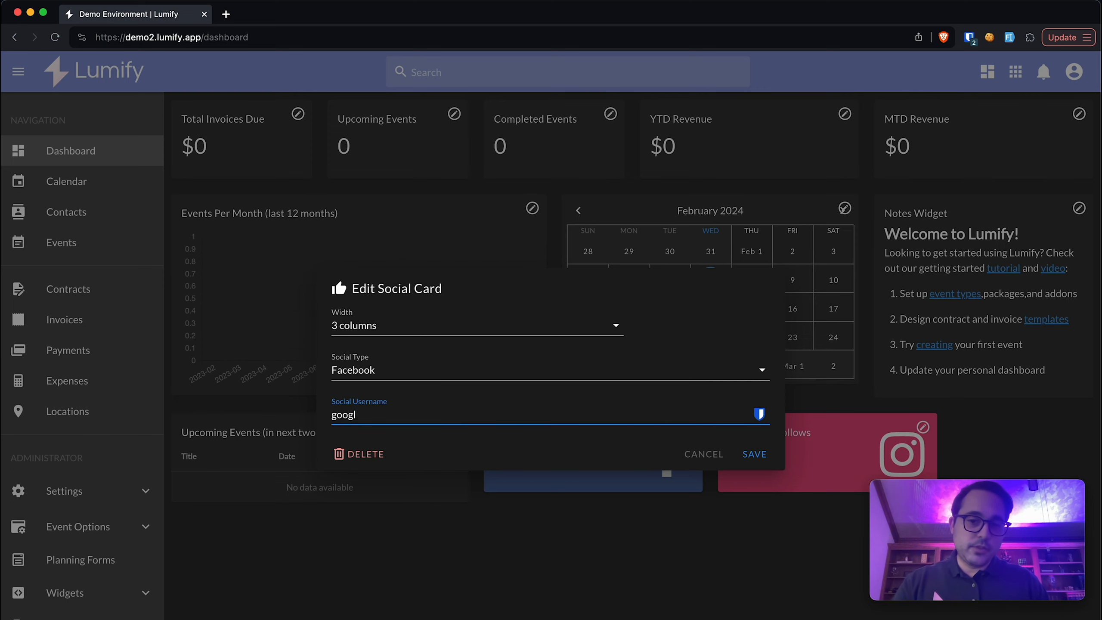
- Set the Facebook social card's username to google and save the card
type("e")
left_click(768, 461)
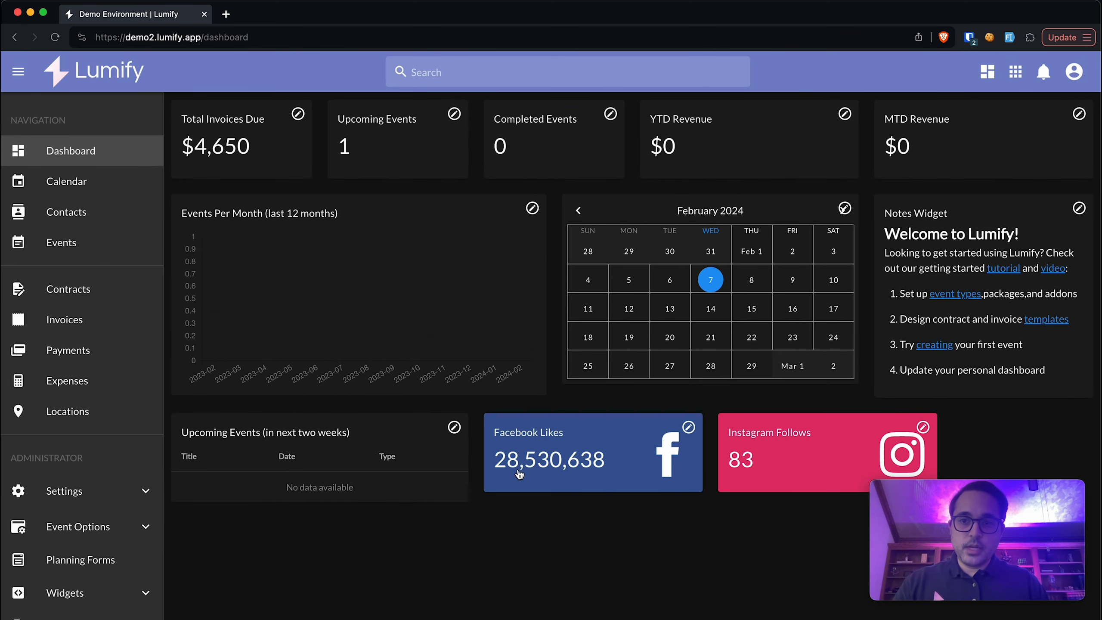
- Change the Instagram Follows card's social username to google and save the card
left_click(923, 427)
left_click(437, 396)
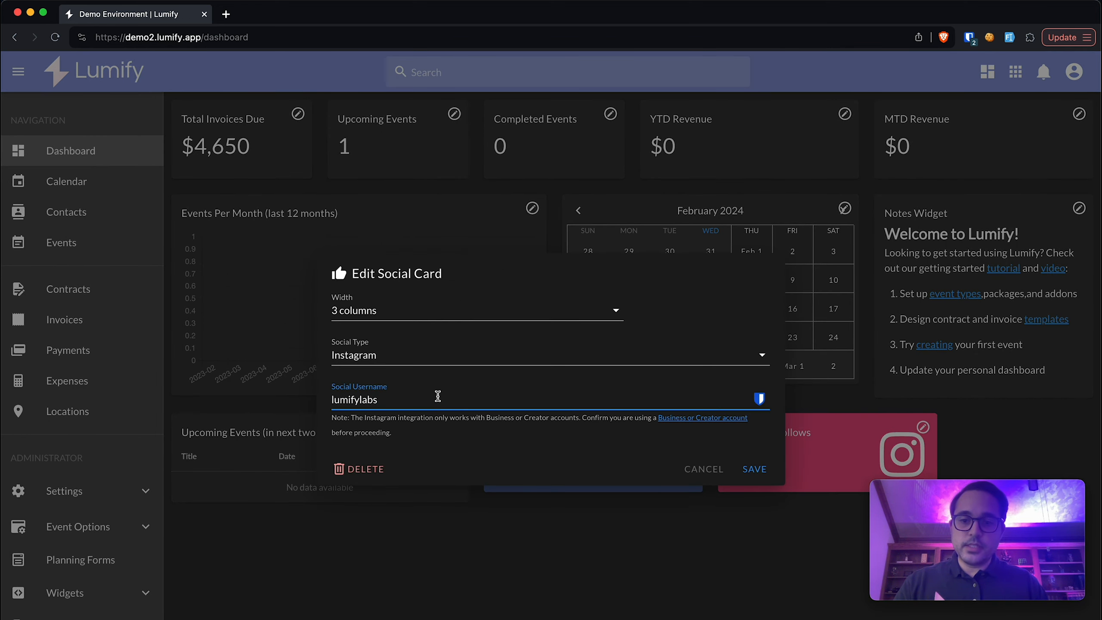
key("super+a")
type("google")
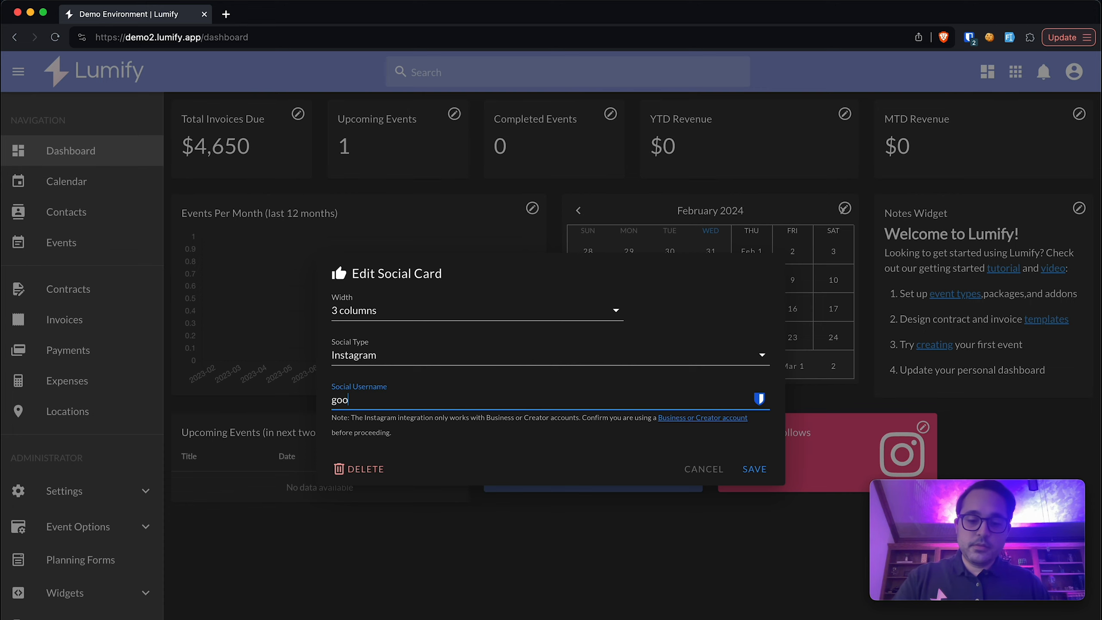
left_click(756, 469)
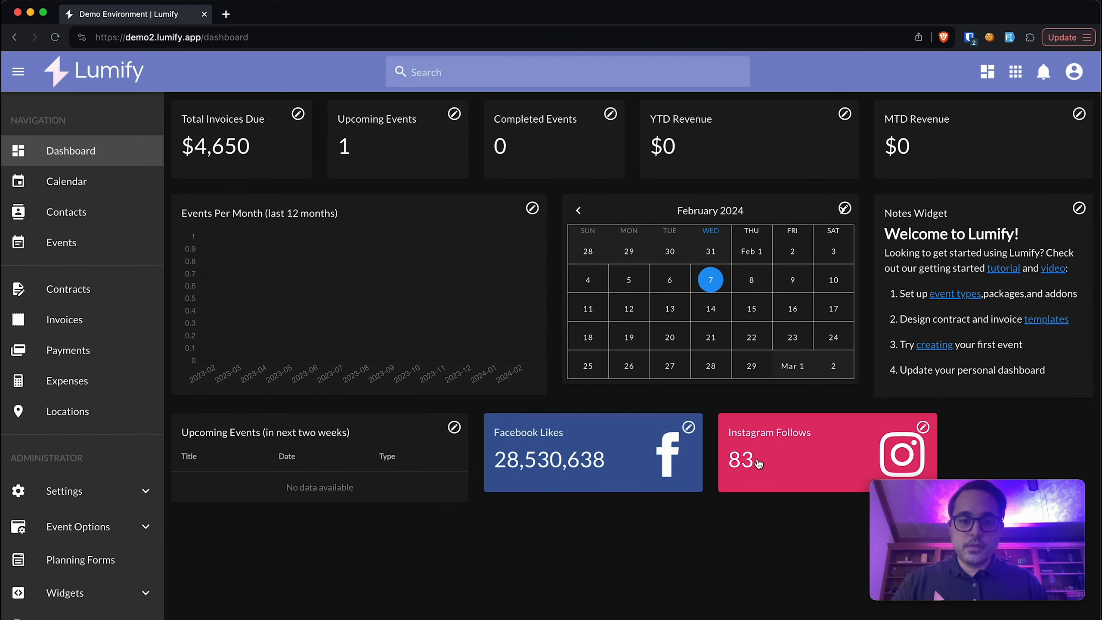
left_click(923, 427)
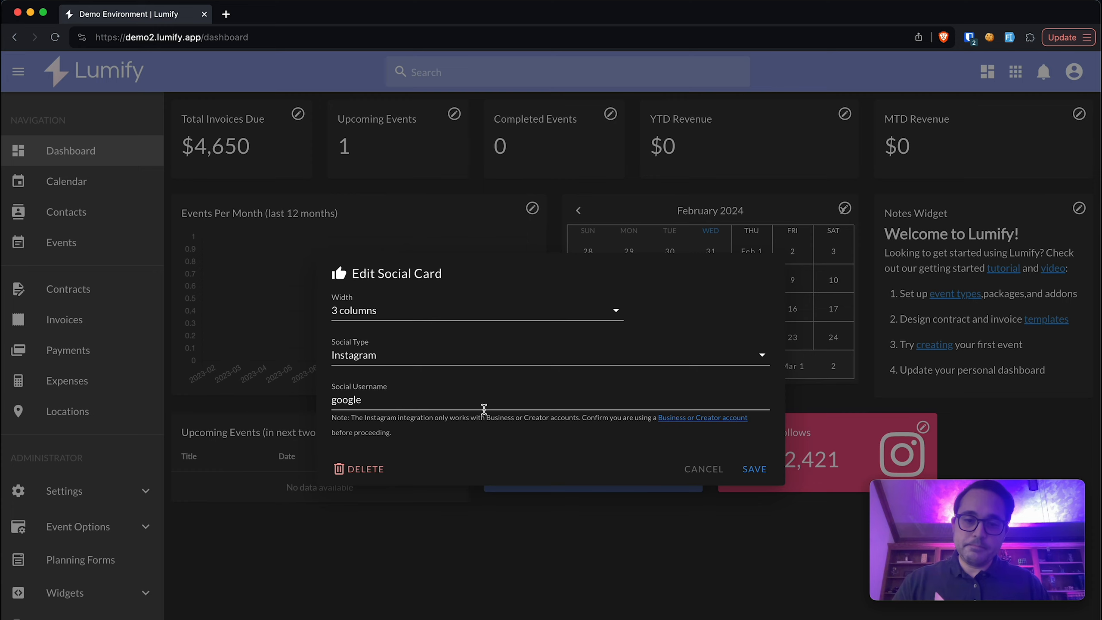
left_click(755, 469)
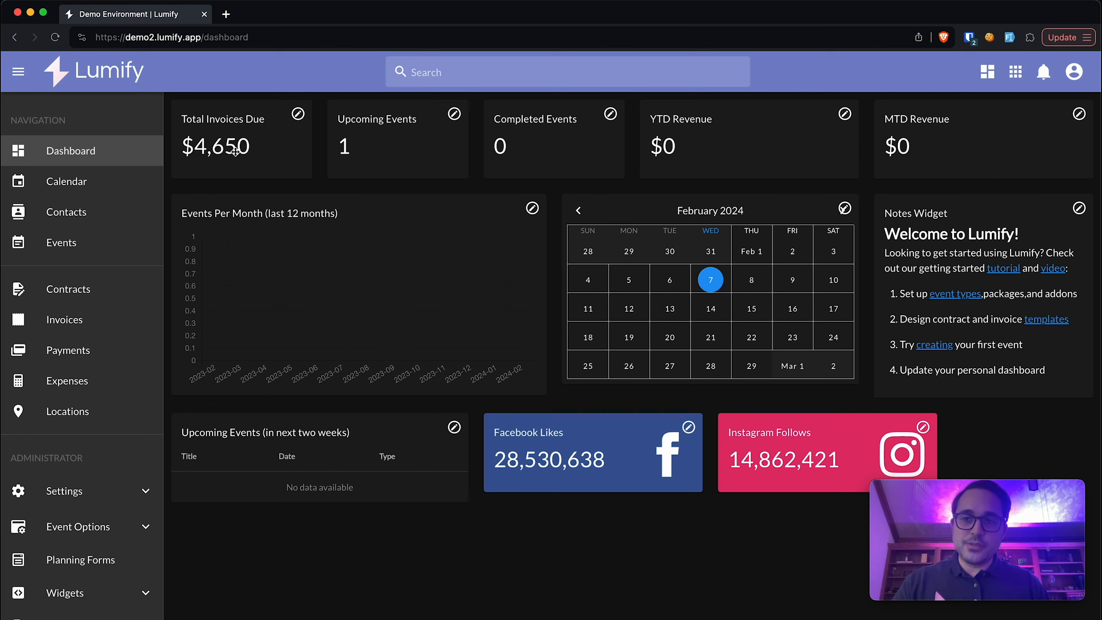
- Open the Notes Widget card for editing and clear all the welcome text from its body
mouse_move(242, 146)
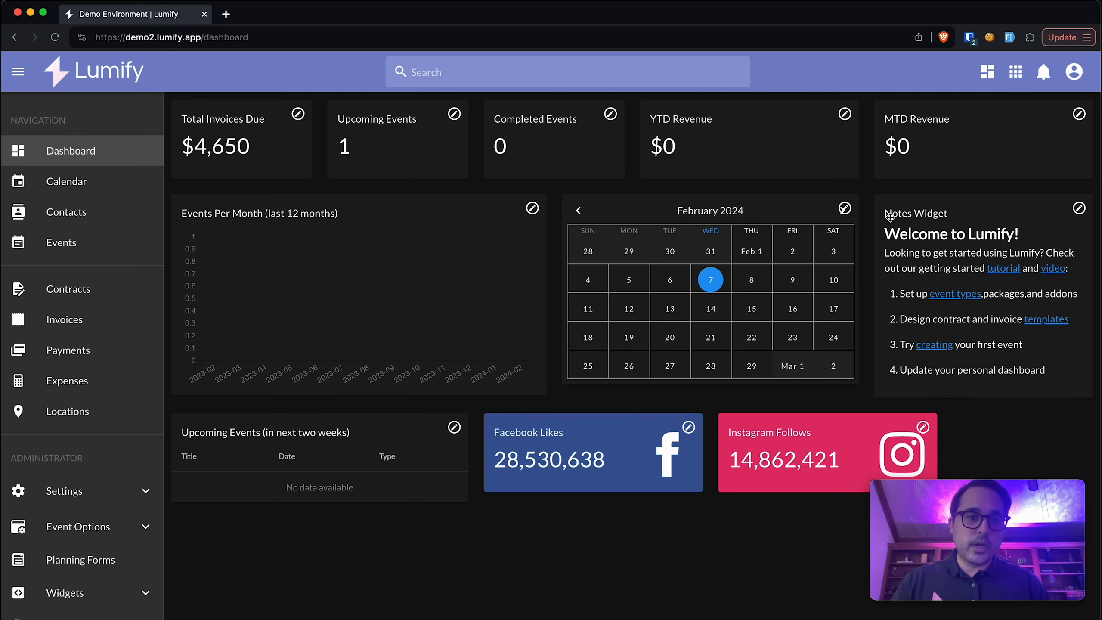
left_click(1080, 208)
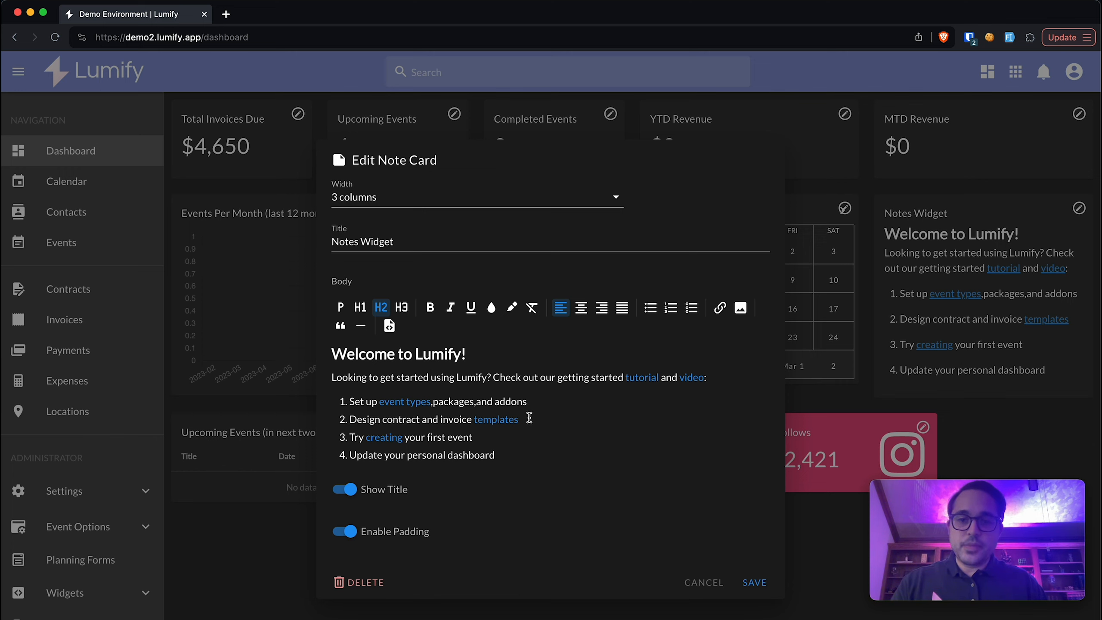
left_click(705, 468)
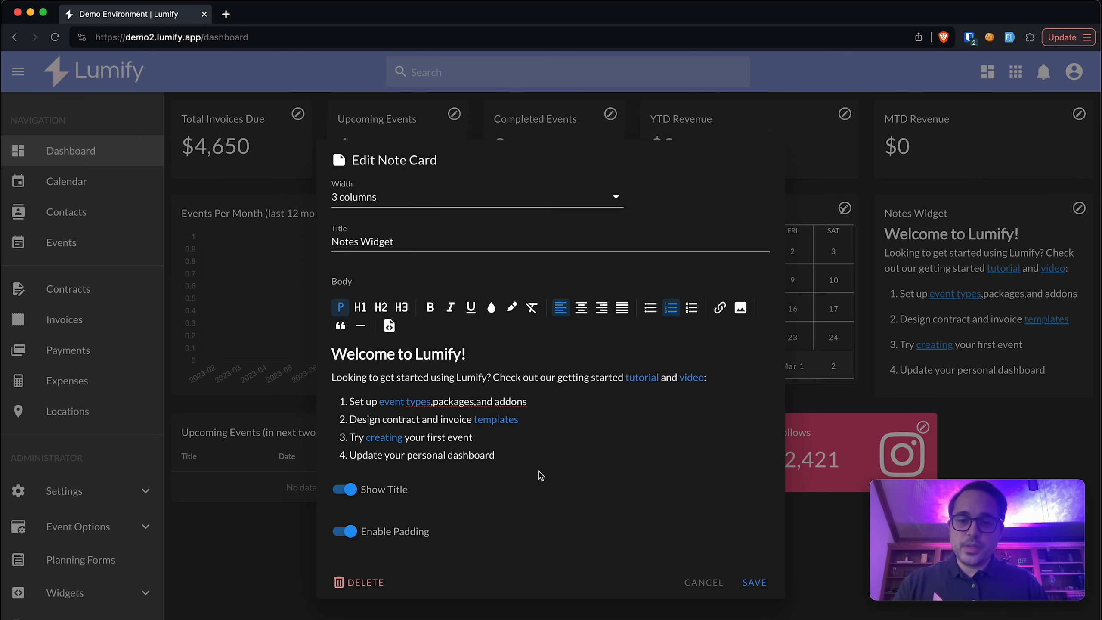
key("super+a")
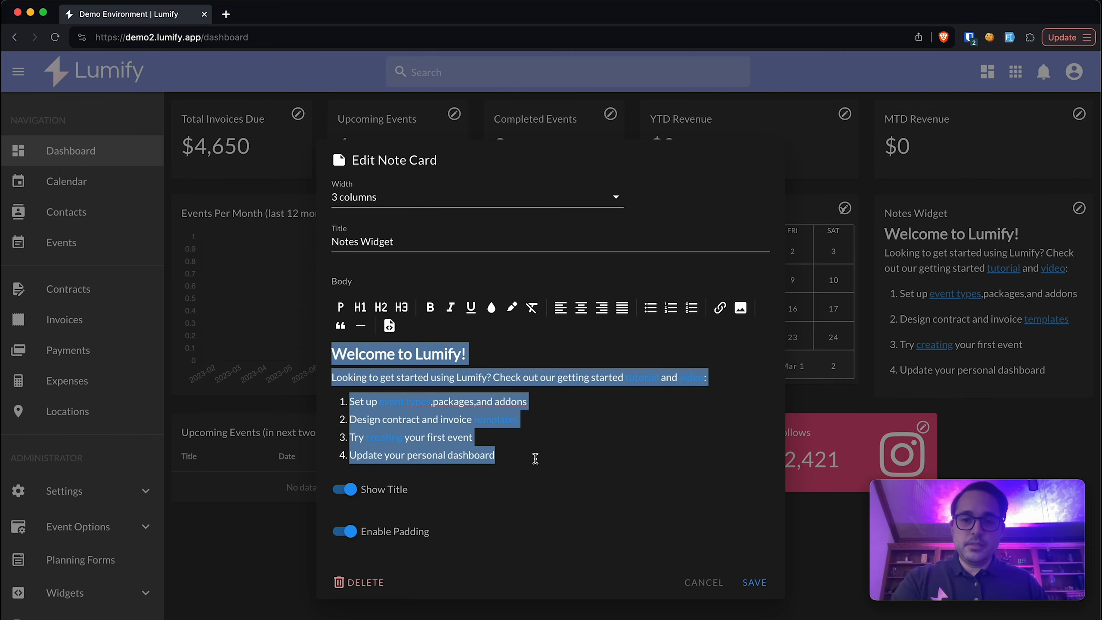
key("BackSpace")
- Insert the image file "Screenshot 2024-02-02 at 5.50.58 PM" from Downloads into the note body by uploading it
left_click(742, 318)
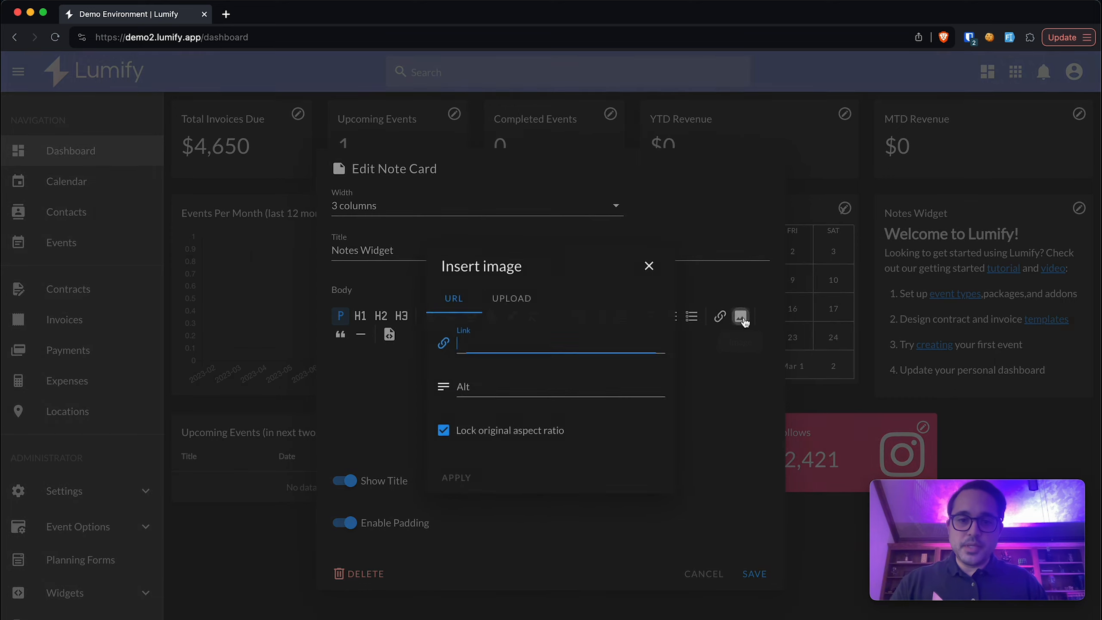
left_click(508, 298)
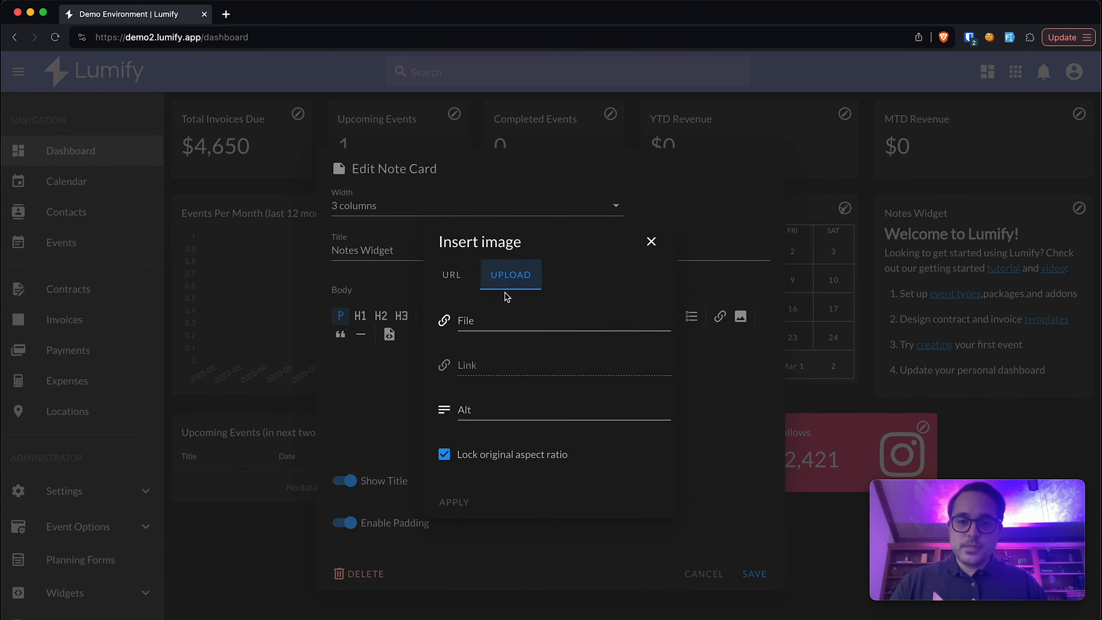
left_click(490, 324)
scroll(504, 339, "down", 5)
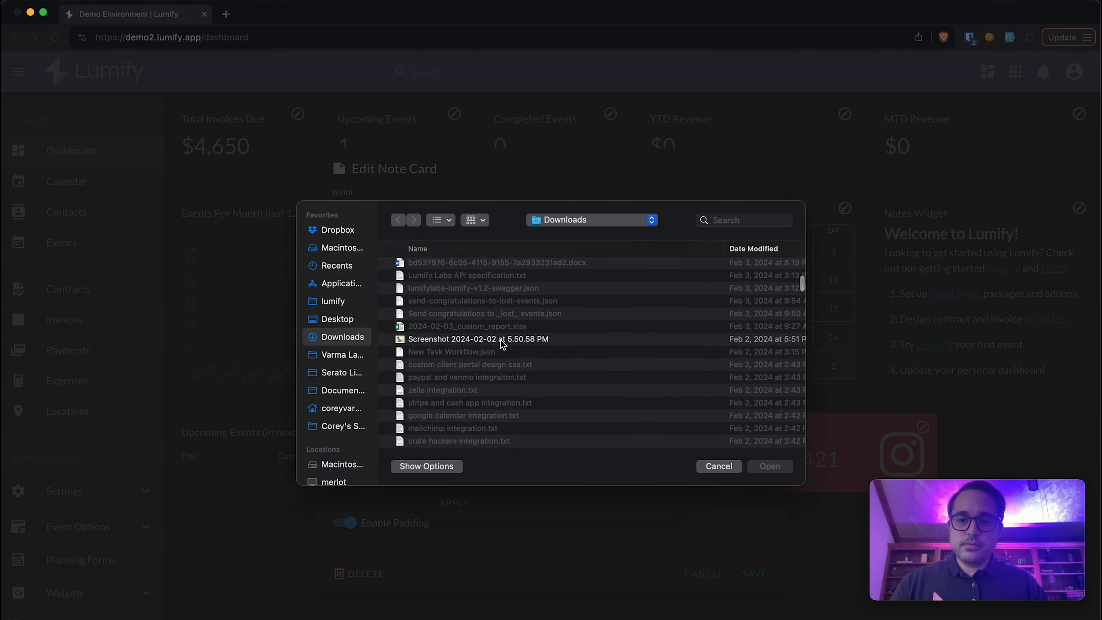
scroll(502, 345, "down", 1)
left_click(499, 332)
left_click(766, 465)
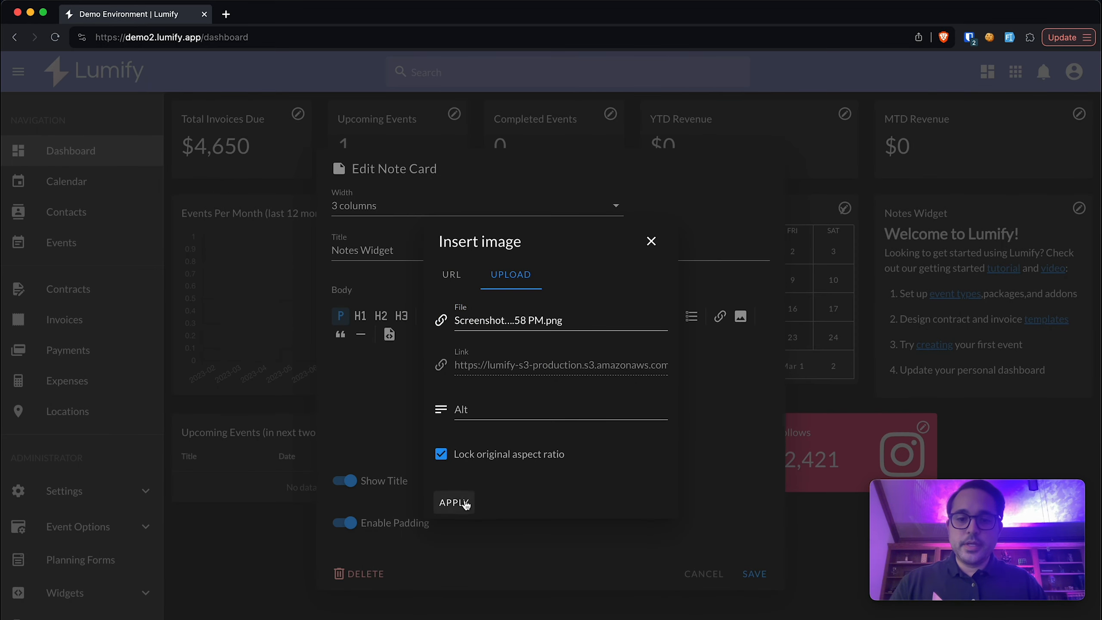
left_click(454, 503)
- Turn off Enable Padding and Show Title for the note card and save it
scroll(468, 415, "down", 3)
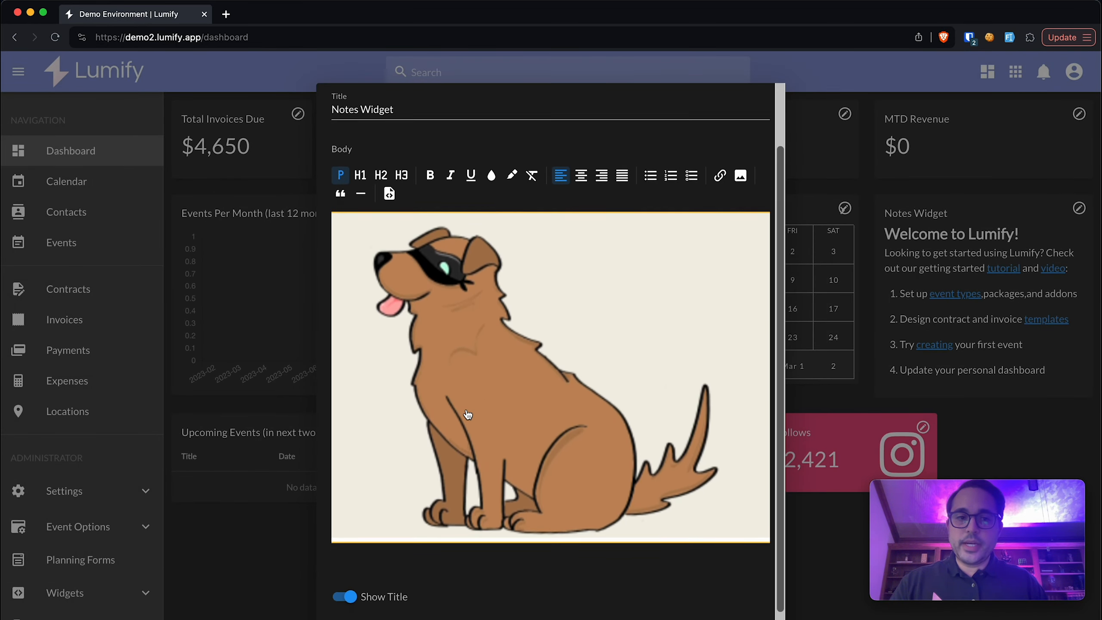
scroll(468, 415, "down", 1)
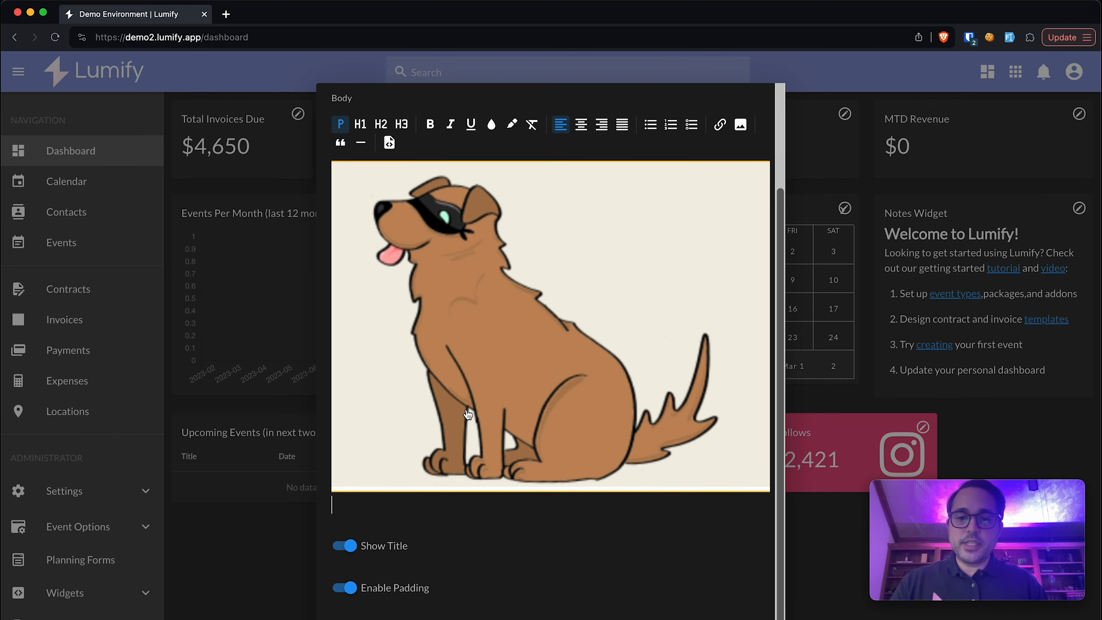
left_click(381, 592)
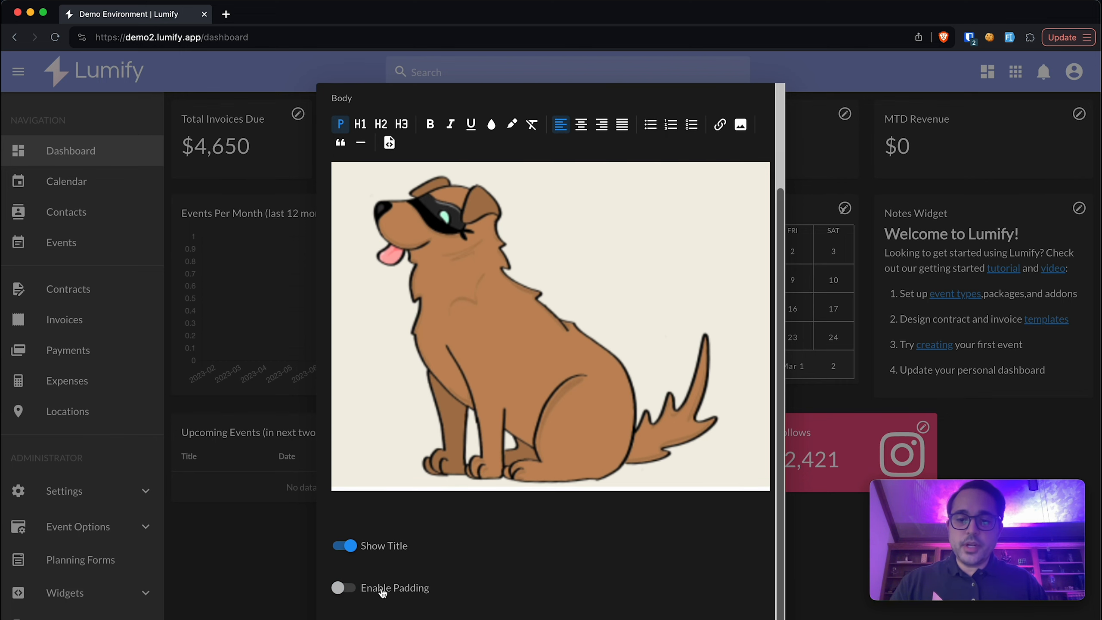
left_click(383, 548)
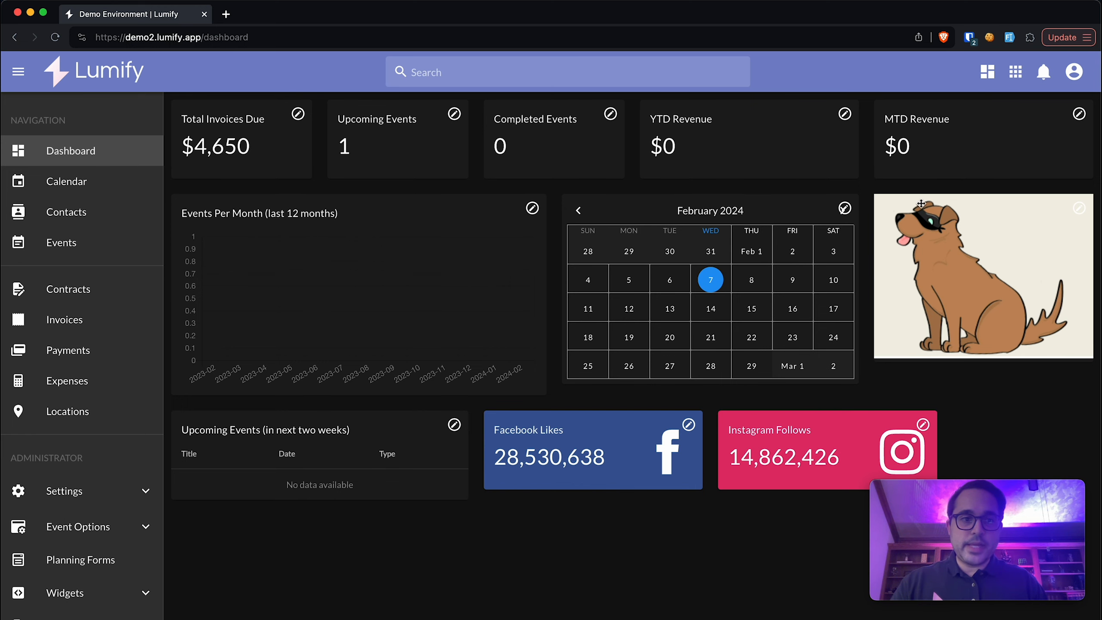
- Turn Enable Padding back on for the dog image note card and save it
left_click(1080, 208)
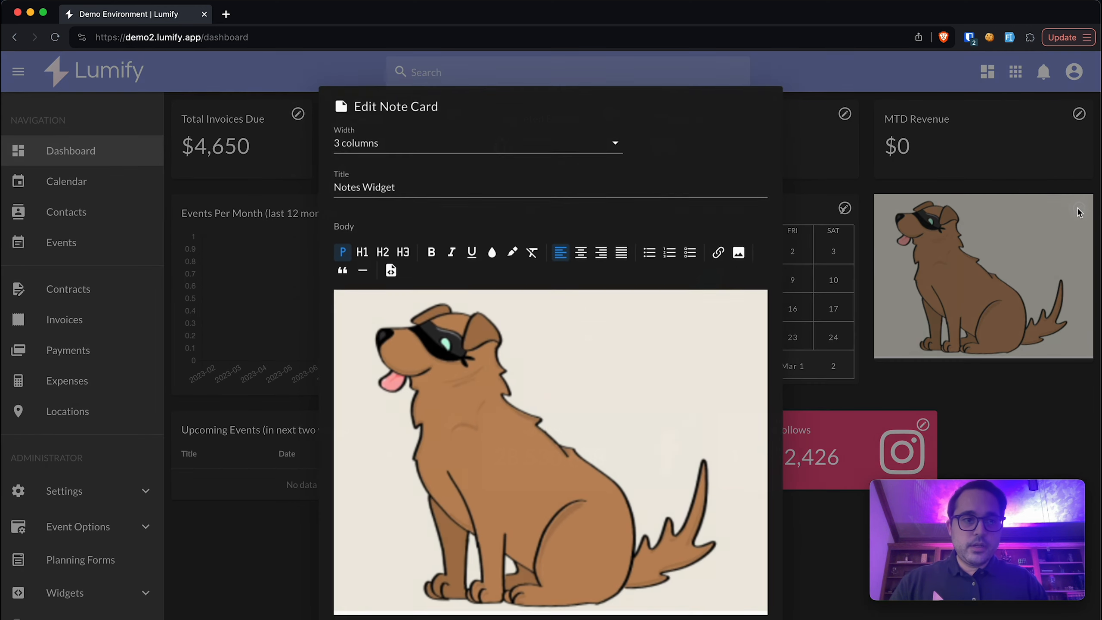
scroll(407, 588, "down", 3)
left_click(407, 588)
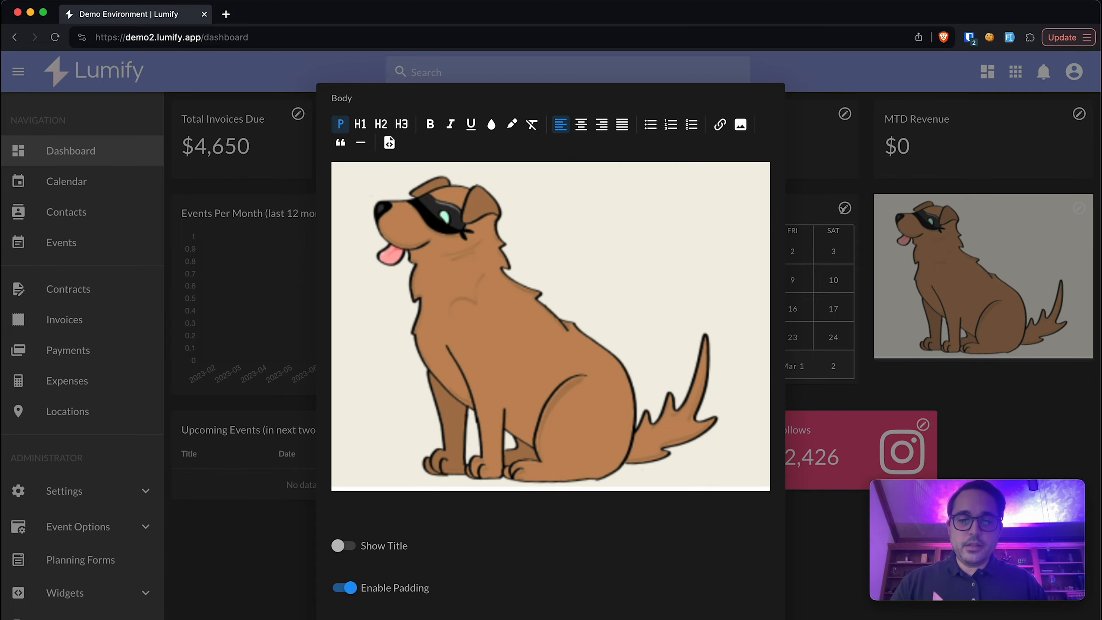
left_click(666, 617)
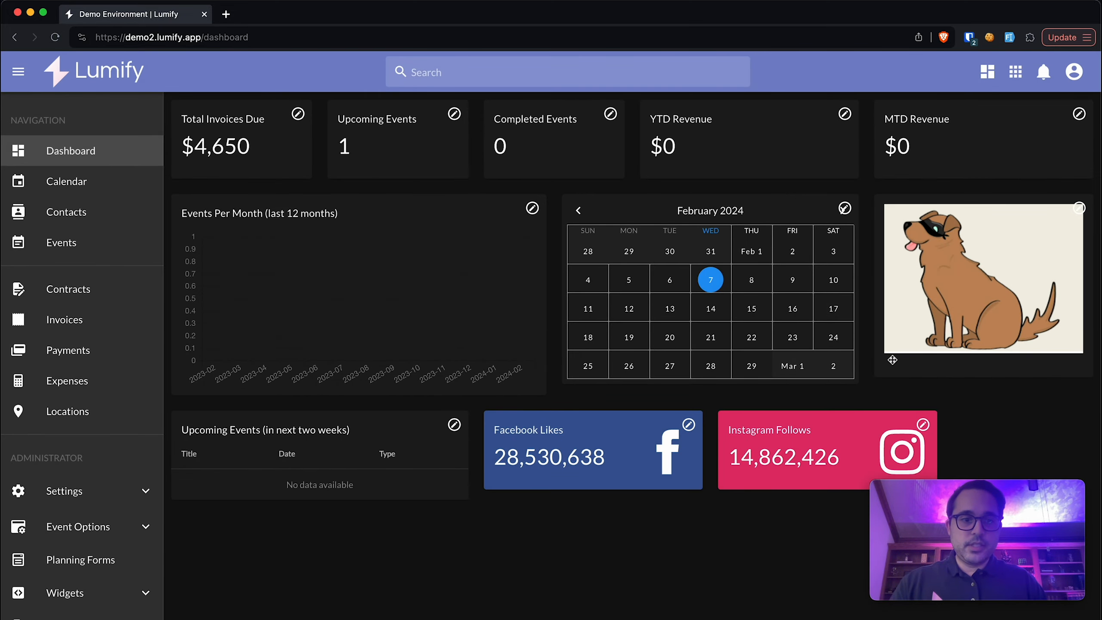
- Turn Show Title back on for the dog image note card and save it
left_click(1080, 208)
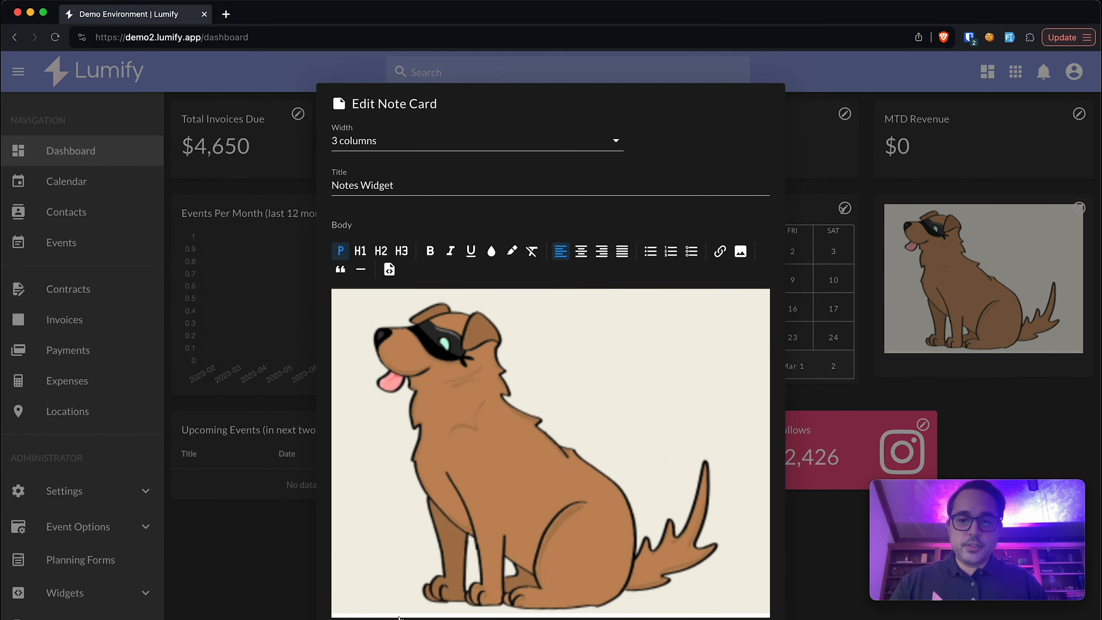
scroll(375, 590, "down", 3)
left_click(362, 547)
left_click(666, 616)
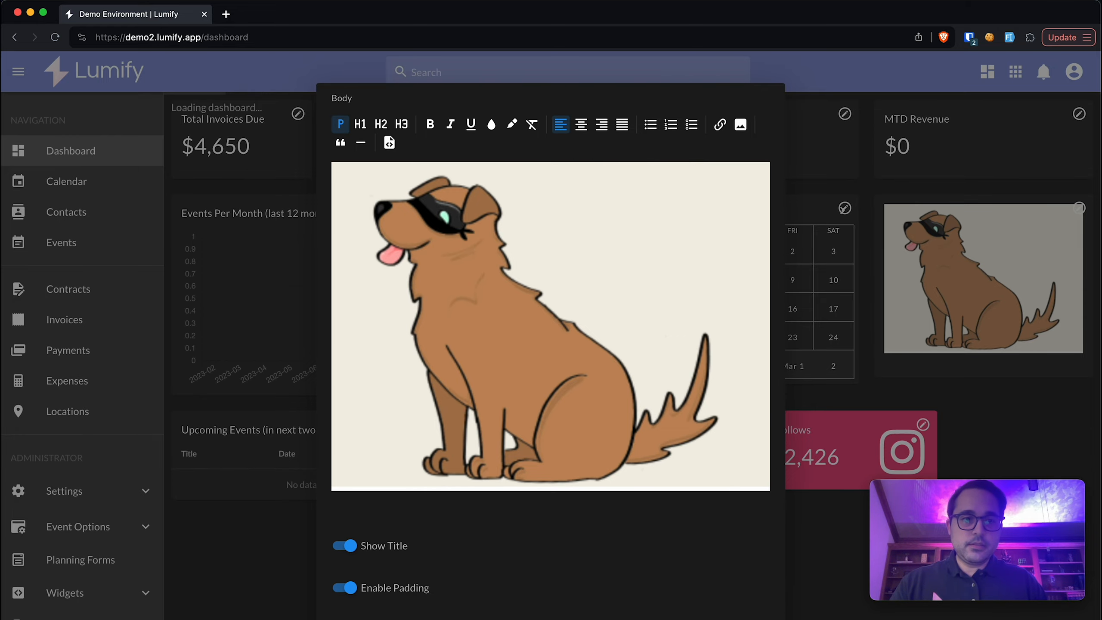
- Rename the note card's title to DOGE and save it
left_click(1080, 208)
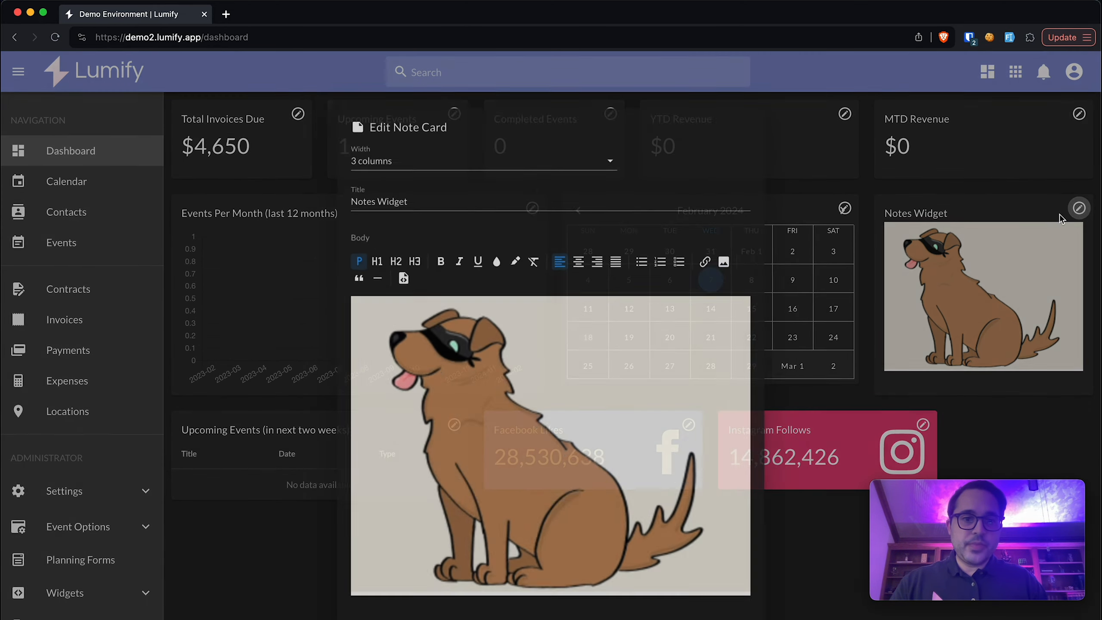
triple_click(390, 185)
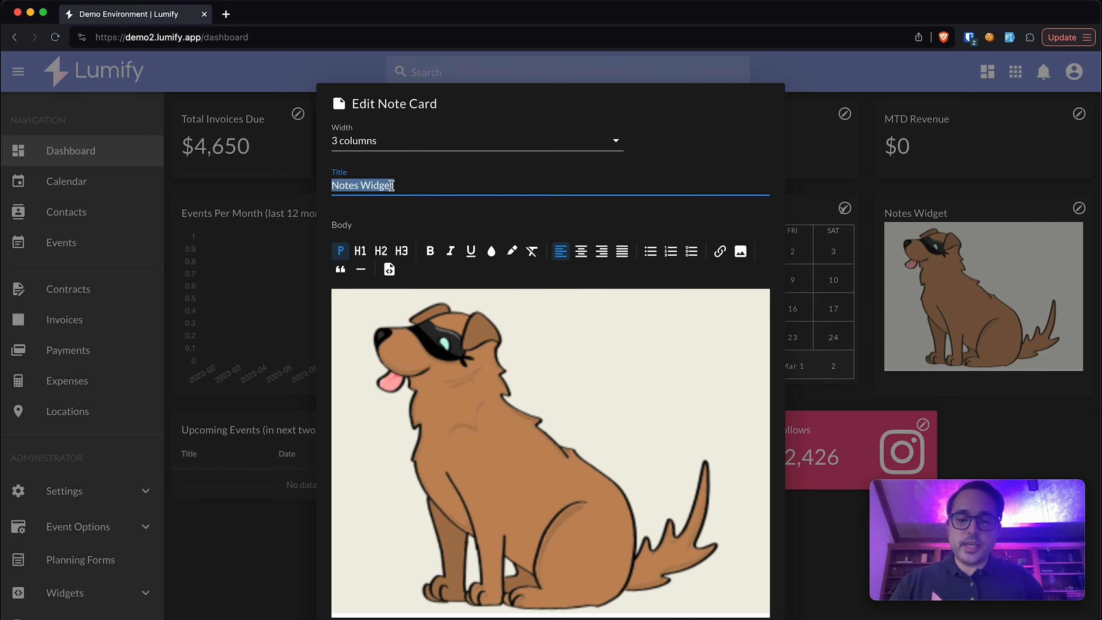
type("DOGE")
scroll(710, 581, "down", 3)
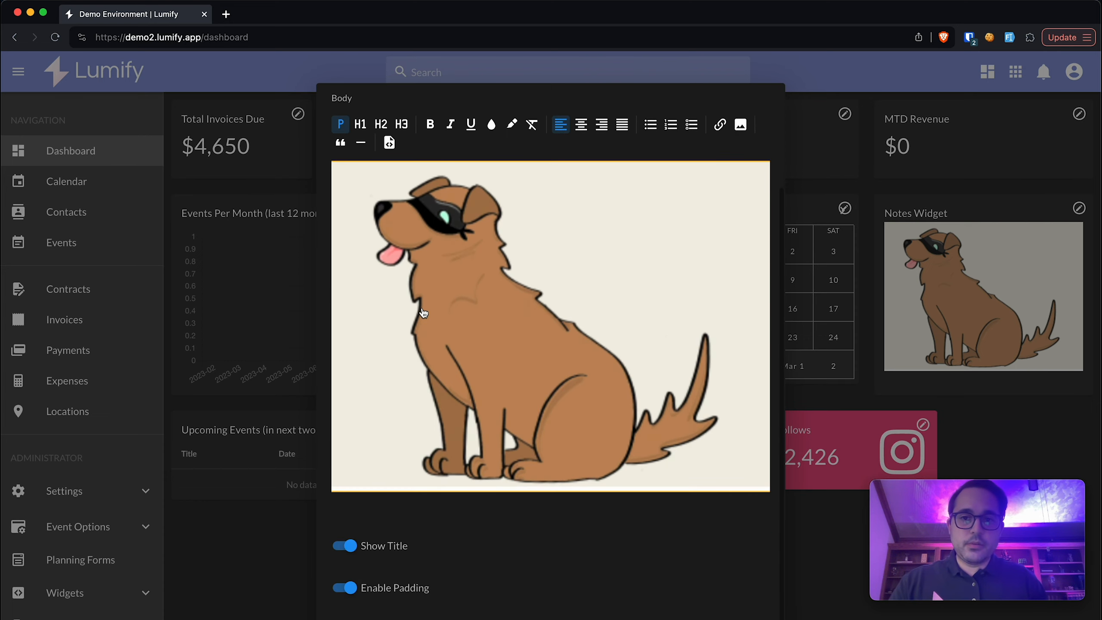
key("Return")
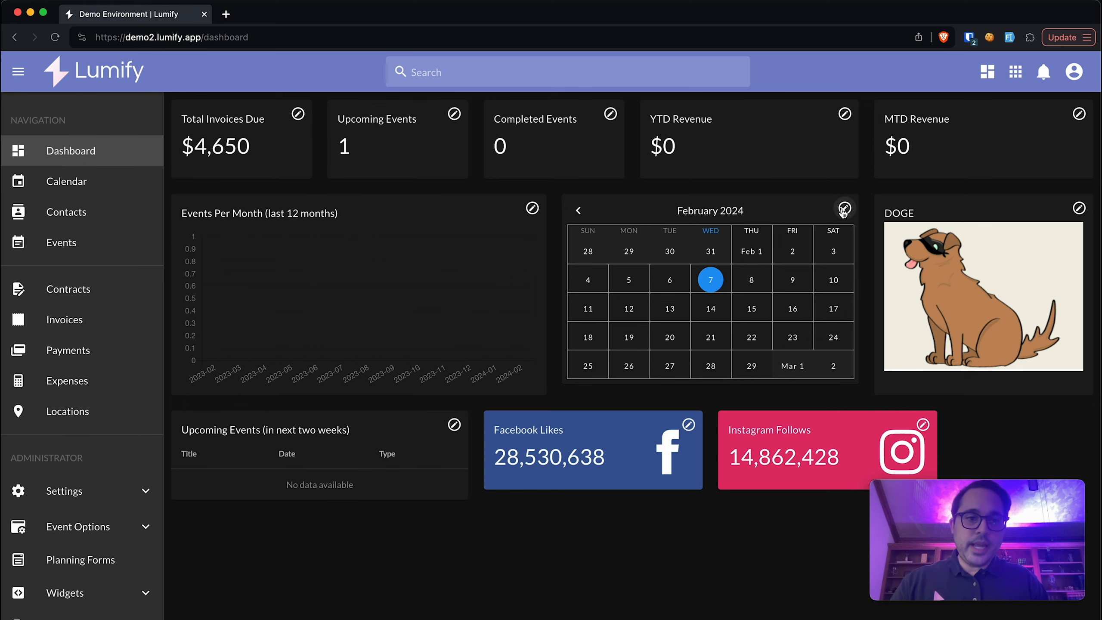
- Review the width options of the calendar card and the Facebook Likes card, cancelling both without changes
left_click(844, 208)
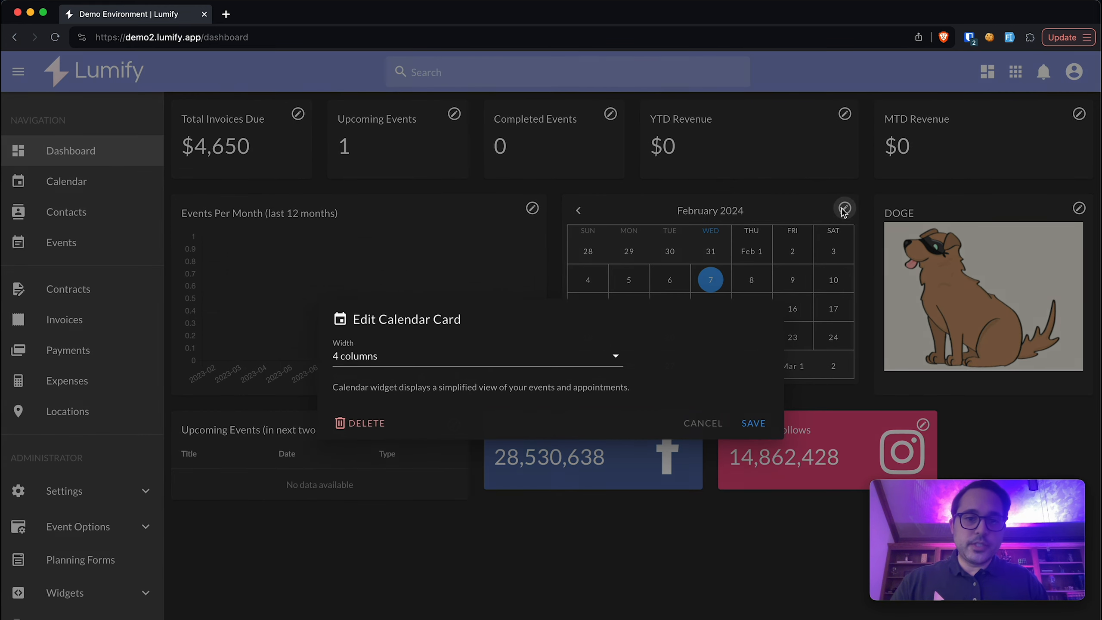
left_click(495, 358)
left_click(718, 314)
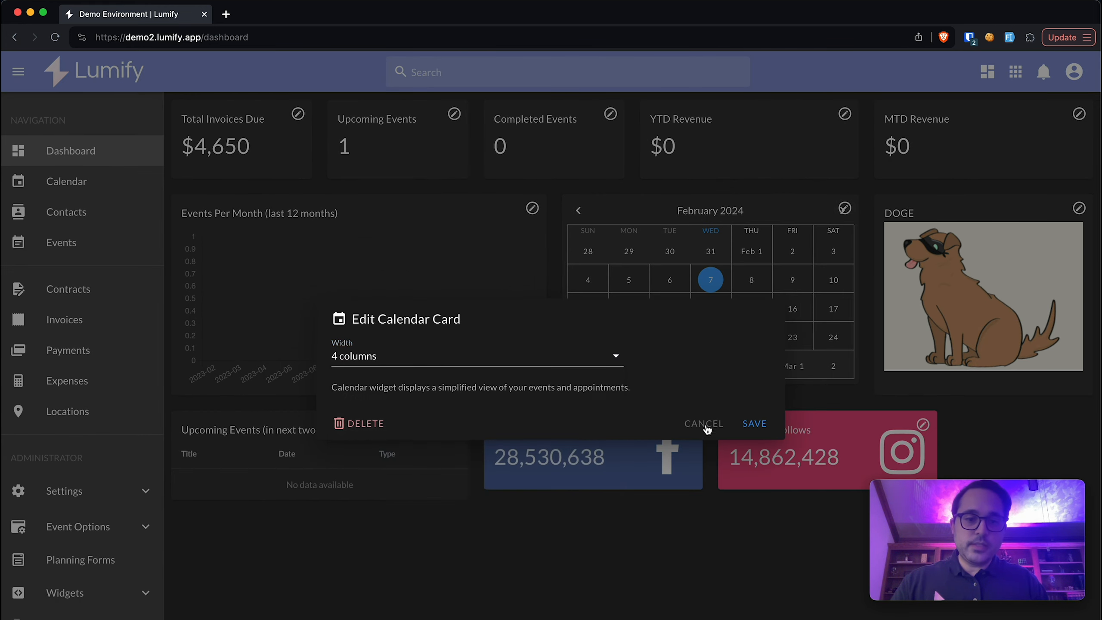
left_click(705, 424)
left_click(688, 426)
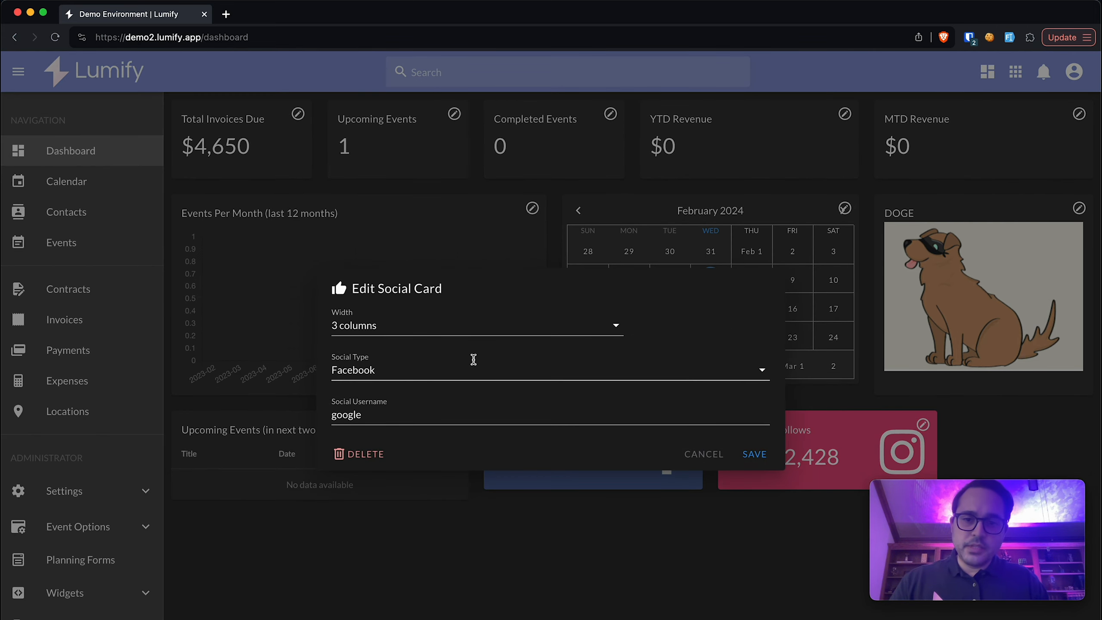
left_click(460, 330)
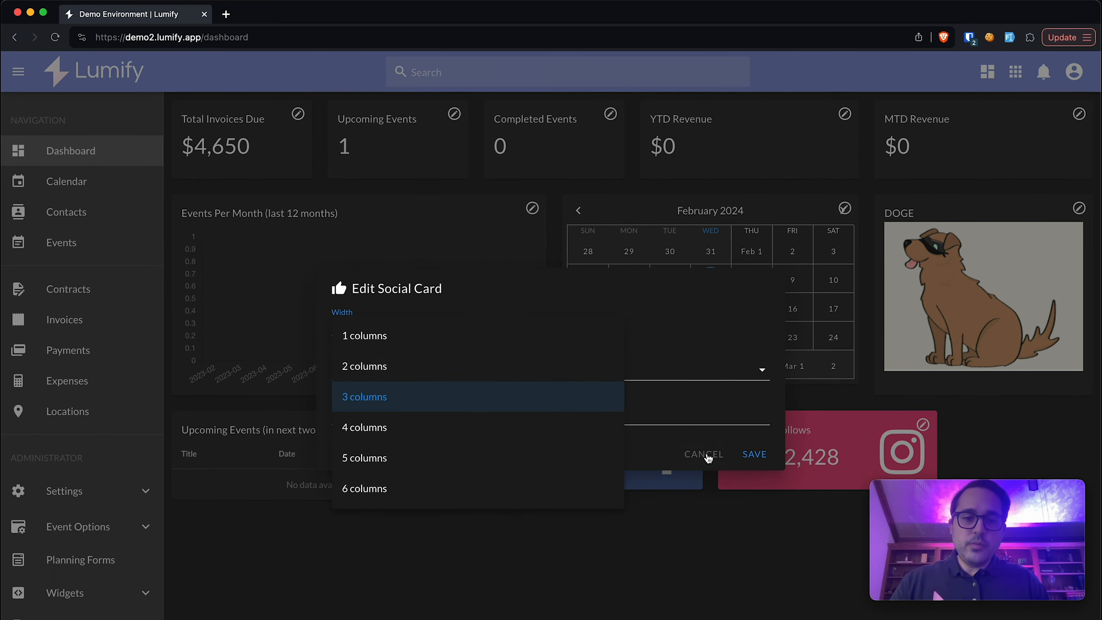
left_click(706, 455)
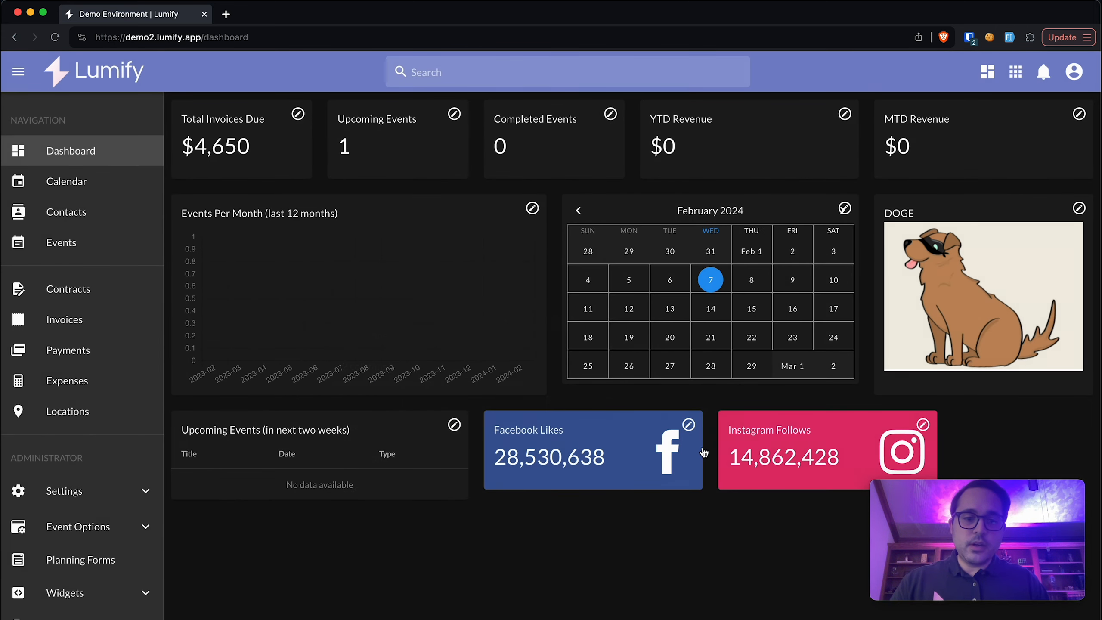
- Set the Facebook Likes card's width to 4 columns and save it
left_click(689, 426)
left_click(438, 330)
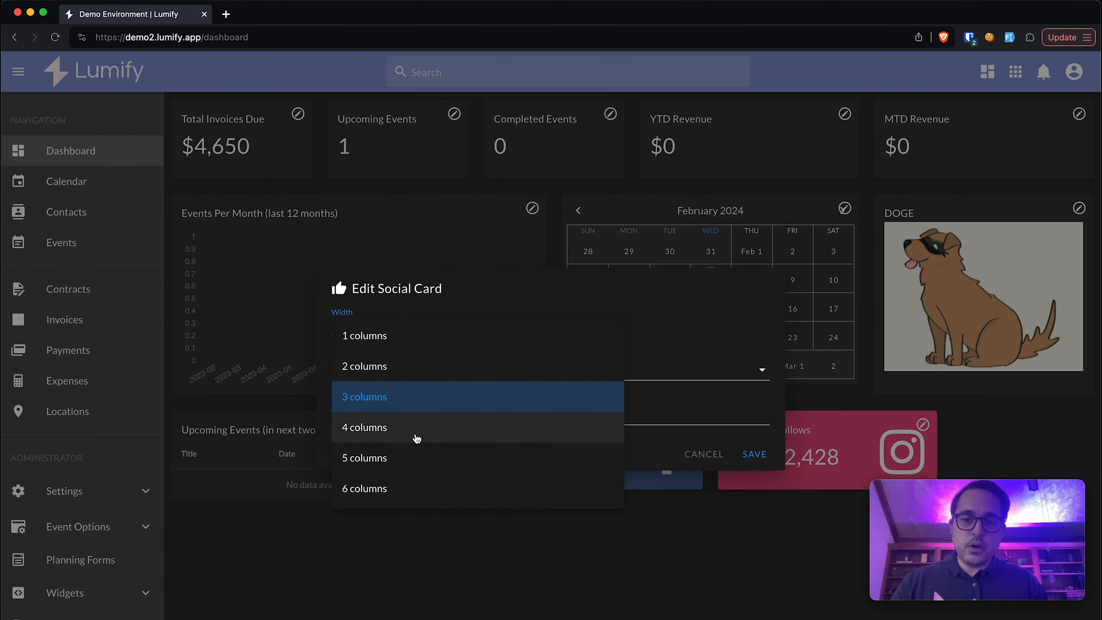
left_click(417, 438)
left_click(755, 454)
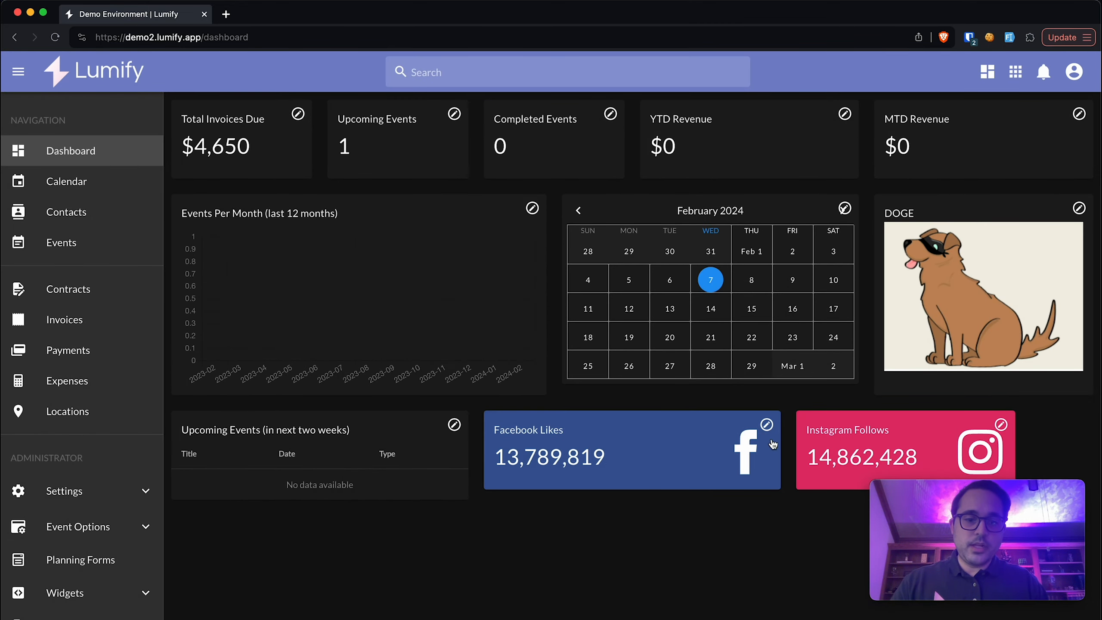
- Set the Facebook Likes card's width to 3 columns and save it
left_click(767, 425)
left_click(552, 333)
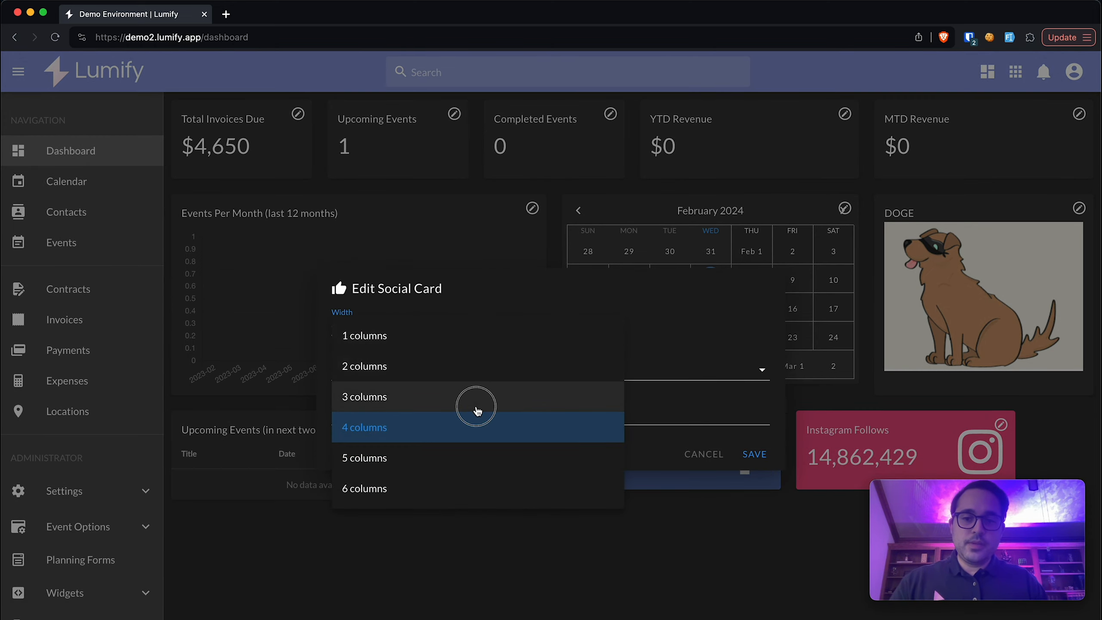
left_click(478, 409)
left_click(749, 454)
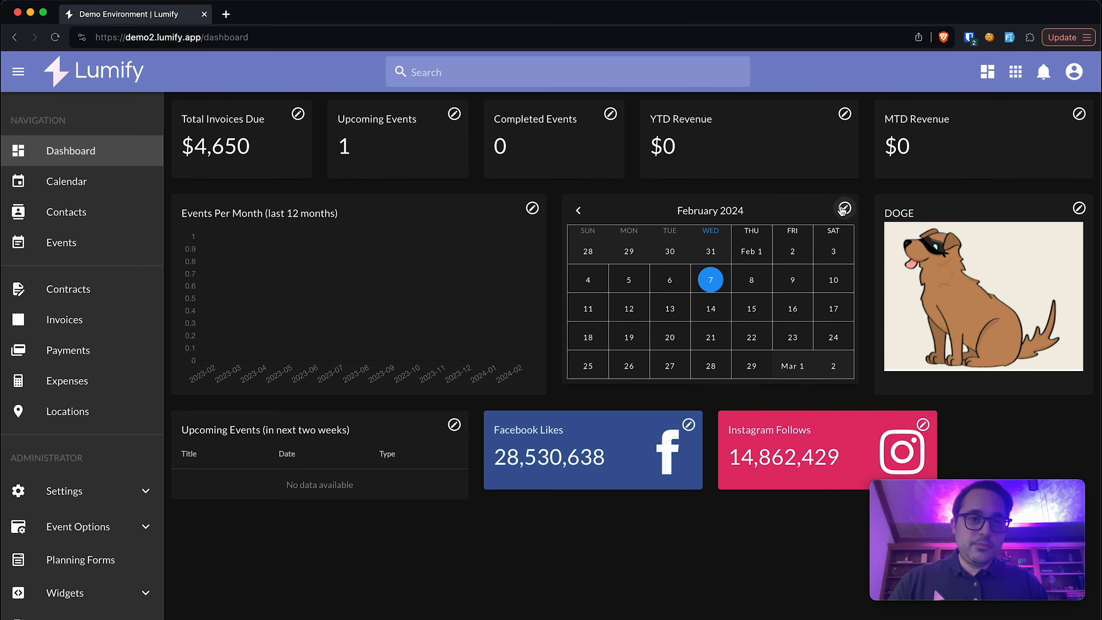
- Browse the calendar card's months from January to March 2024 and view the full Calendar page before returning to the dashboard
left_click(845, 209)
left_click(800, 217)
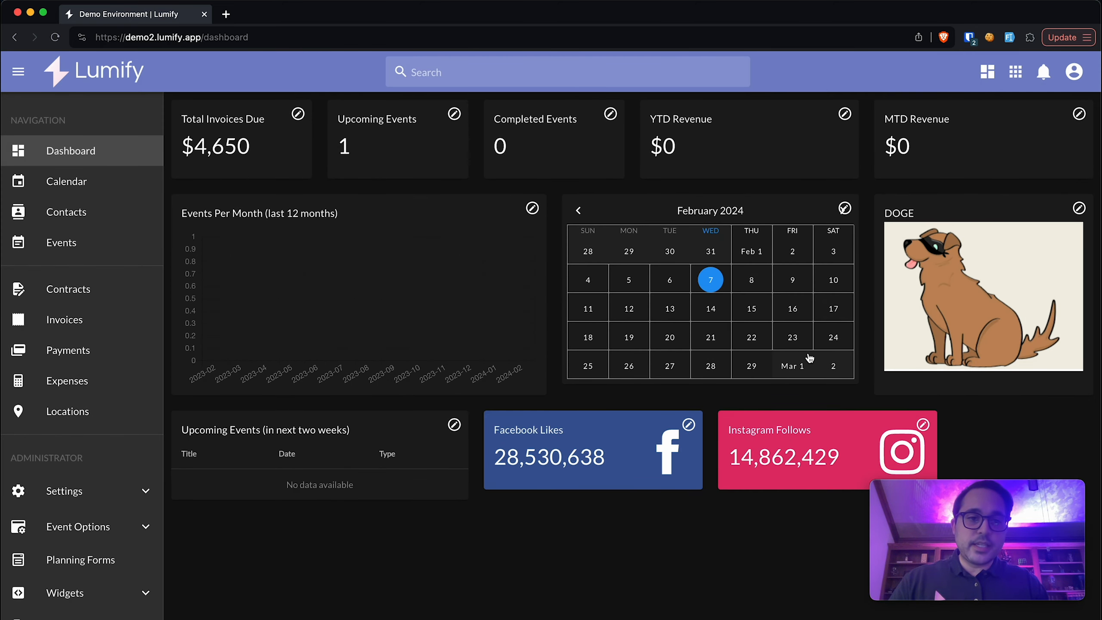
left_click(580, 212)
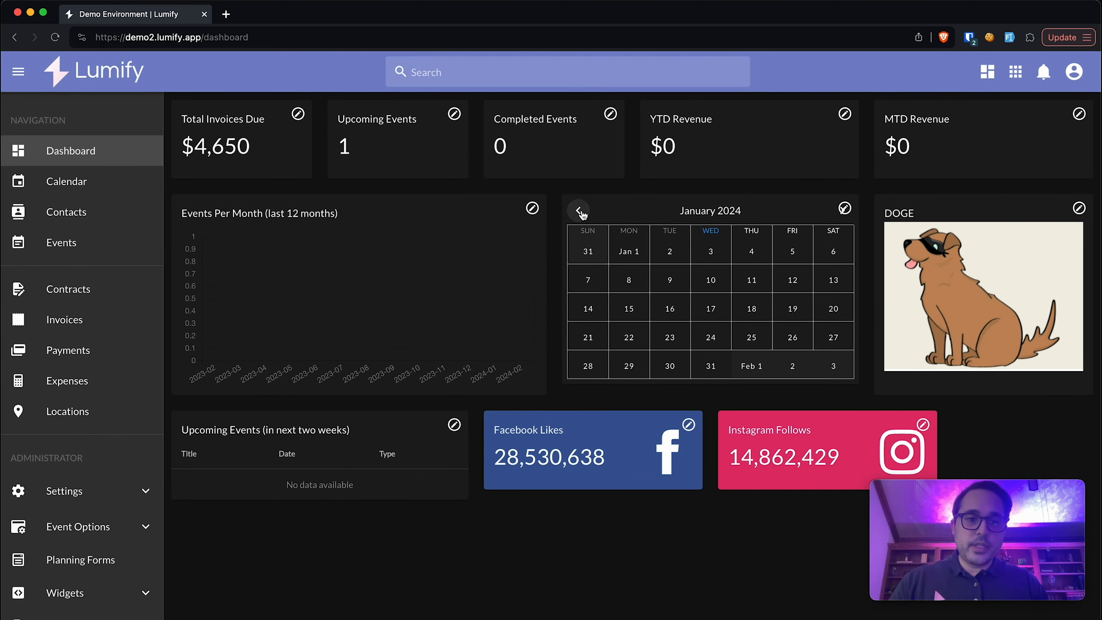
left_click(842, 210)
left_click(842, 210)
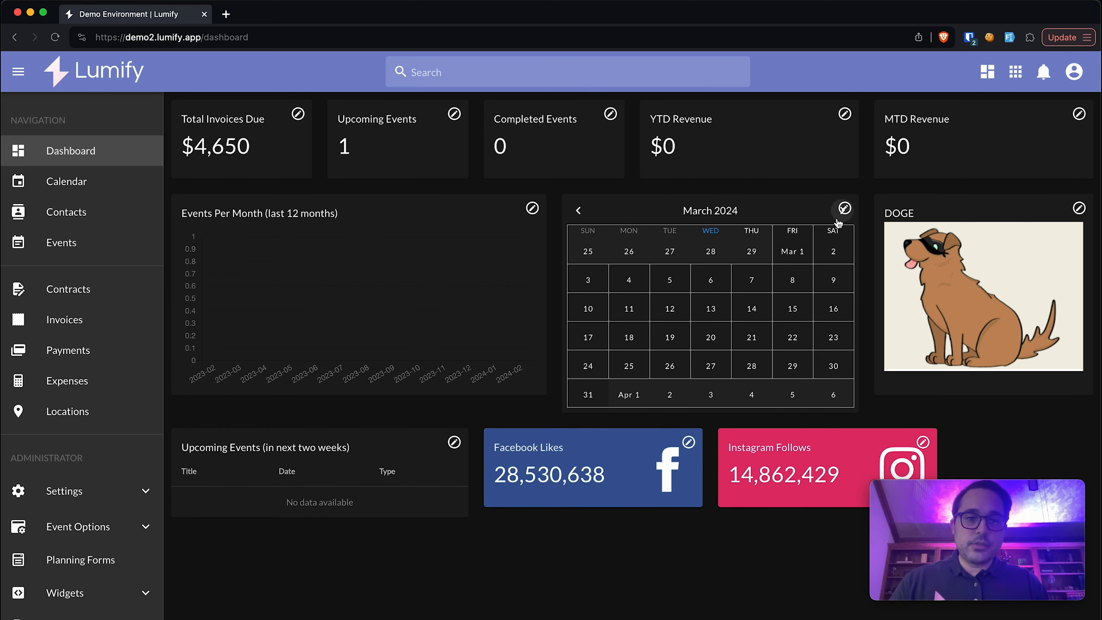
left_click(840, 312)
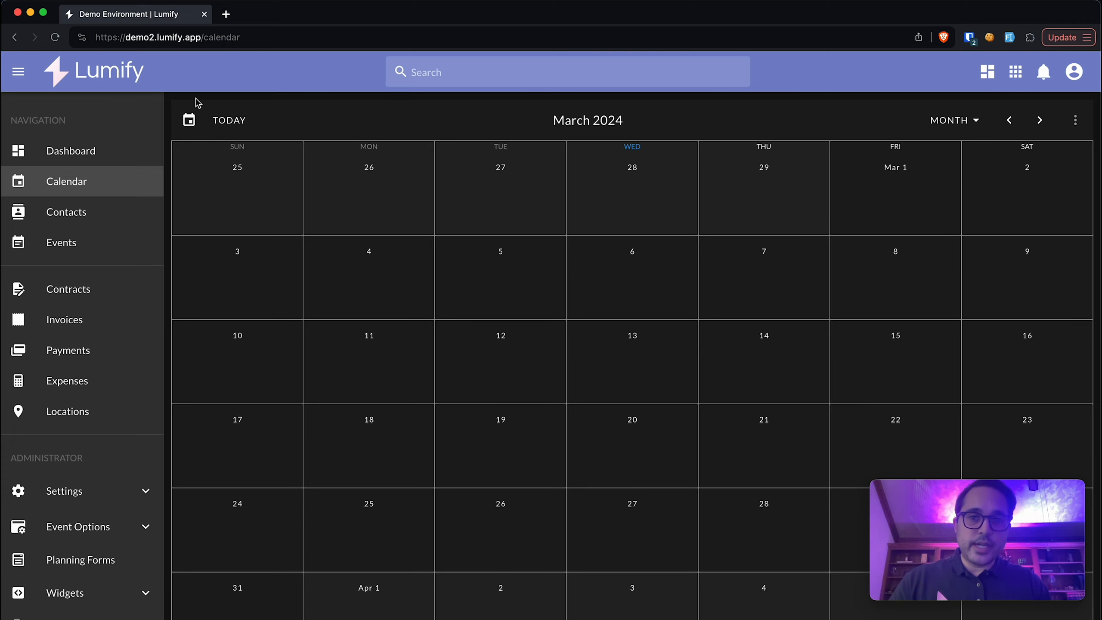
left_click(94, 141)
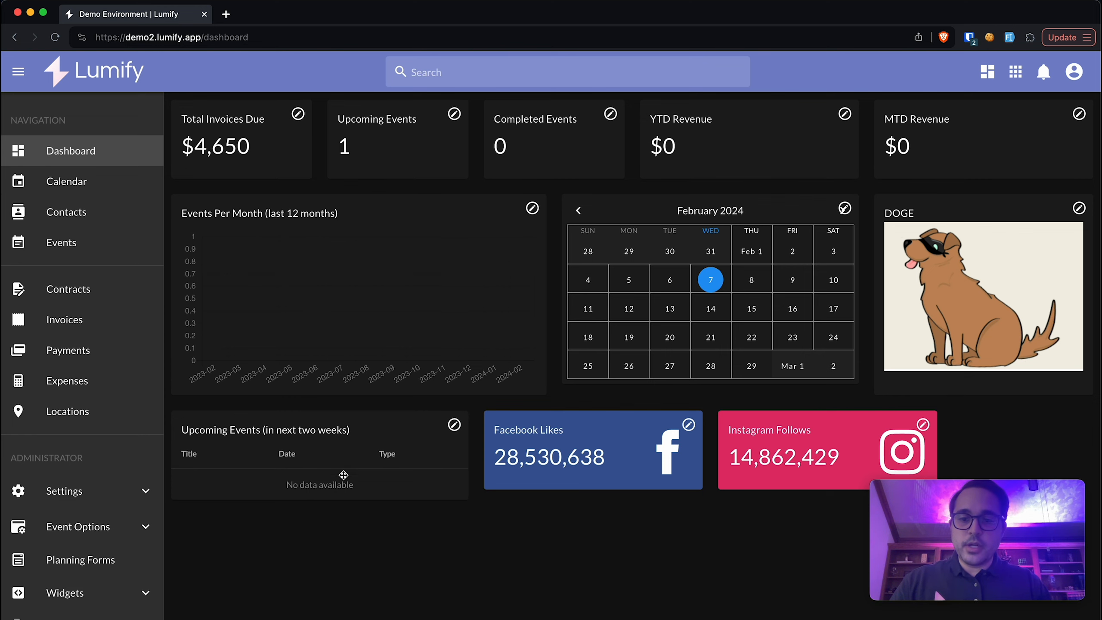
- Open the Upcoming Events table card's settings and review the Model options, keeping Events
left_click(454, 424)
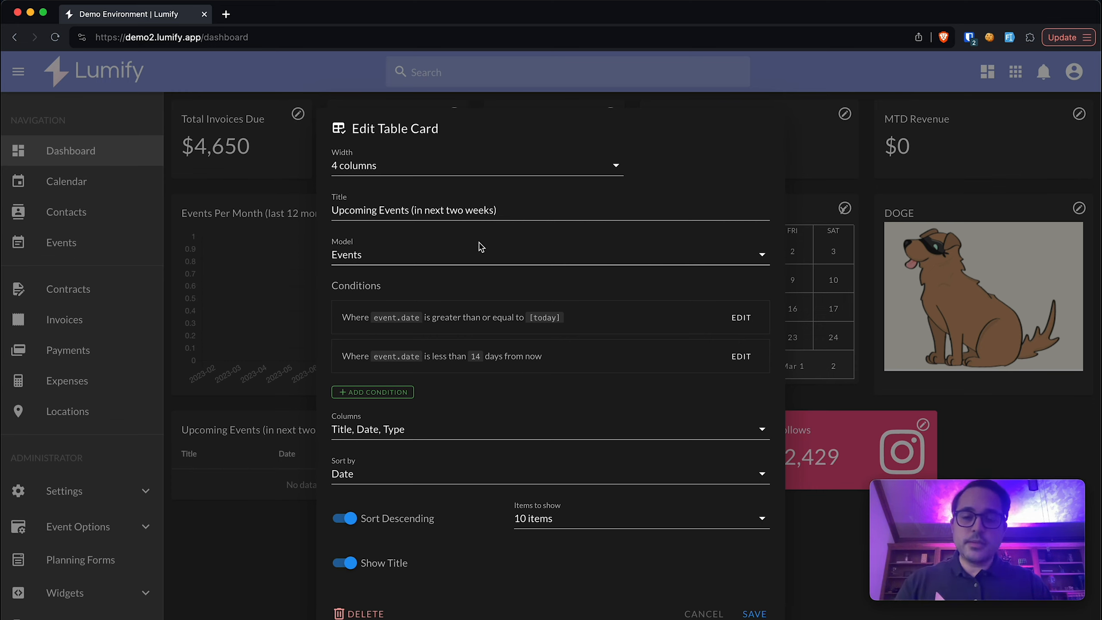
left_click(388, 257)
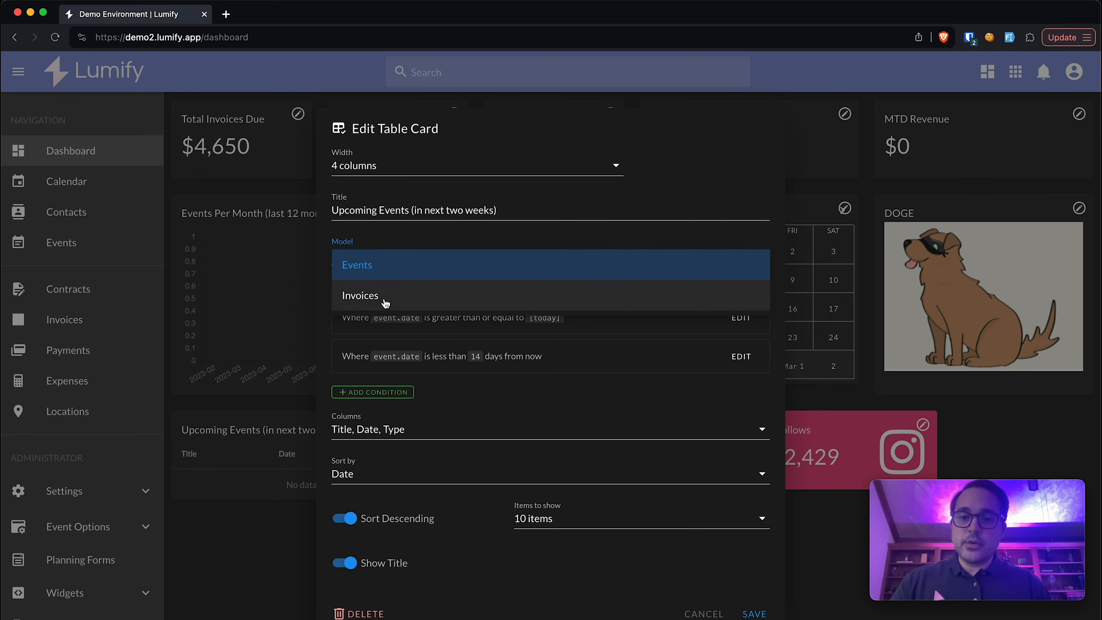
left_click(364, 273)
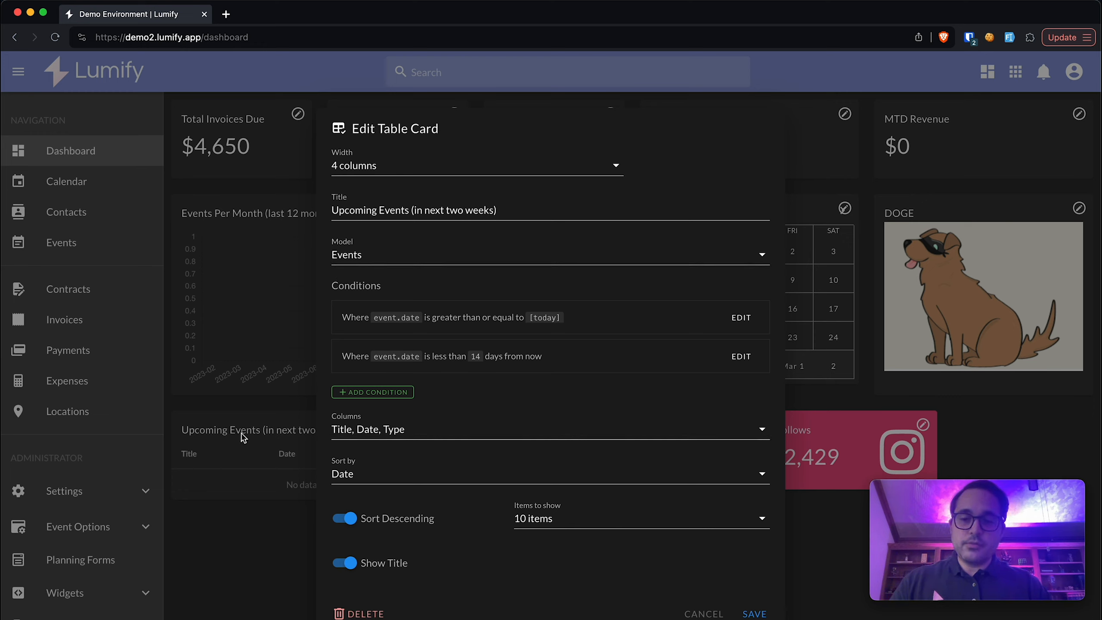
- Limit the Upcoming Events table card's columns to Title only and save the card
left_click(380, 430)
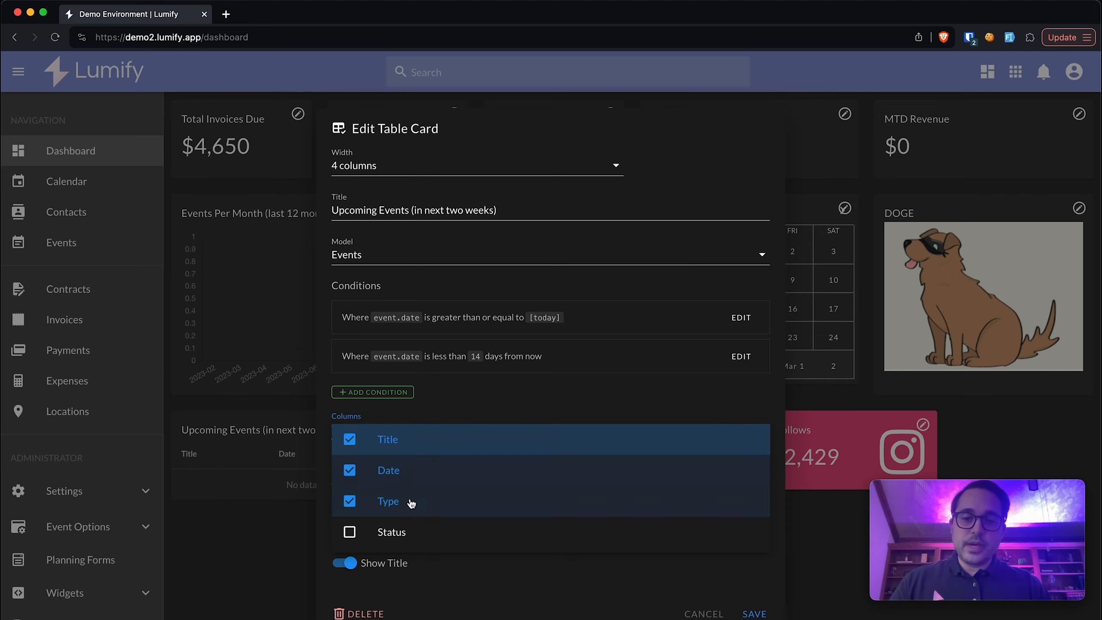
left_click(410, 534)
left_click(411, 506)
left_click(413, 533)
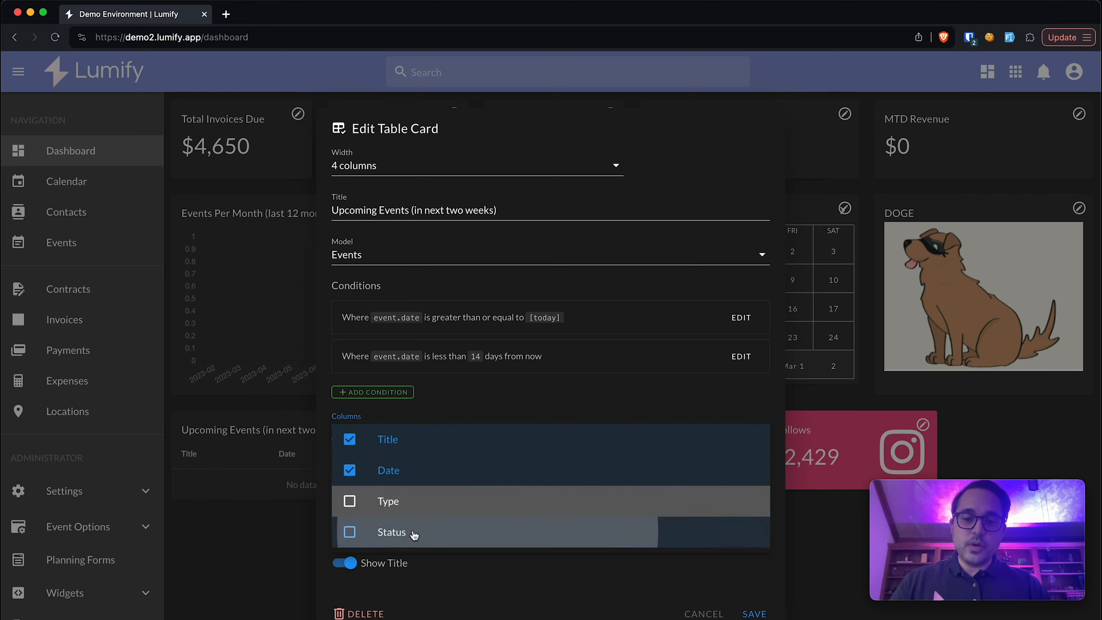
left_click(413, 461)
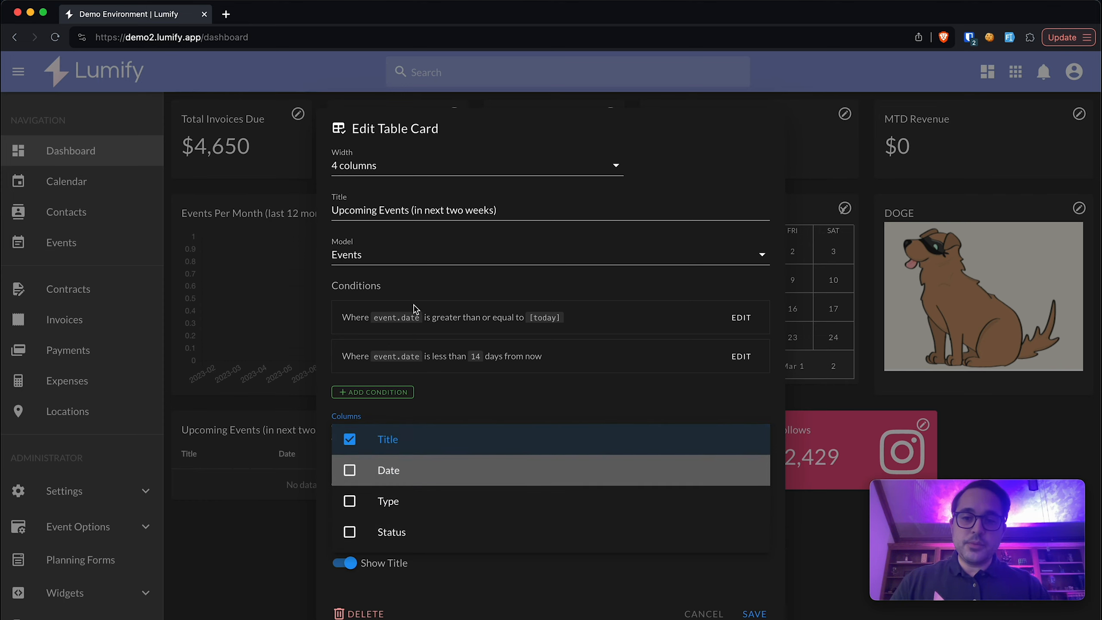
left_click(704, 165)
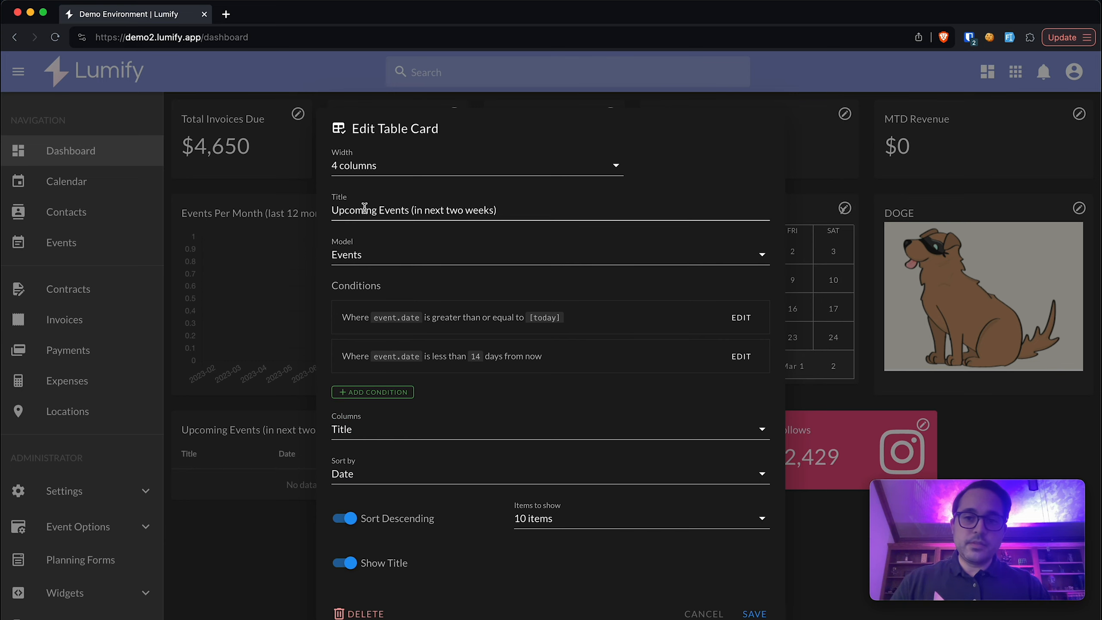
left_click(364, 430)
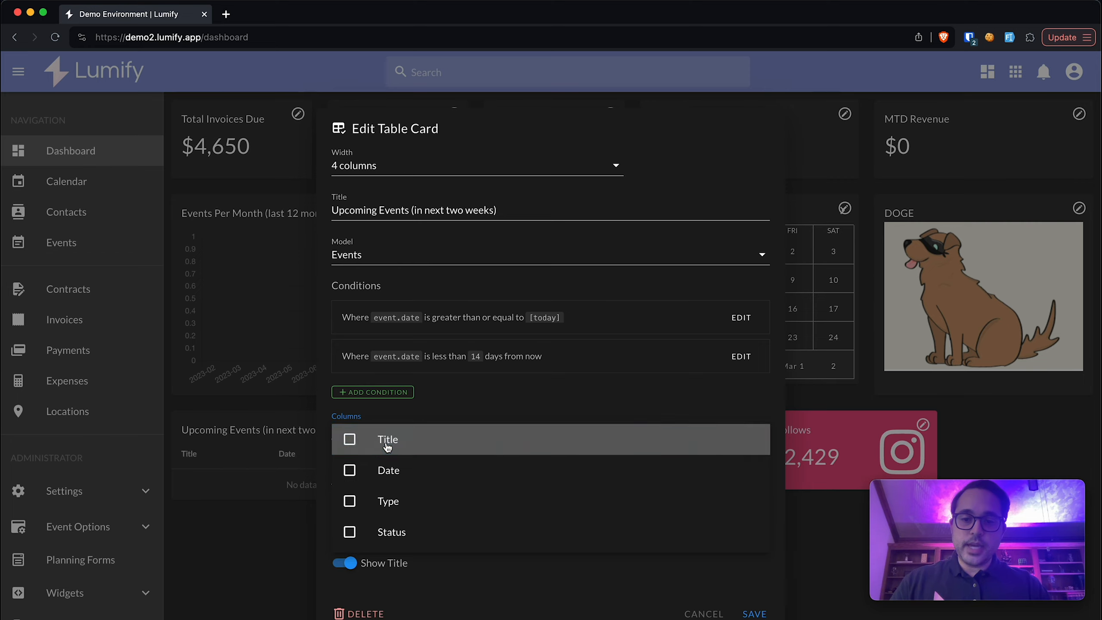
left_click(754, 614)
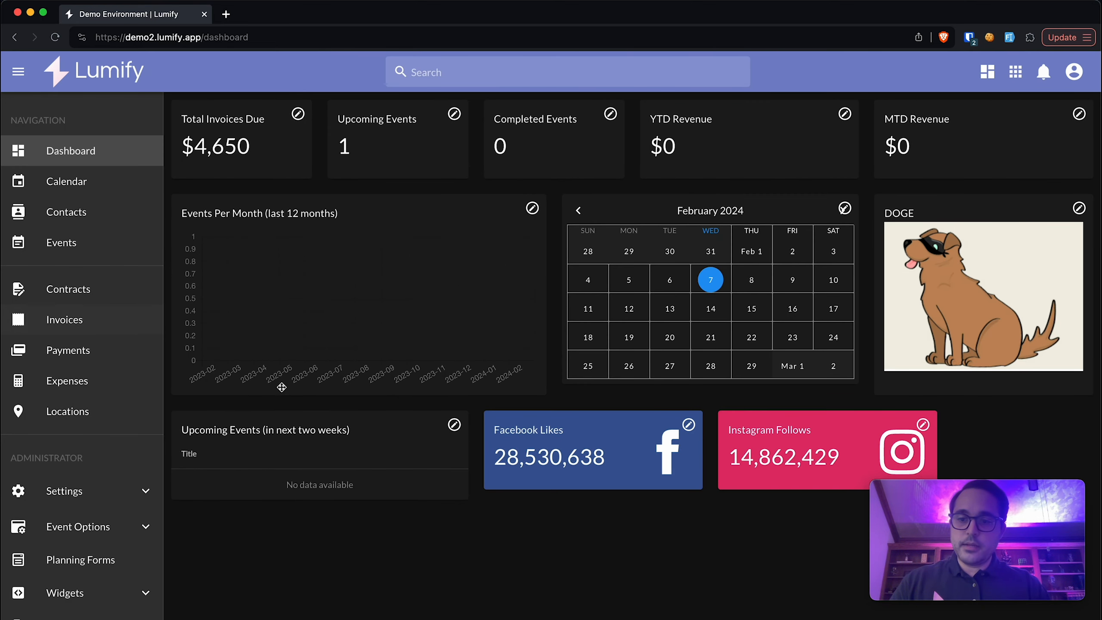
- Open the Wedding Prospect event, set its date to Saturday, February 10, 2024 and save the event
left_click(111, 258)
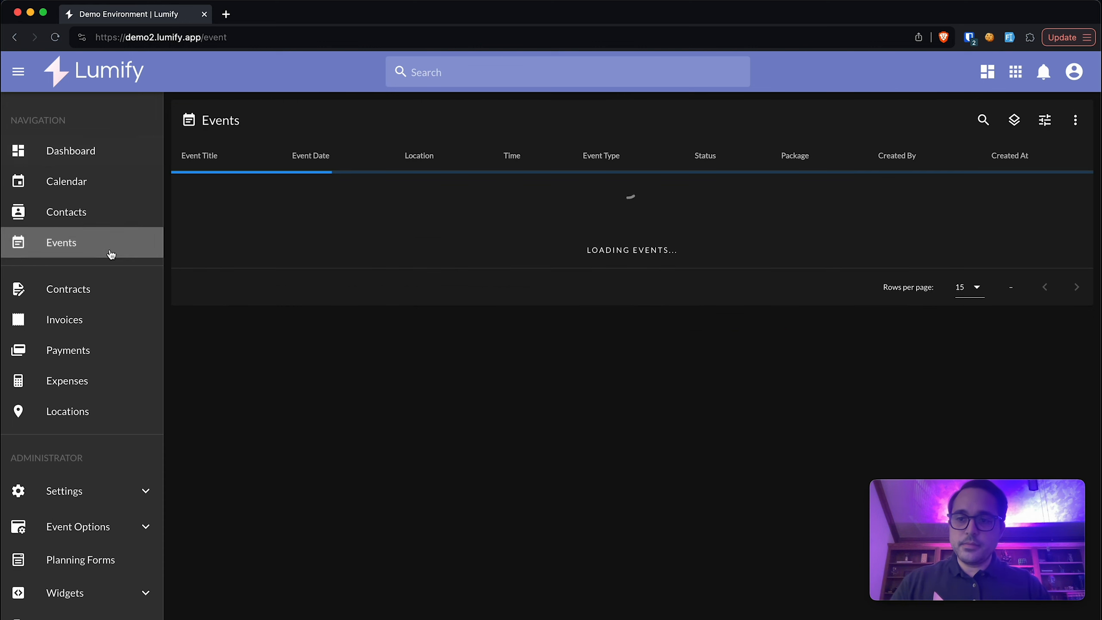
left_click(425, 197)
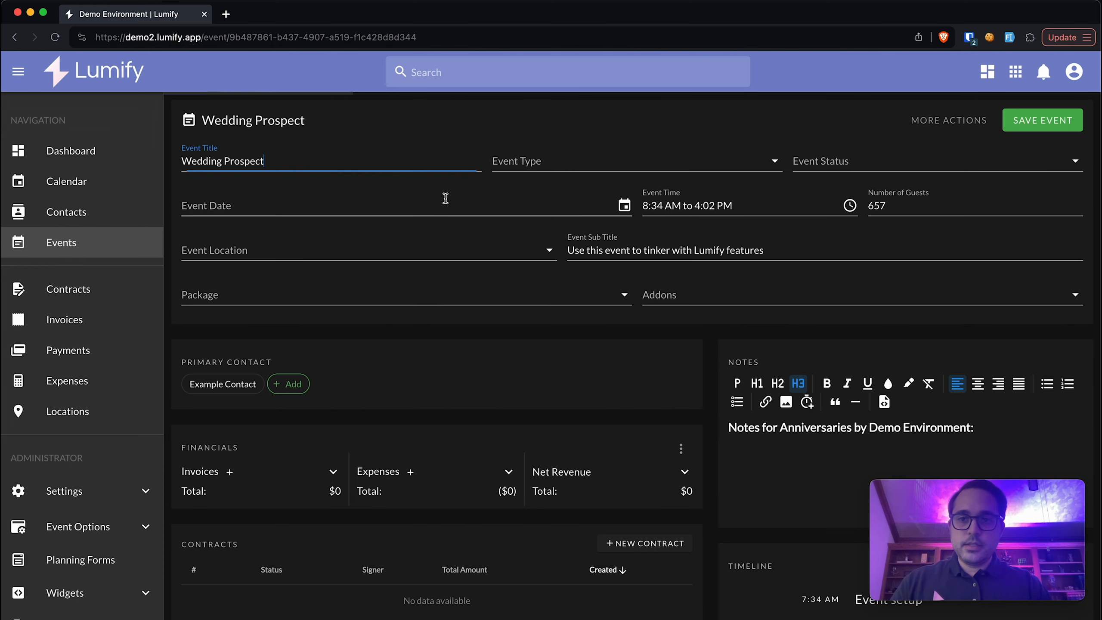
left_click(385, 204)
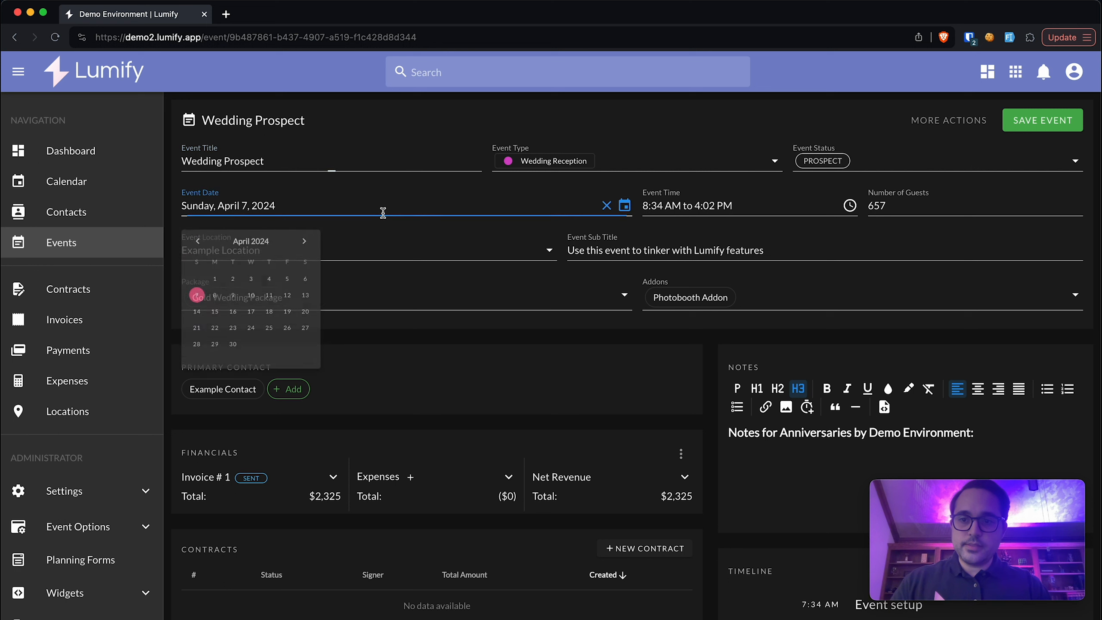
left_click(203, 245)
left_click(200, 246)
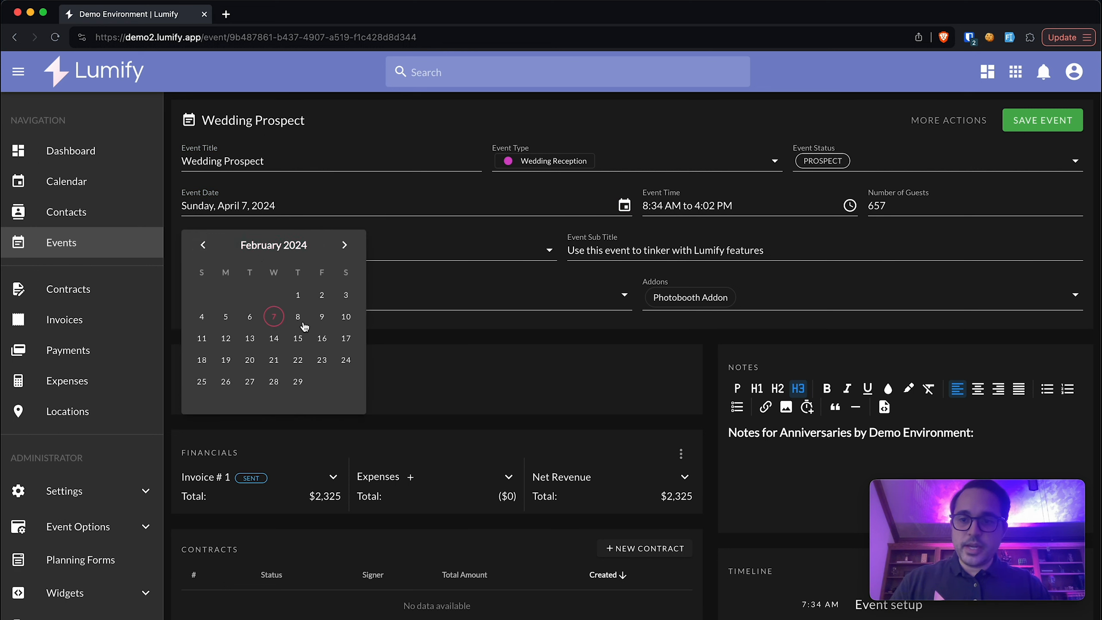
left_click(346, 317)
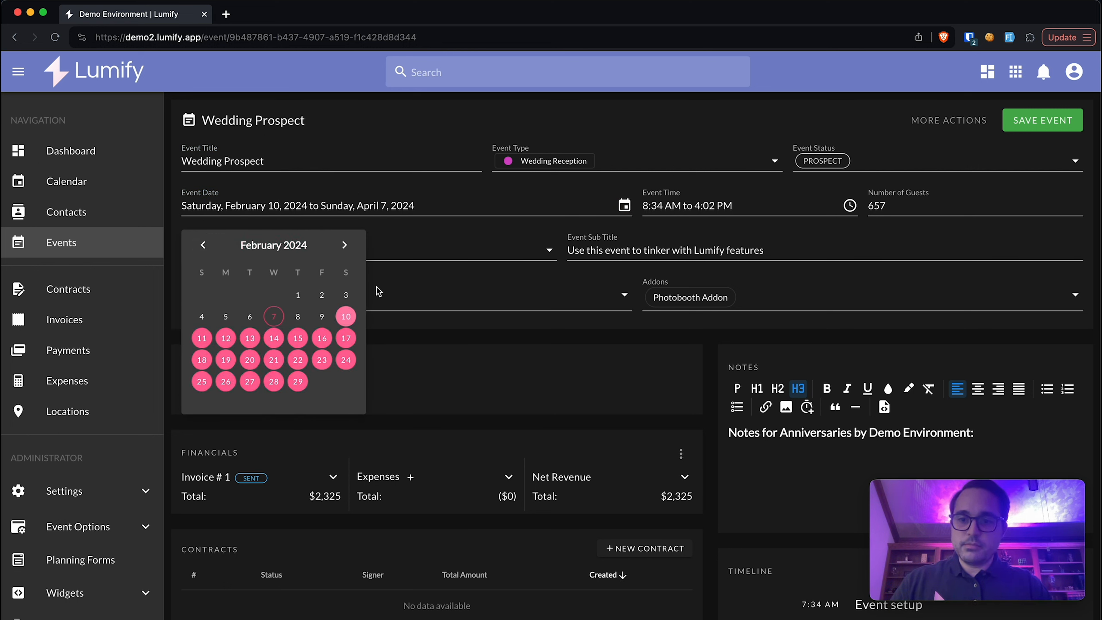
left_click(346, 316)
left_click(1051, 131)
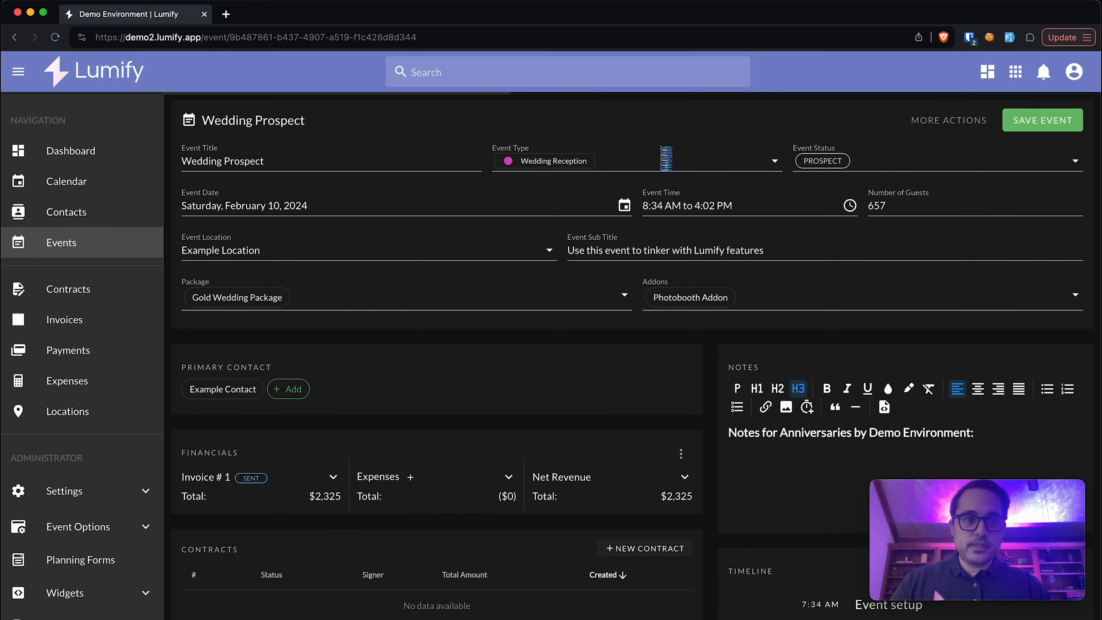
- Return to the dashboard and re-save the Upcoming Events card unchanged to refresh its list
left_click(90, 155)
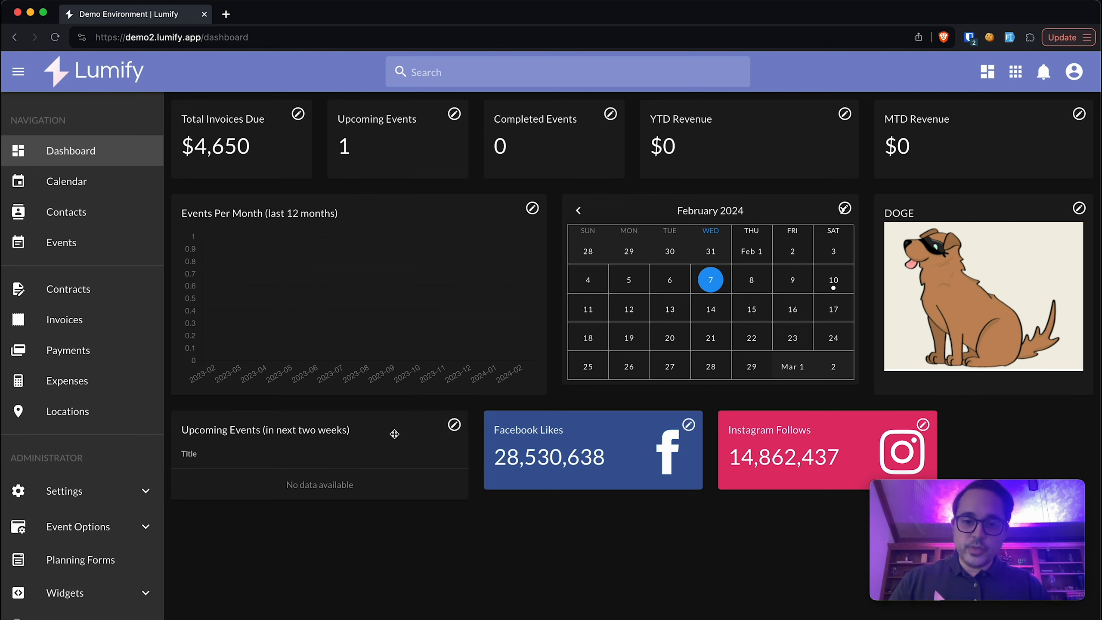
left_click(454, 425)
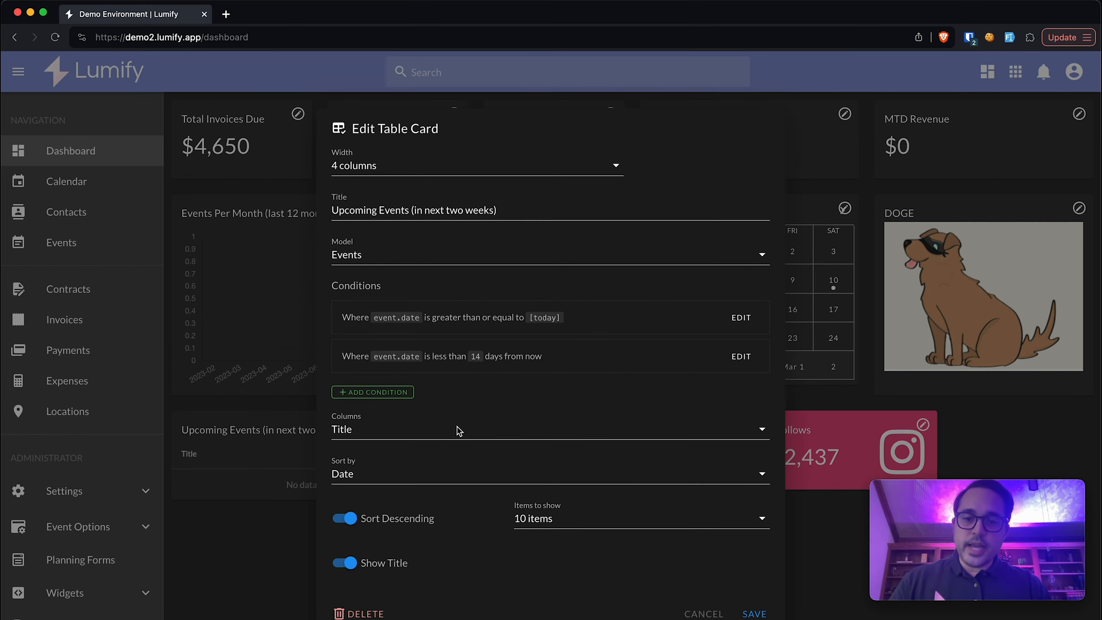
left_click(751, 613)
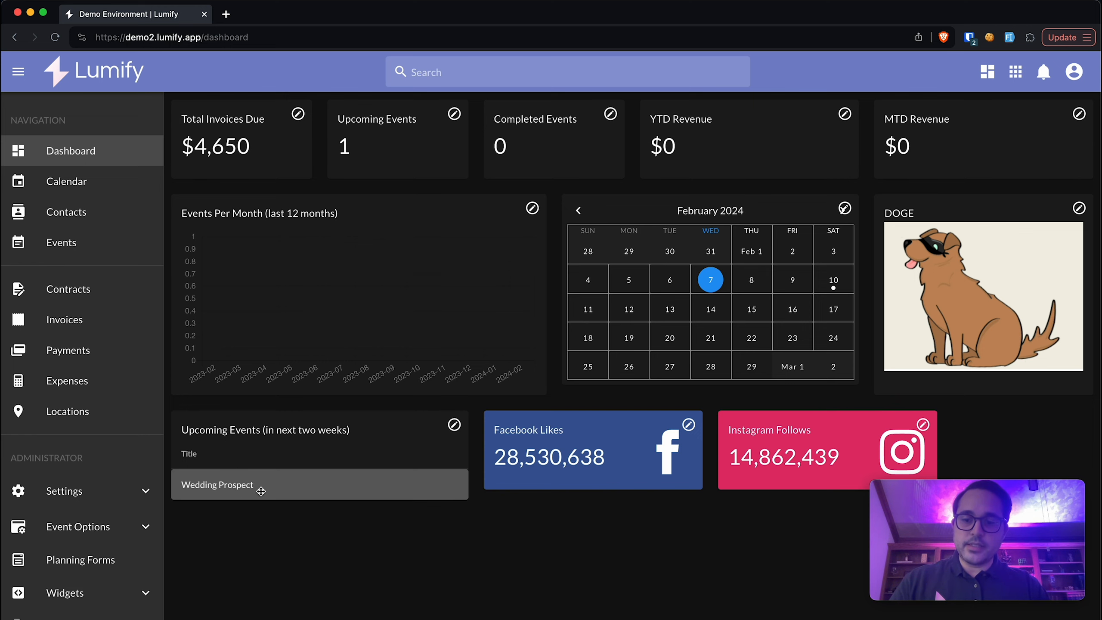
- Add the Date, Type and Status columns to the Upcoming Events table card and save it
left_click(454, 425)
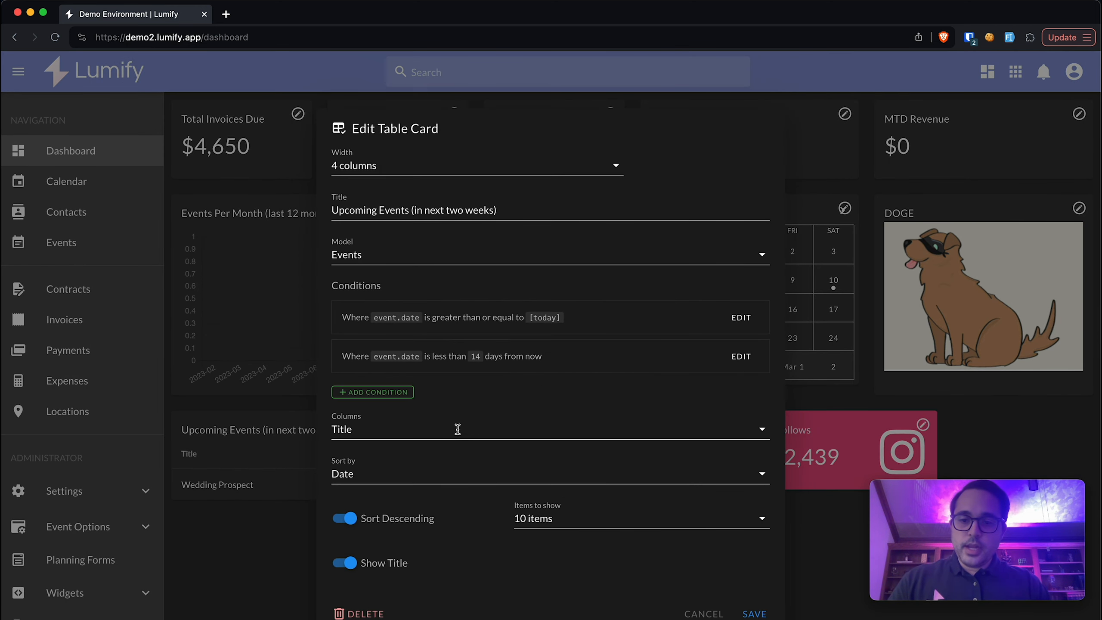
left_click(456, 430)
left_click(451, 470)
left_click(463, 501)
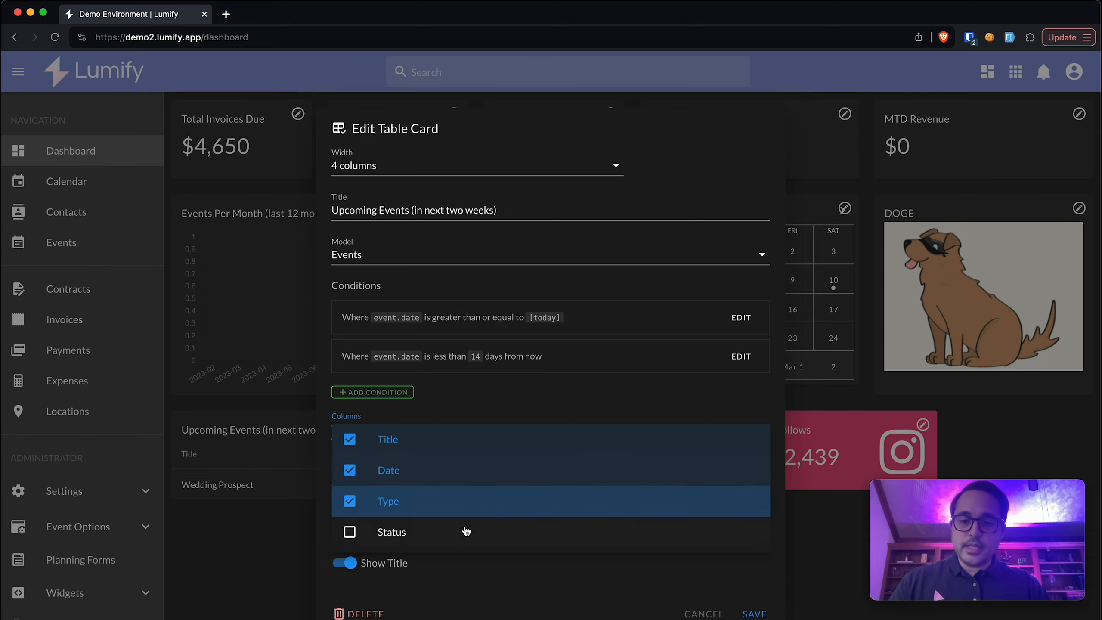
left_click(756, 613)
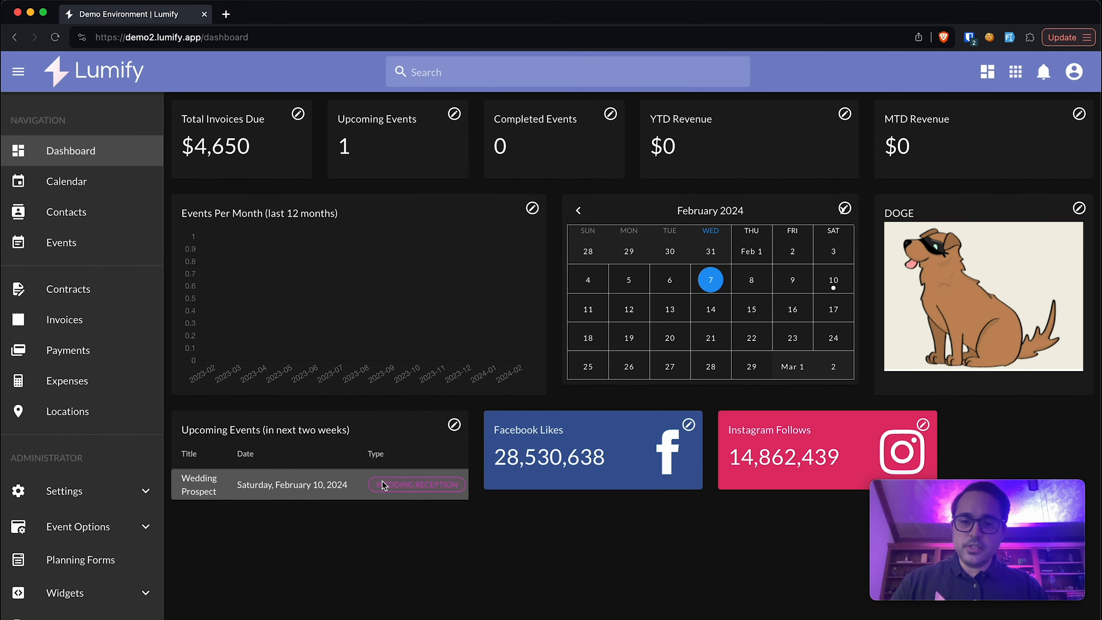
- Set the Upcoming Events table card's width to 6 columns and save it
scroll(384, 485, "right", 3)
scroll(383, 485, "left", 3)
left_click(454, 425)
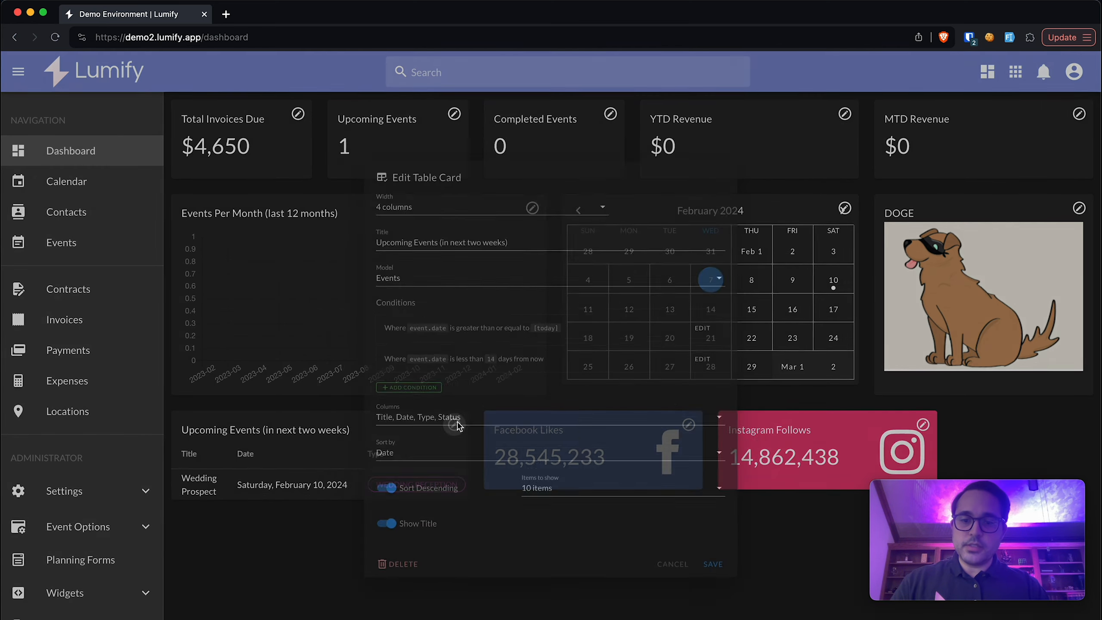
left_click(393, 166)
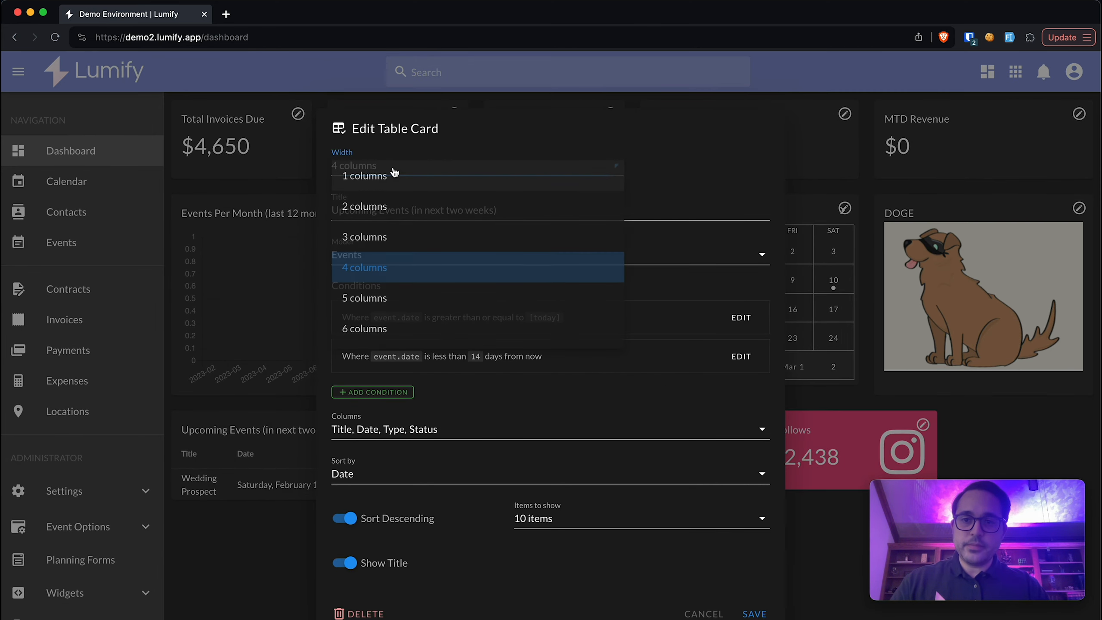
left_click(394, 302)
left_click(393, 164)
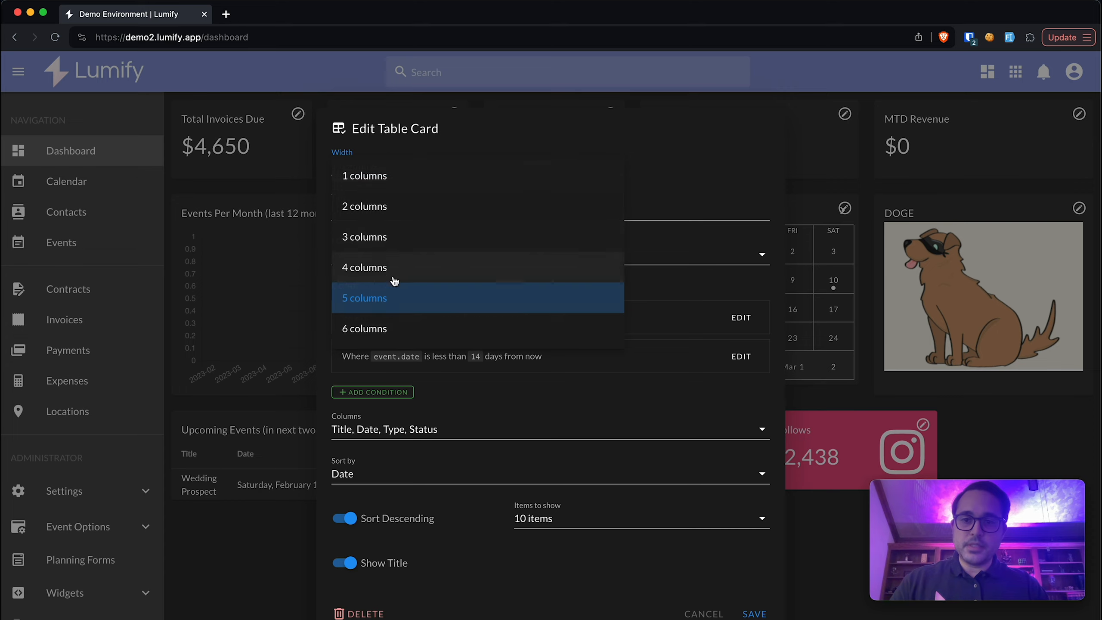
left_click(390, 324)
left_click(765, 615)
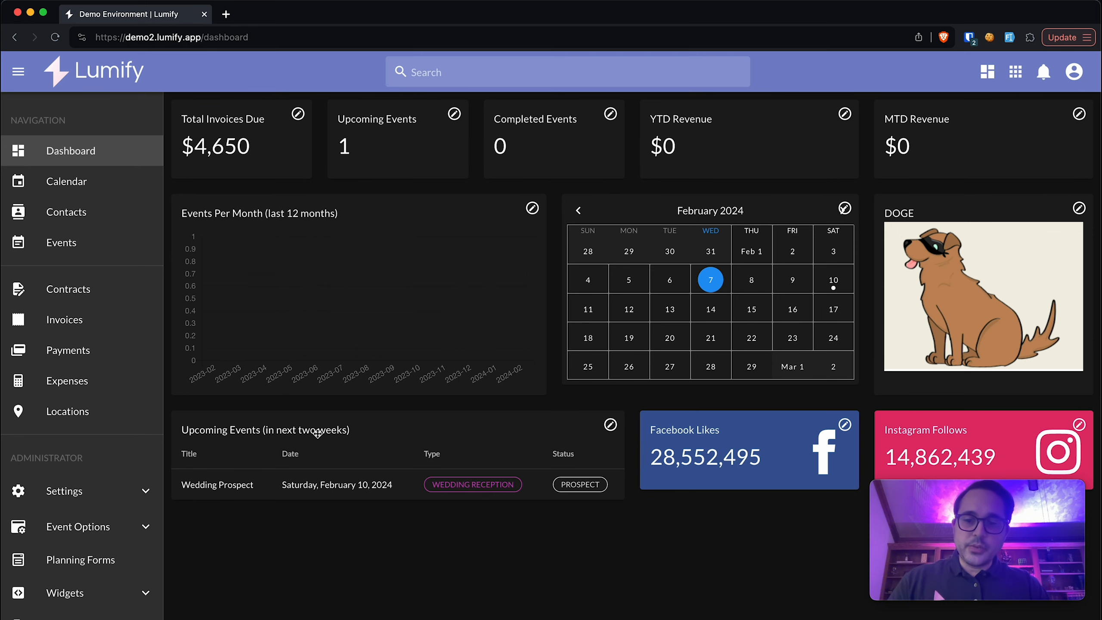
- Review the Upcoming Events card's settings without changes and move the card between the Facebook Likes and Instagram Follows cards
left_click(611, 426)
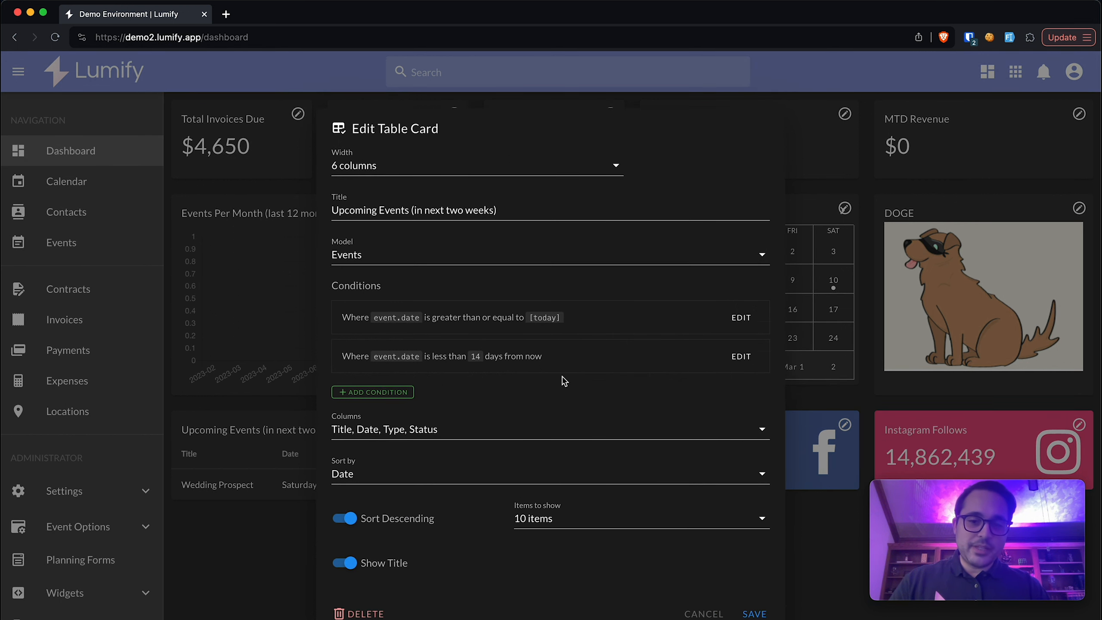
left_click(712, 613)
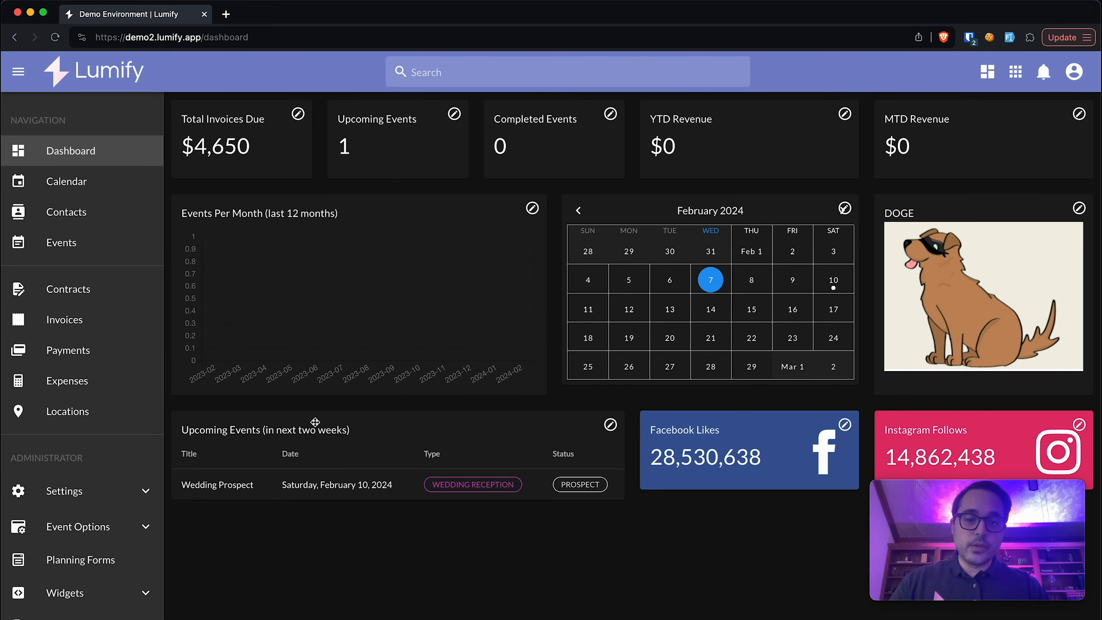
left_click_drag(315, 422, 664, 433)
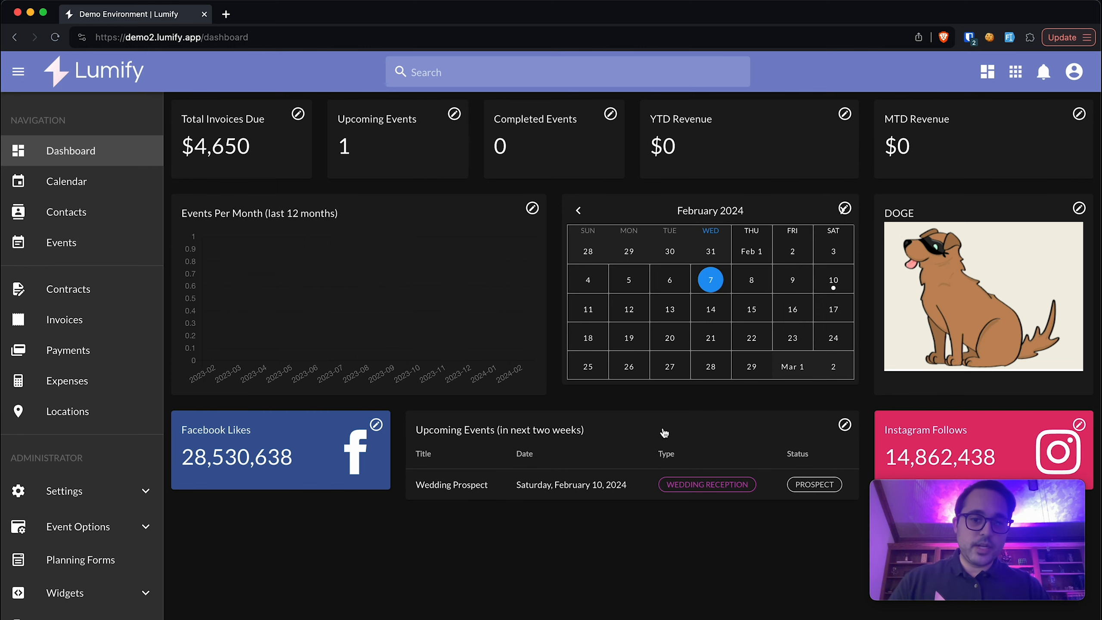
- Reload the dashboard and move the Upcoming Events table card after the Instagram Follows card
key("super+r")
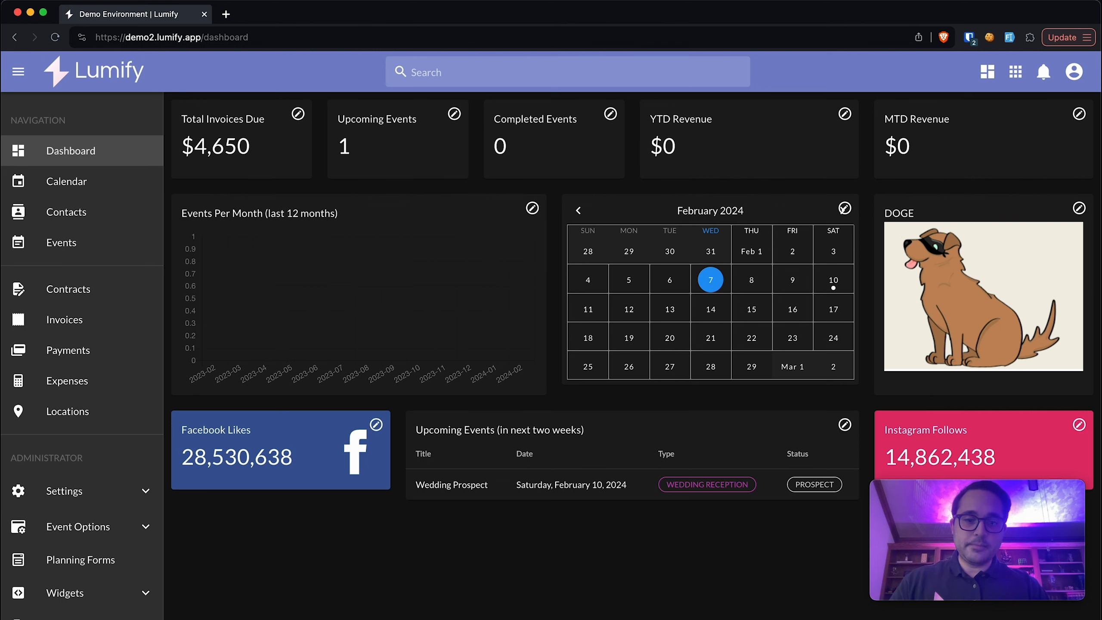
left_click_drag(656, 422, 914, 416)
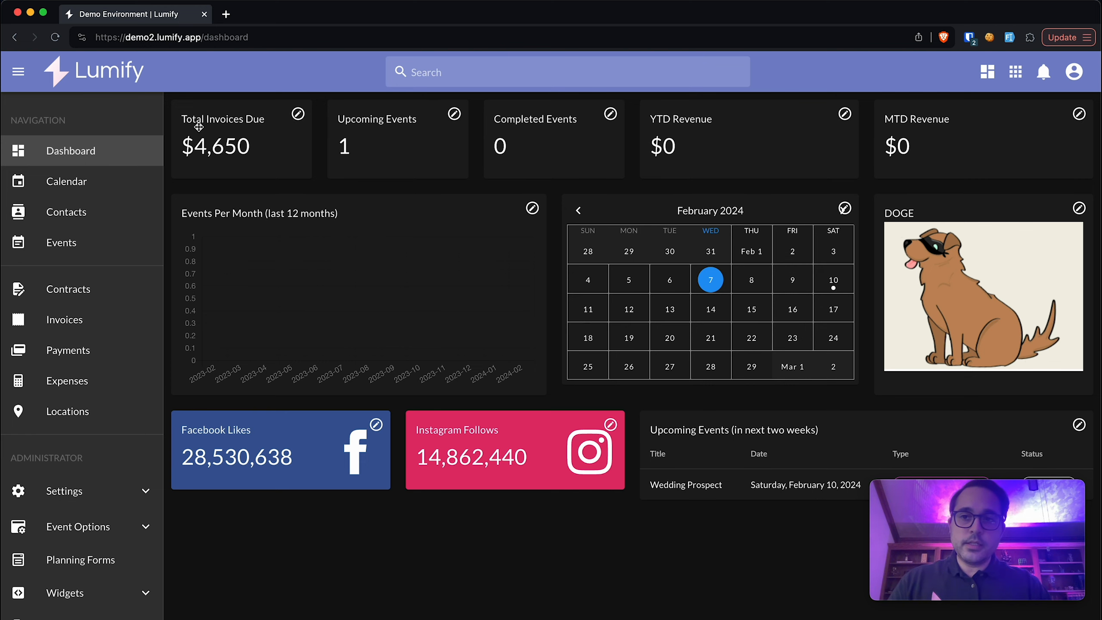
- Open the Total Invoices Due value card's settings for editing
left_click(298, 114)
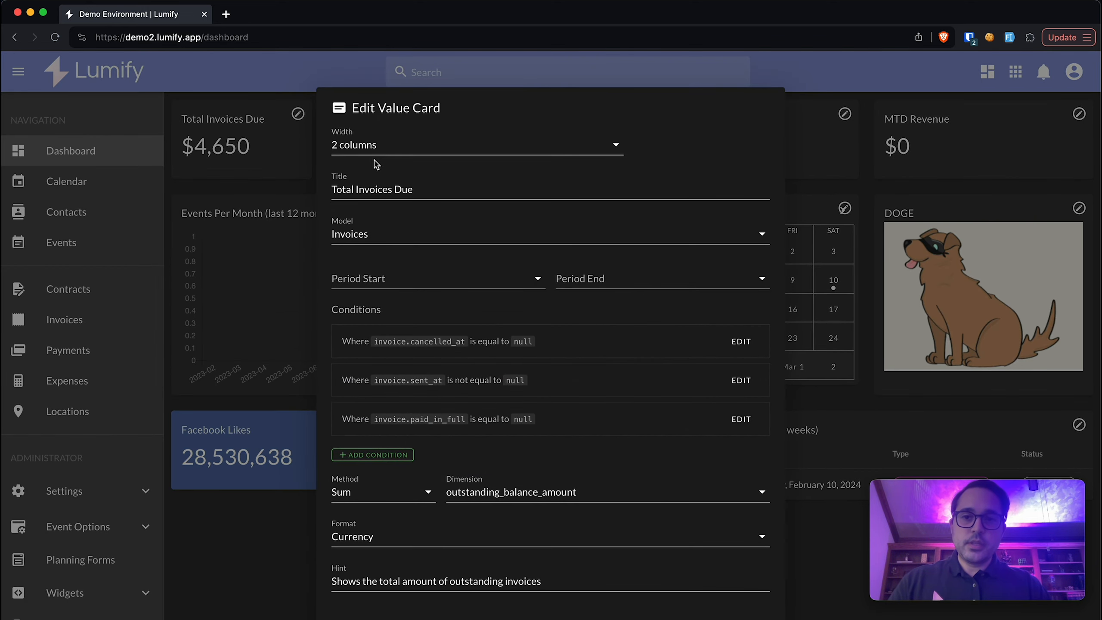
left_click(217, 132)
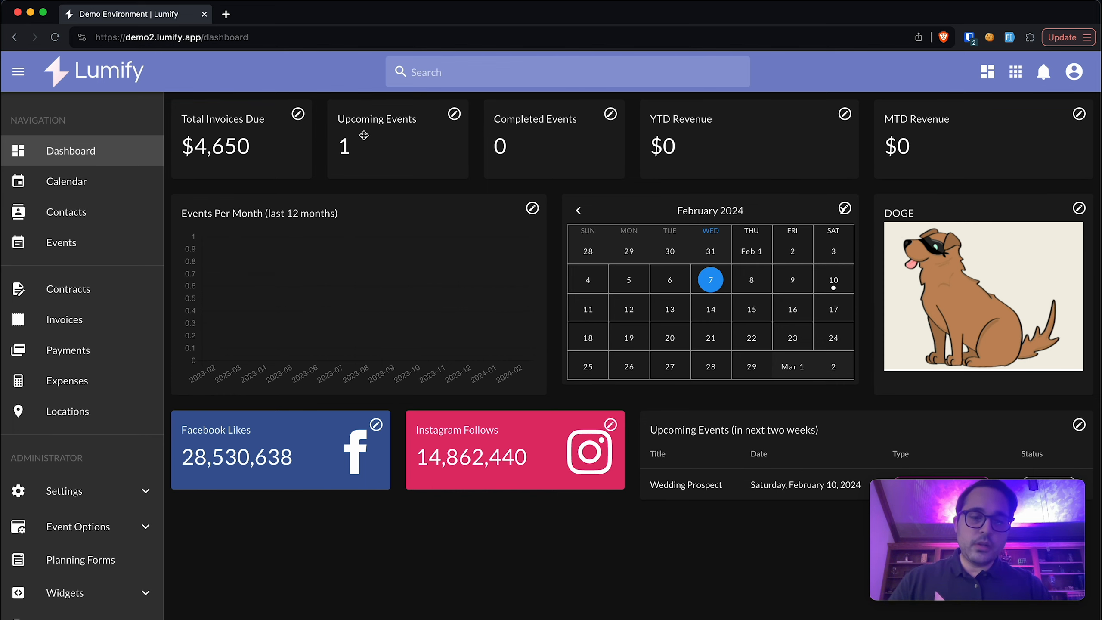
left_click(298, 114)
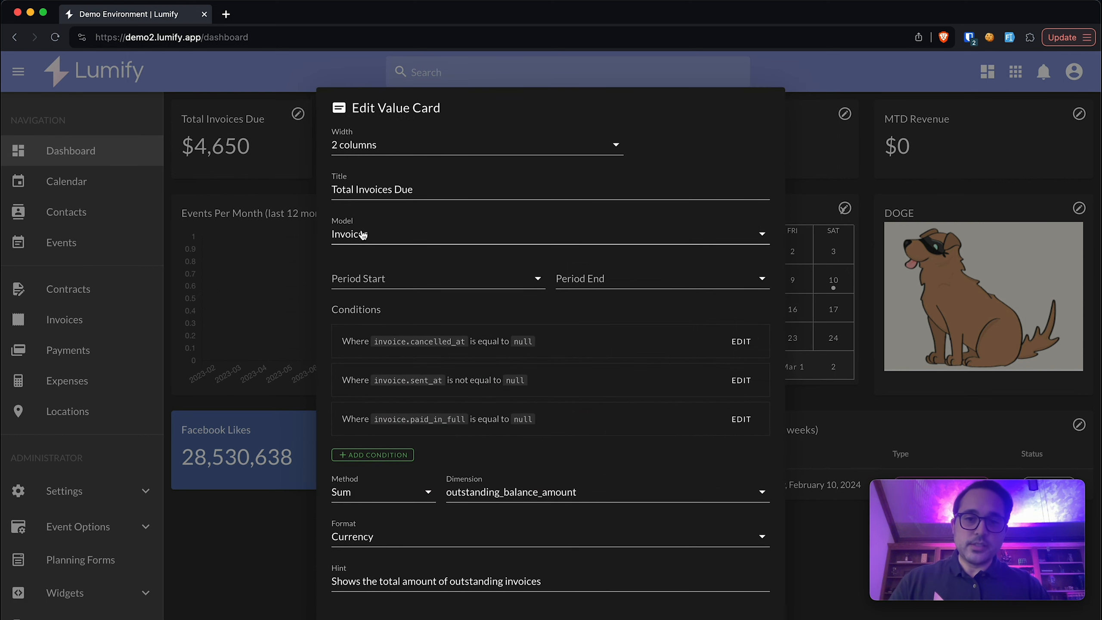
- Set the Total Invoices Due card's period to start one week ago and end today
left_click(350, 280)
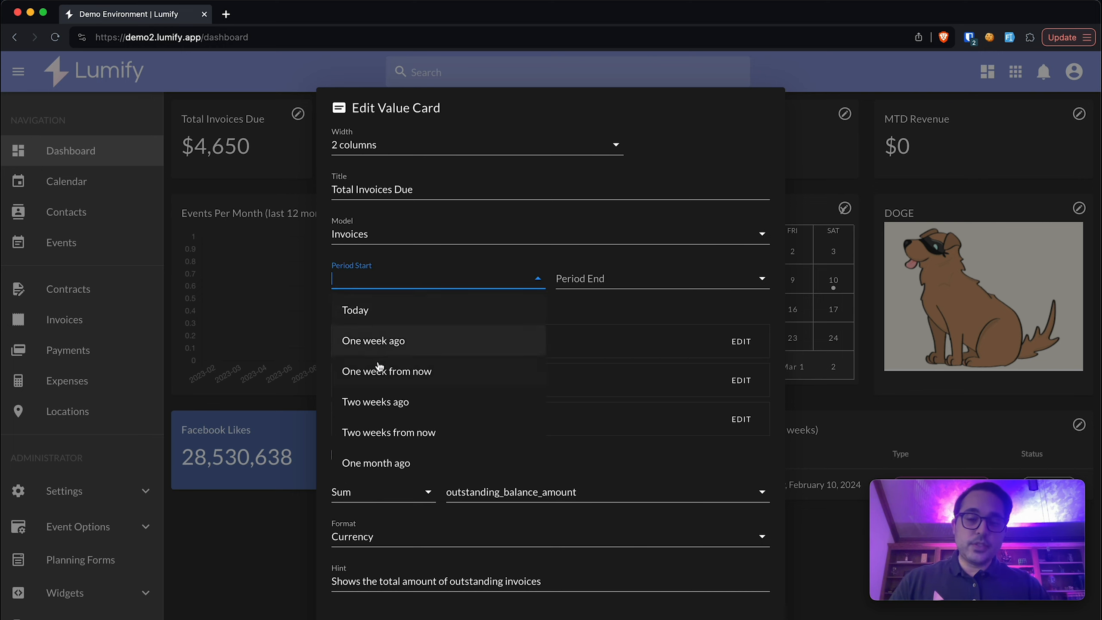
left_click(388, 341)
left_click(599, 282)
left_click(617, 310)
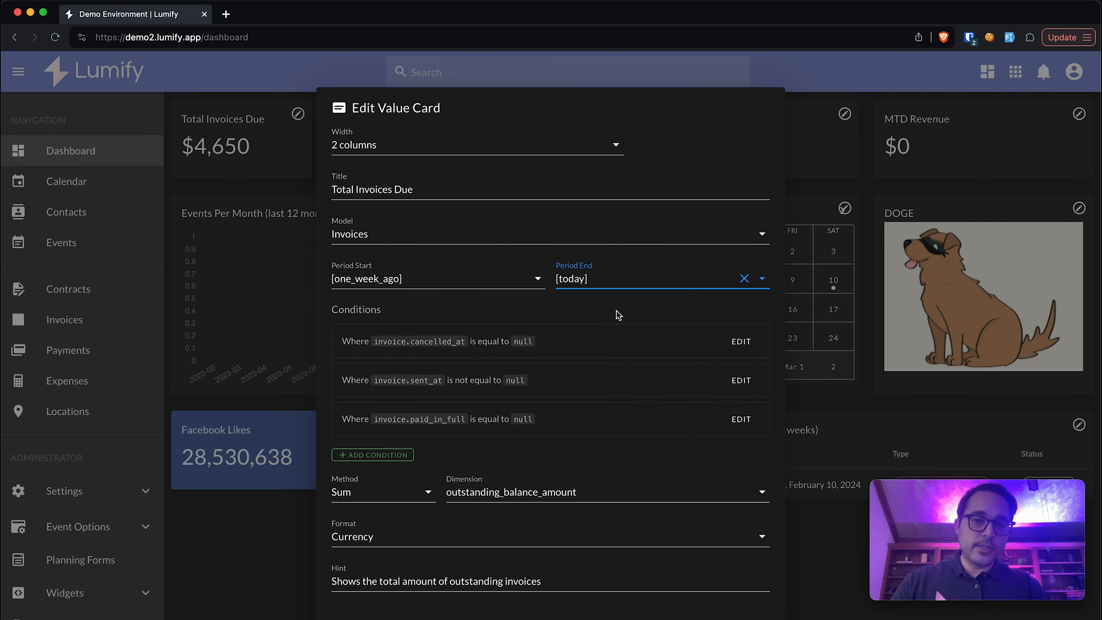
left_click(322, 285)
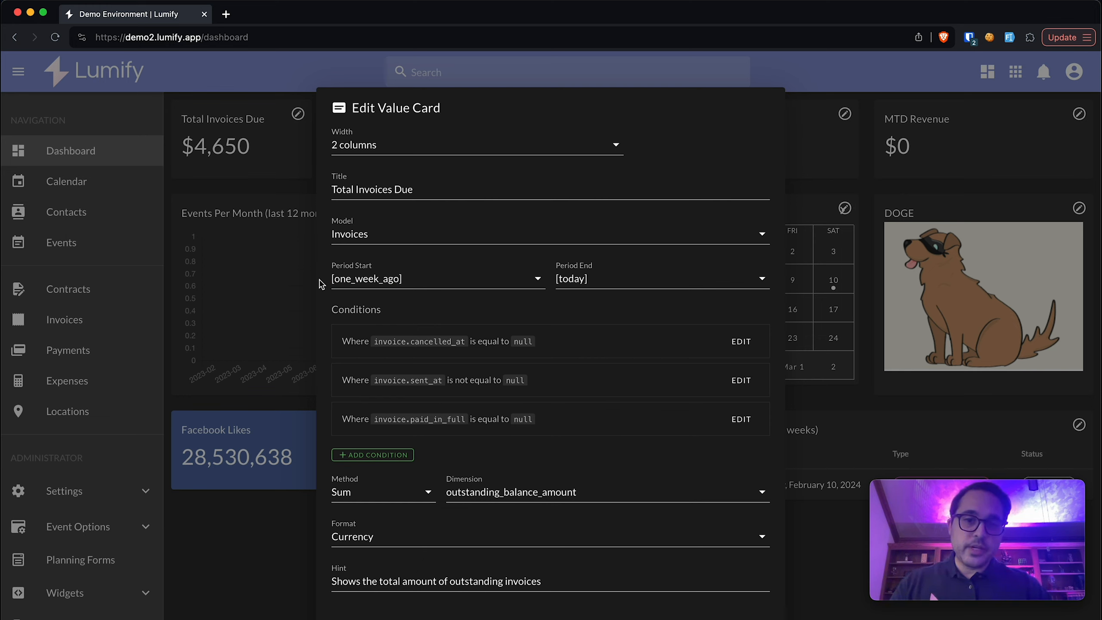
- Look through the relative date options for the card's period start, and set it to the fixed date 2020-01-01
left_click(409, 279)
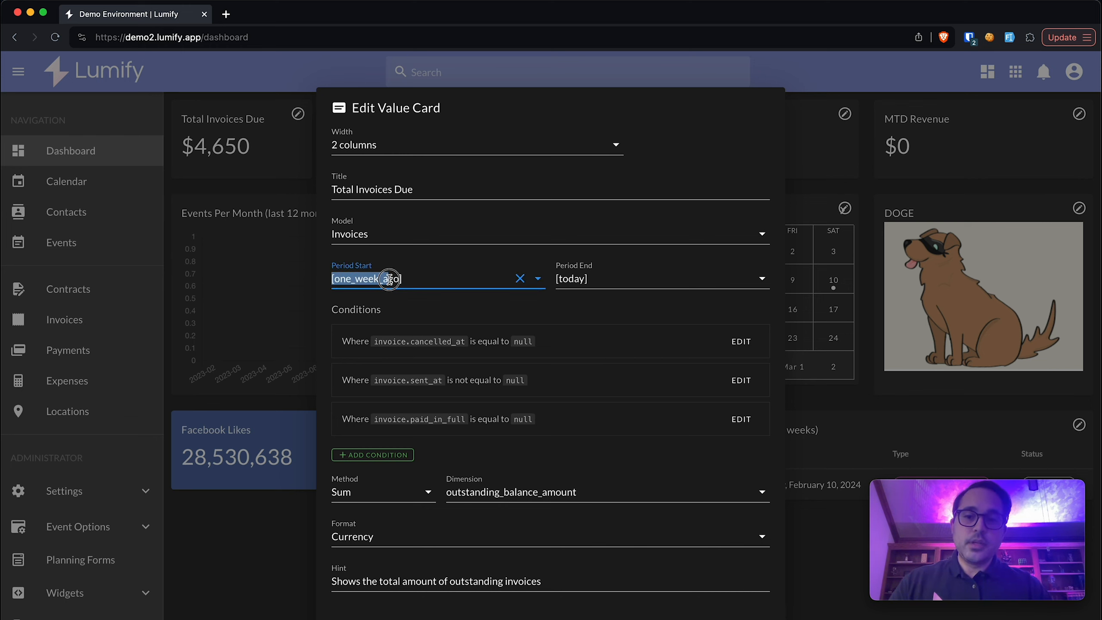
left_click(478, 254)
left_click(445, 278)
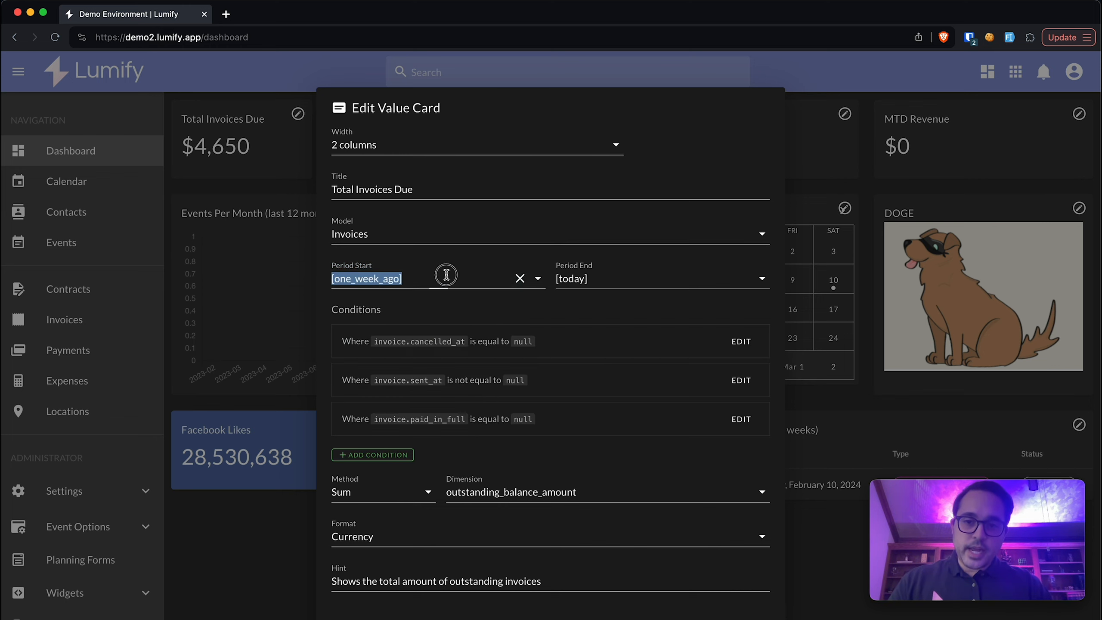
scroll(464, 374, "down", 5)
scroll(464, 374, "down", 5)
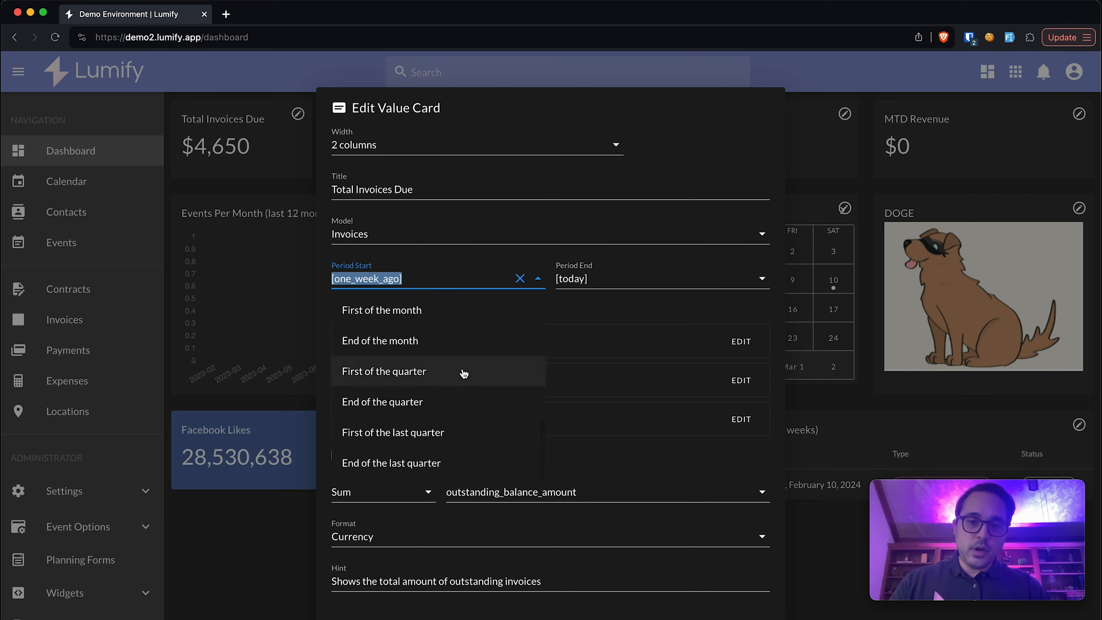
scroll(465, 369, "up", 8)
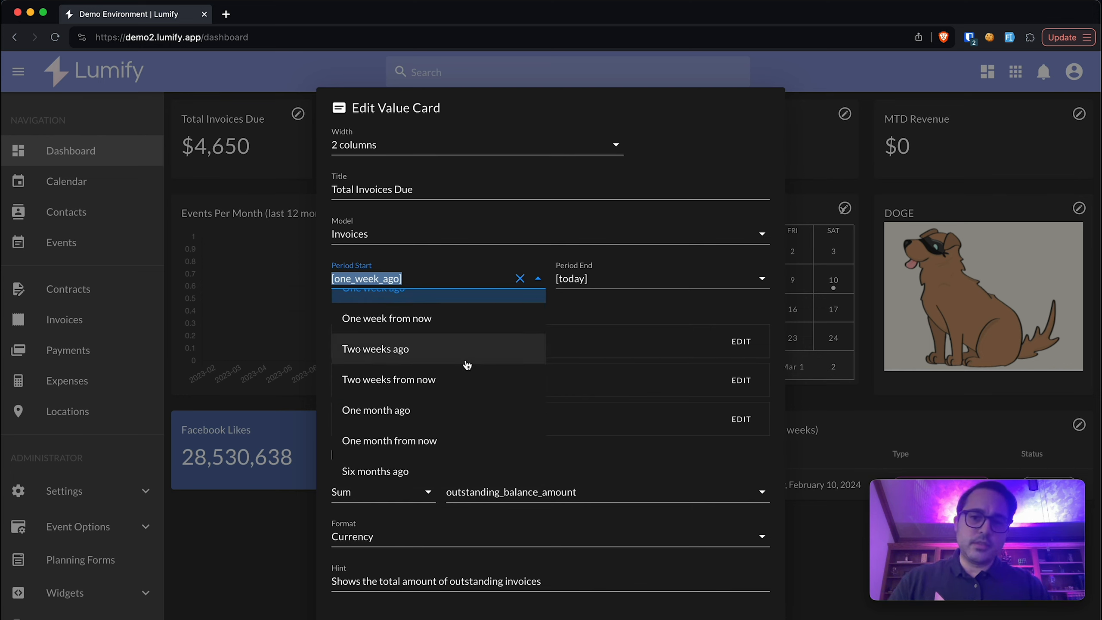
type("2020-01-01")
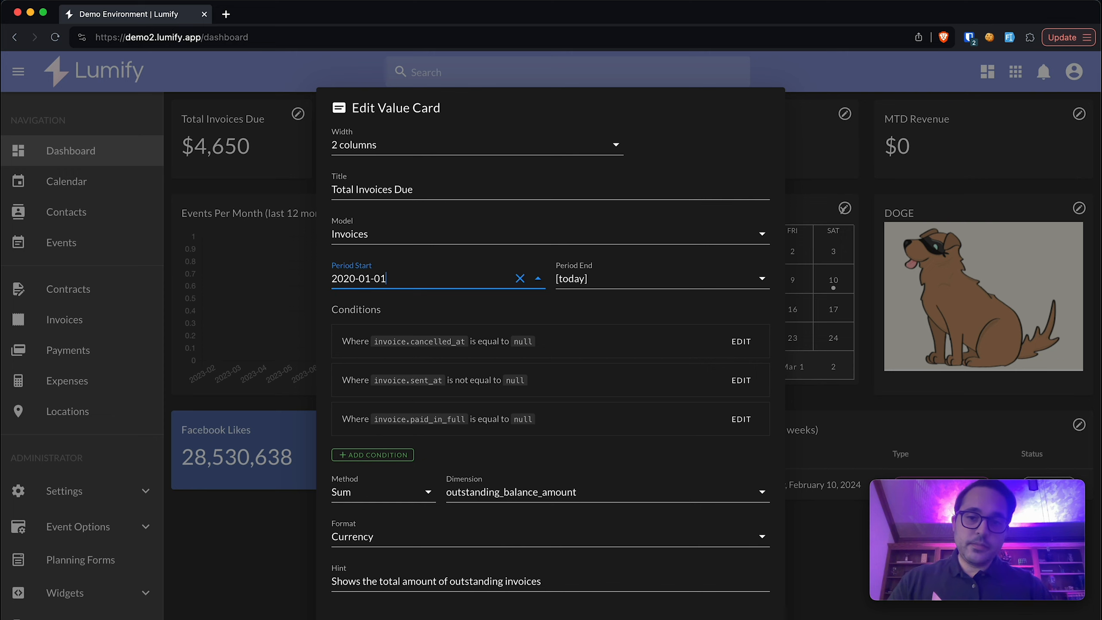
- Set the card's period end to 2025-01-01 and save the Total Invoices Due card
key("super+a")
key("super+c")
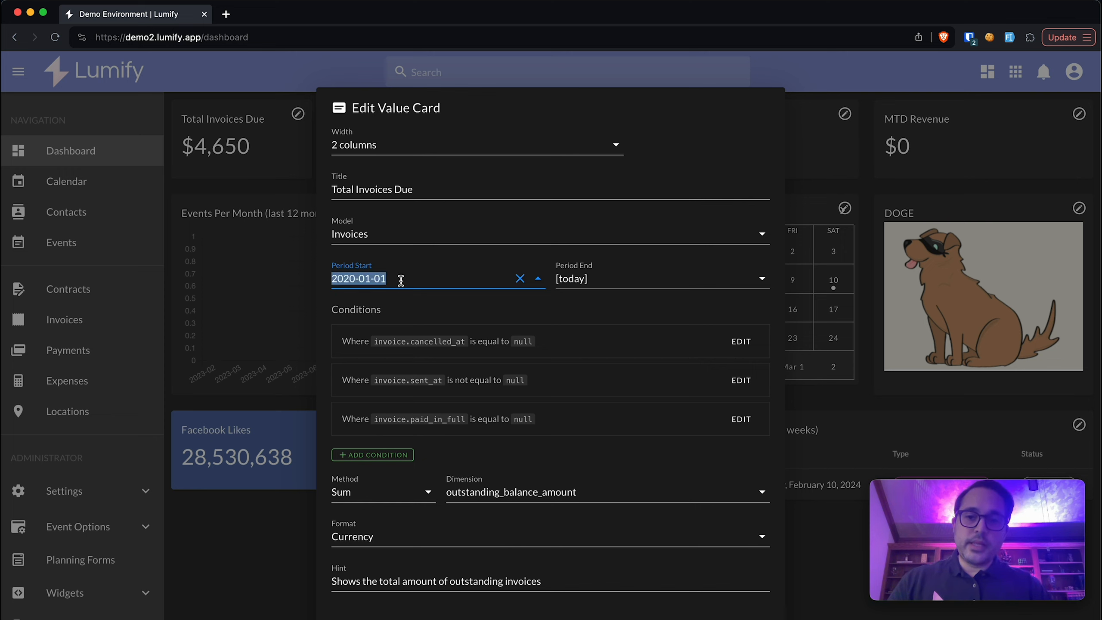
left_click(601, 282)
key("super+v")
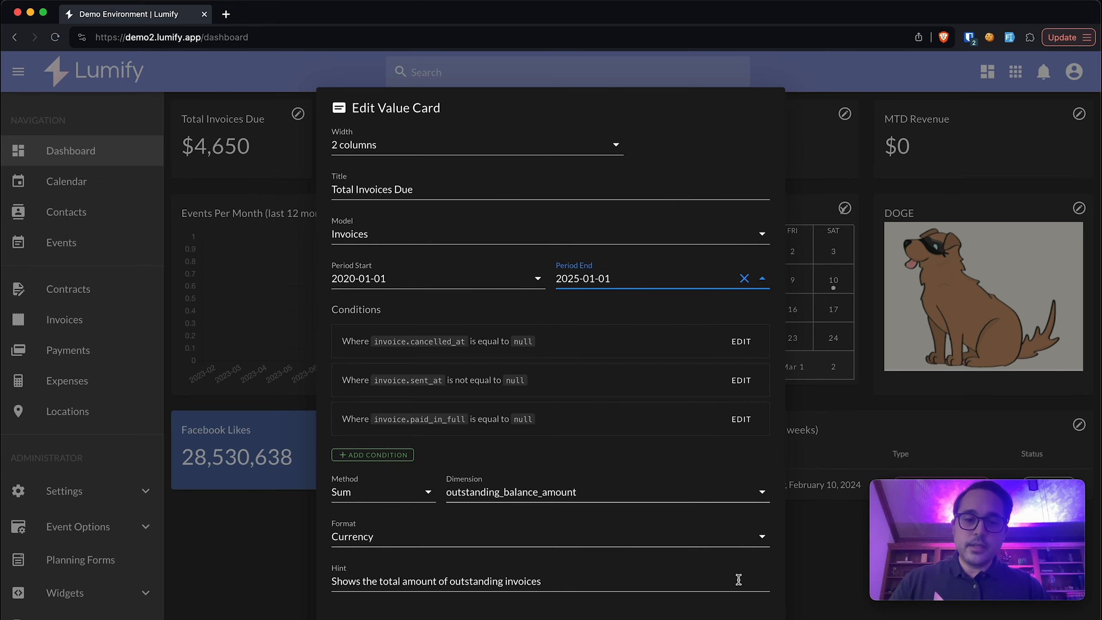
left_click(741, 618)
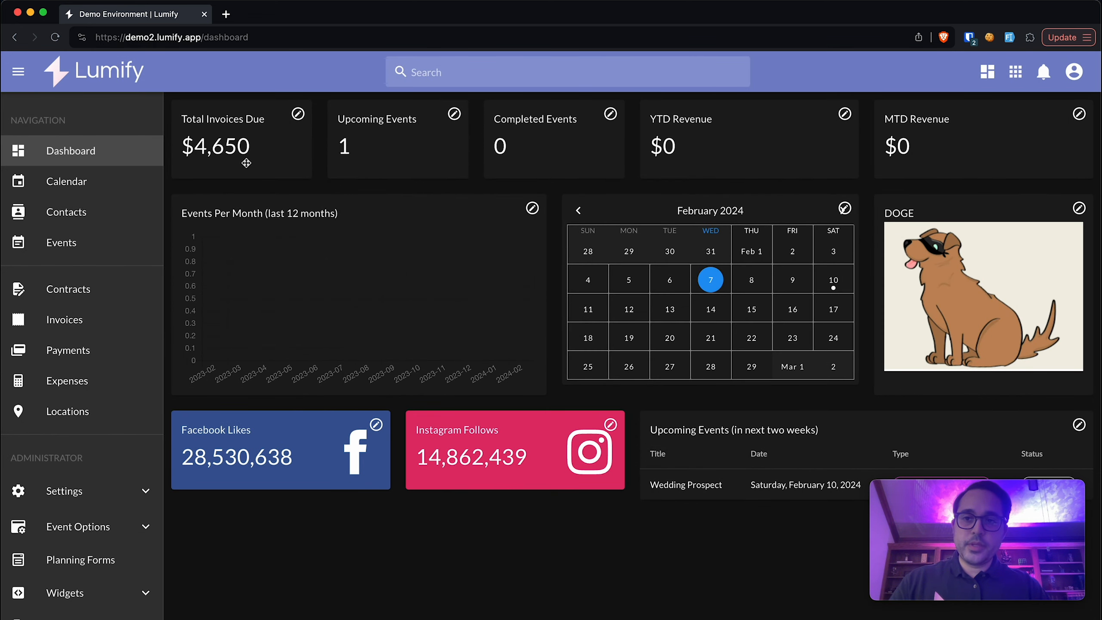
- Examine the invoices list to compare its amounts with the Total Invoices Due card, and return to the dashboard
left_click(298, 114)
left_click(260, 242)
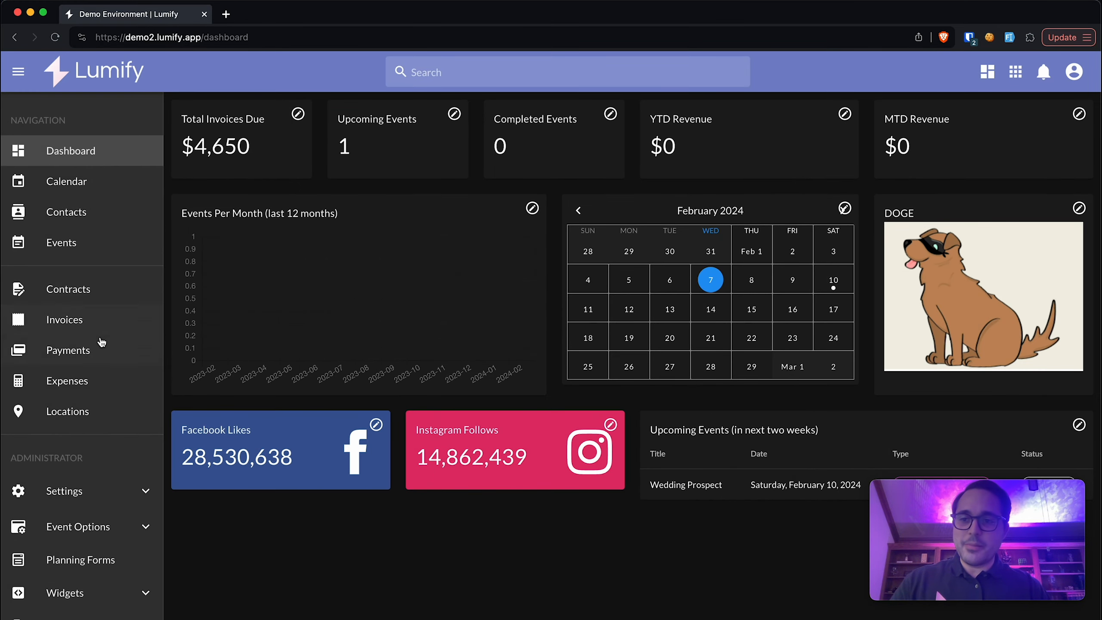
left_click(87, 329)
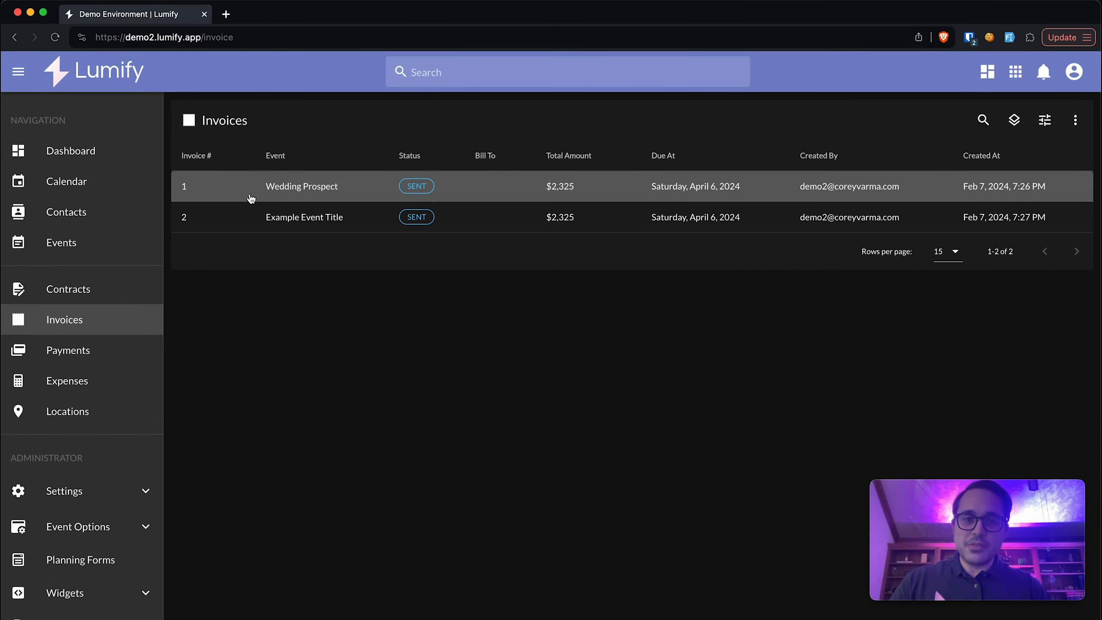
key("super+Left")
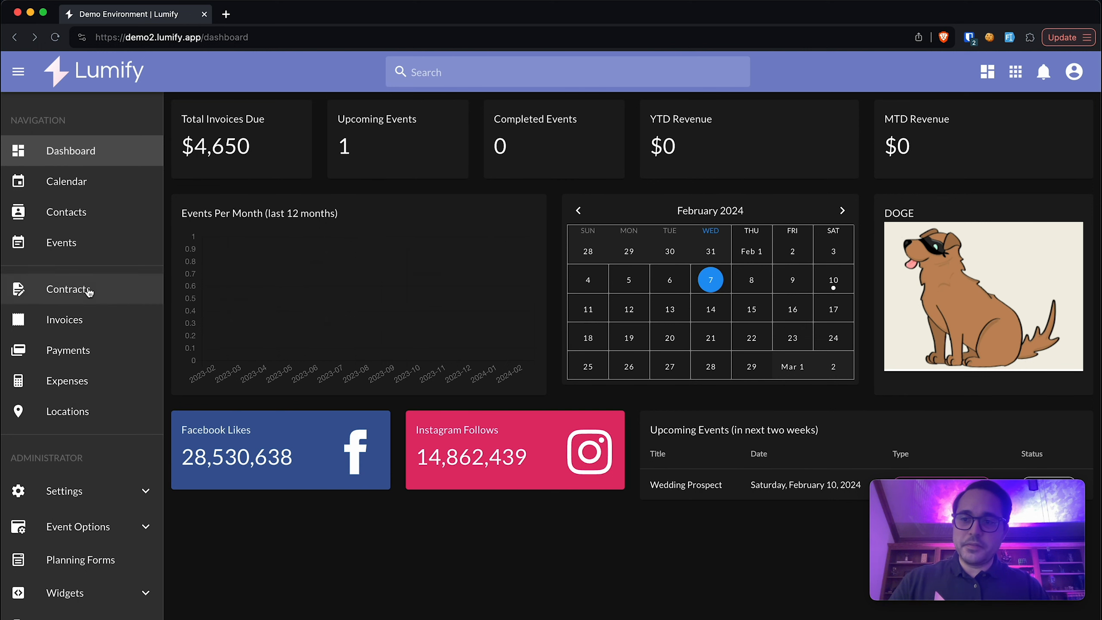
scroll(85, 254, "left", 5)
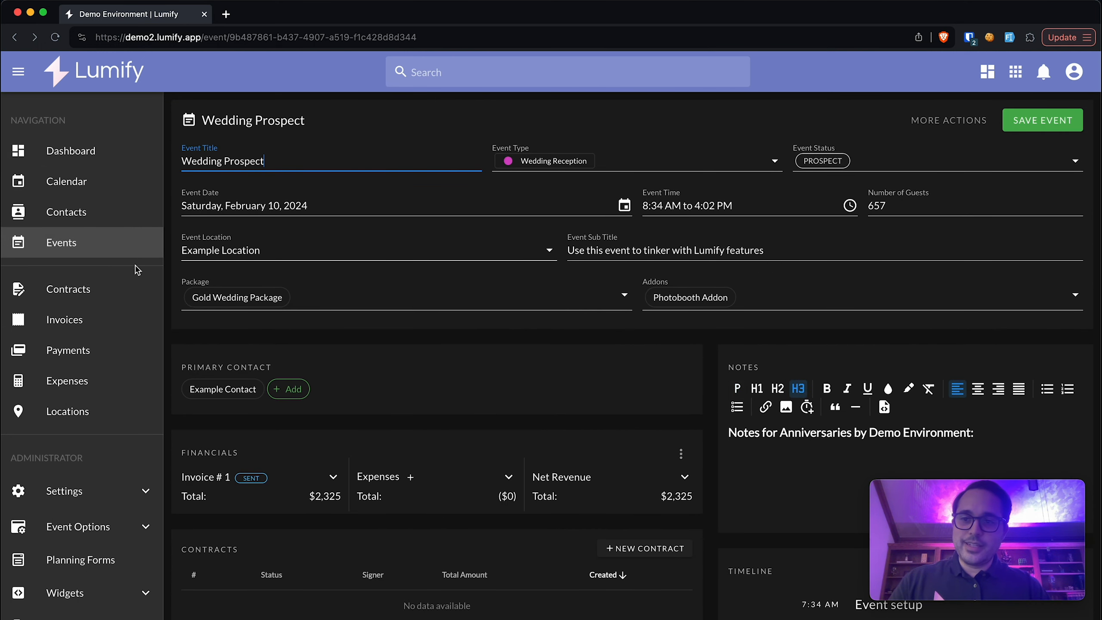
left_click(111, 153)
left_click(136, 195)
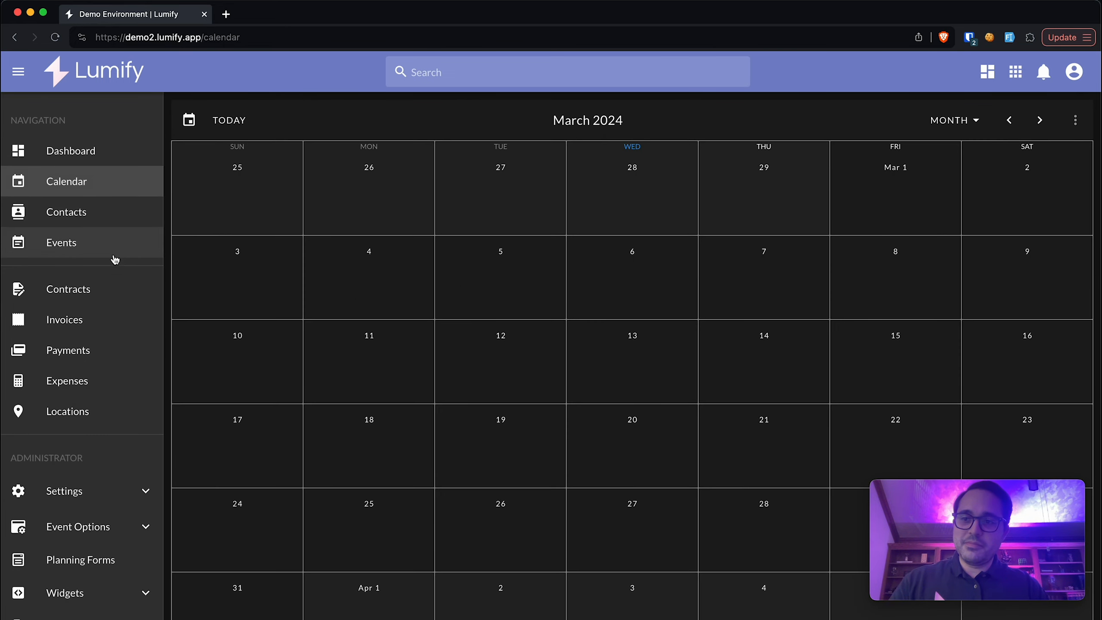
left_click(106, 319)
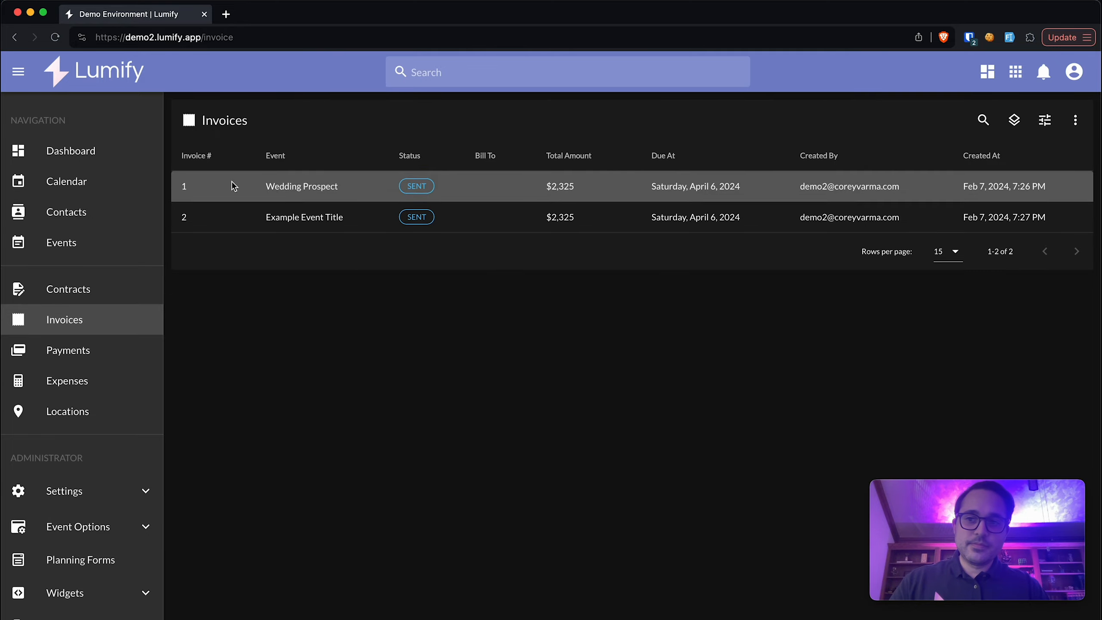
left_click(116, 162)
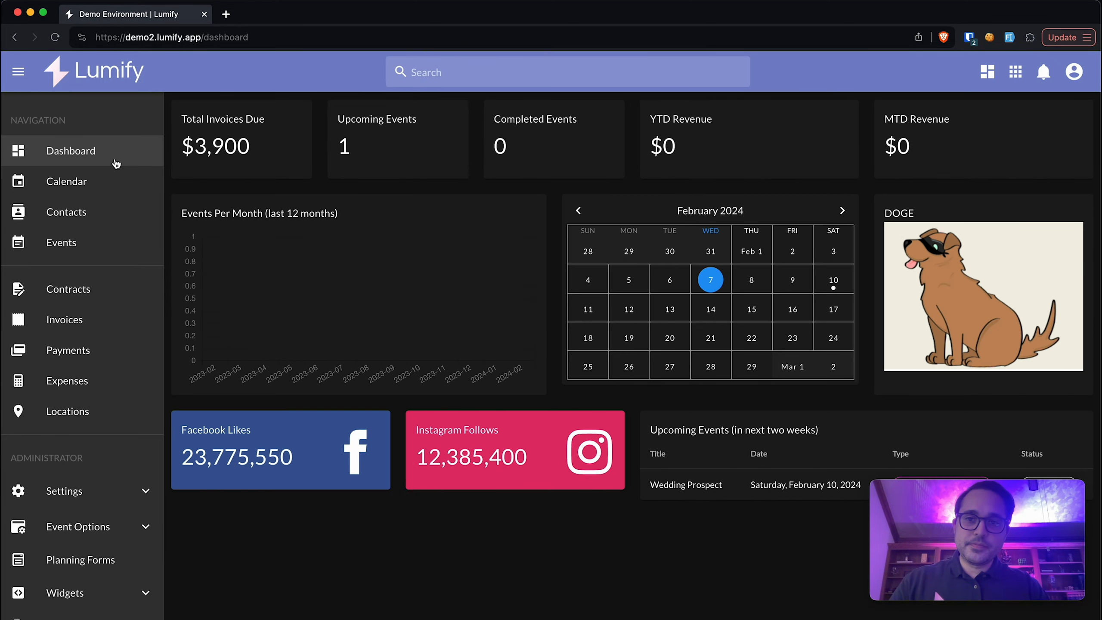
- Reopen the Total Invoices Due card's settings and examine the available models, keeping Invoices selected
left_click(297, 114)
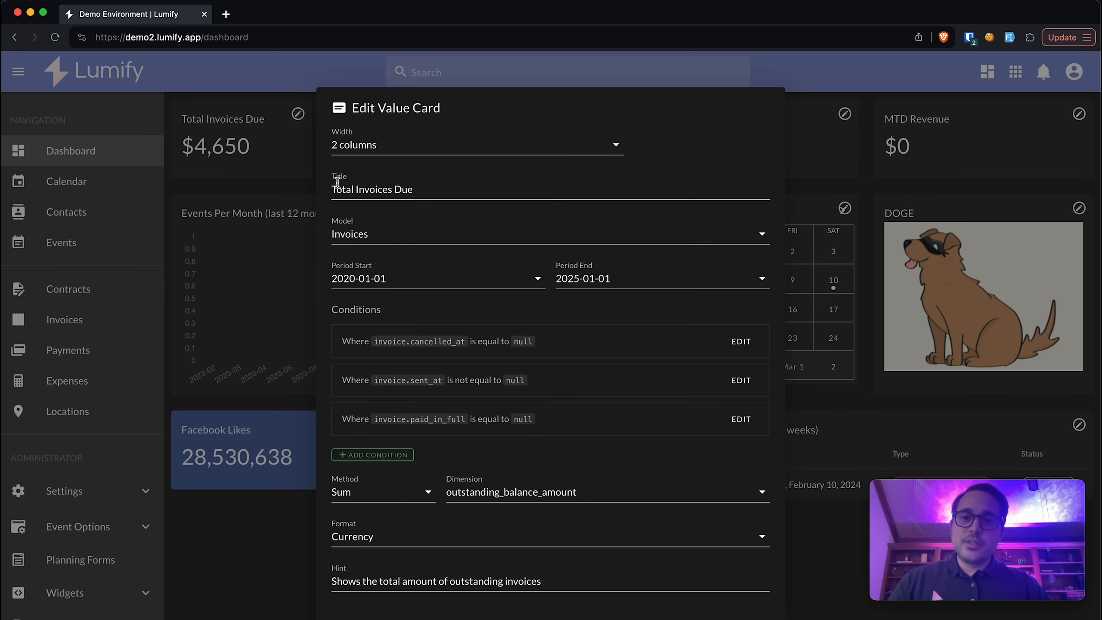
left_click(365, 237)
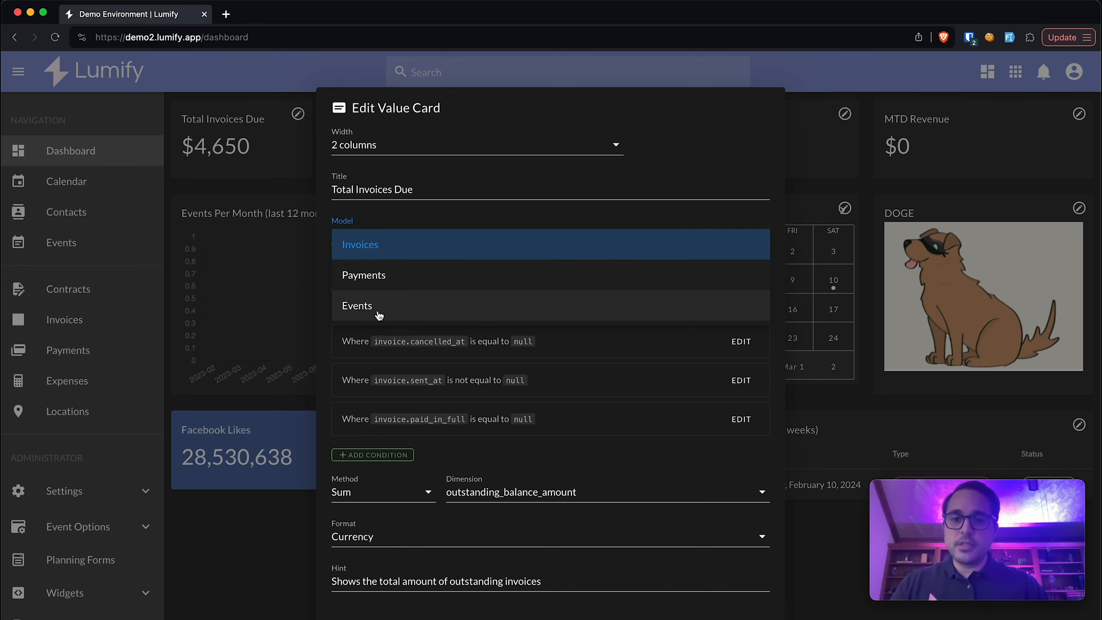
left_click(397, 248)
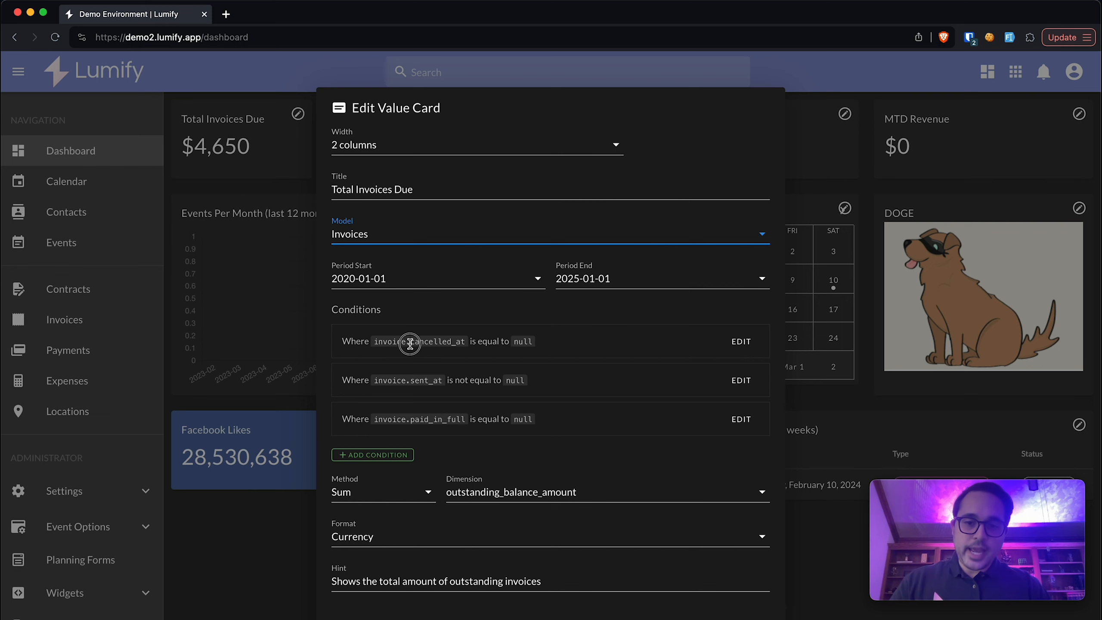
- Examine the cancelled_at and sent_at conditions of the Total Invoices Due card, saving each as it is
left_click_drag(411, 343, 447, 342)
left_click(742, 342)
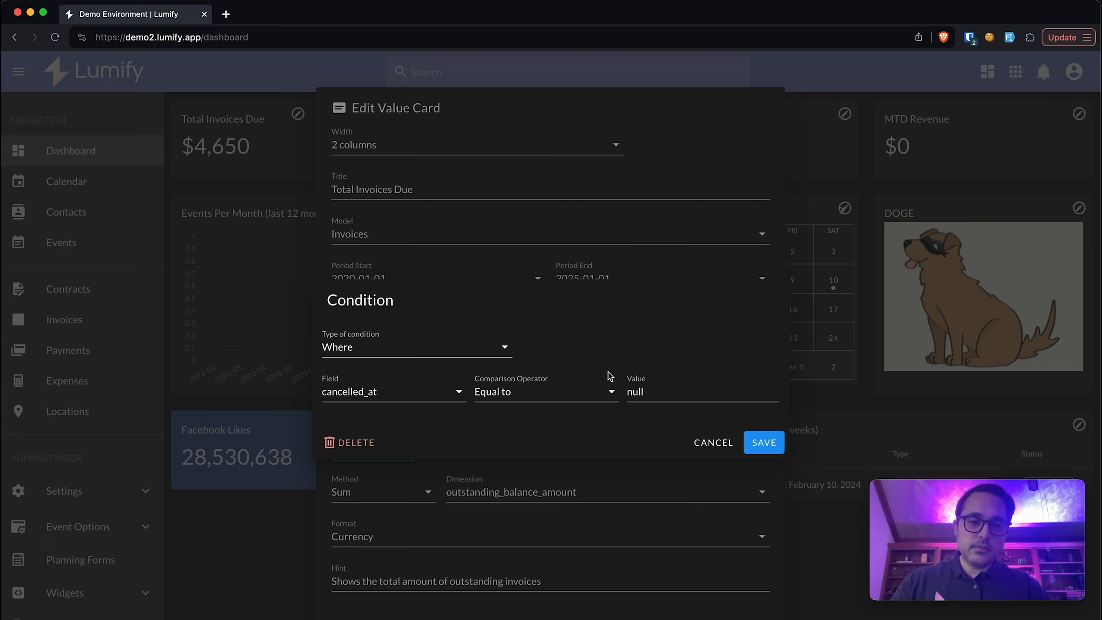
left_click(764, 443)
left_click(740, 381)
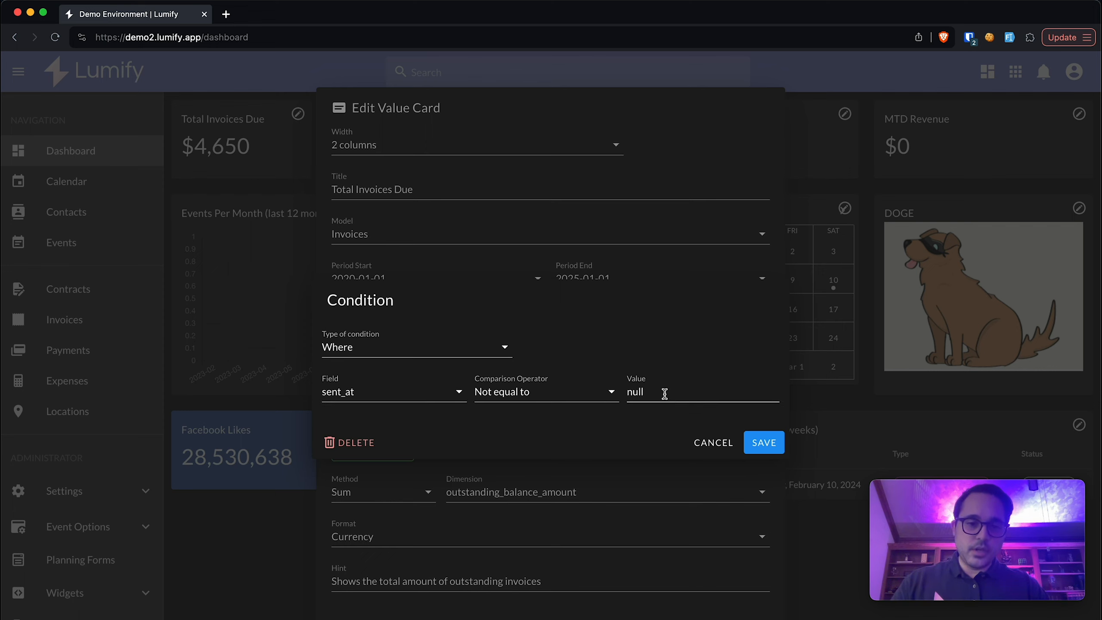
left_click(764, 443)
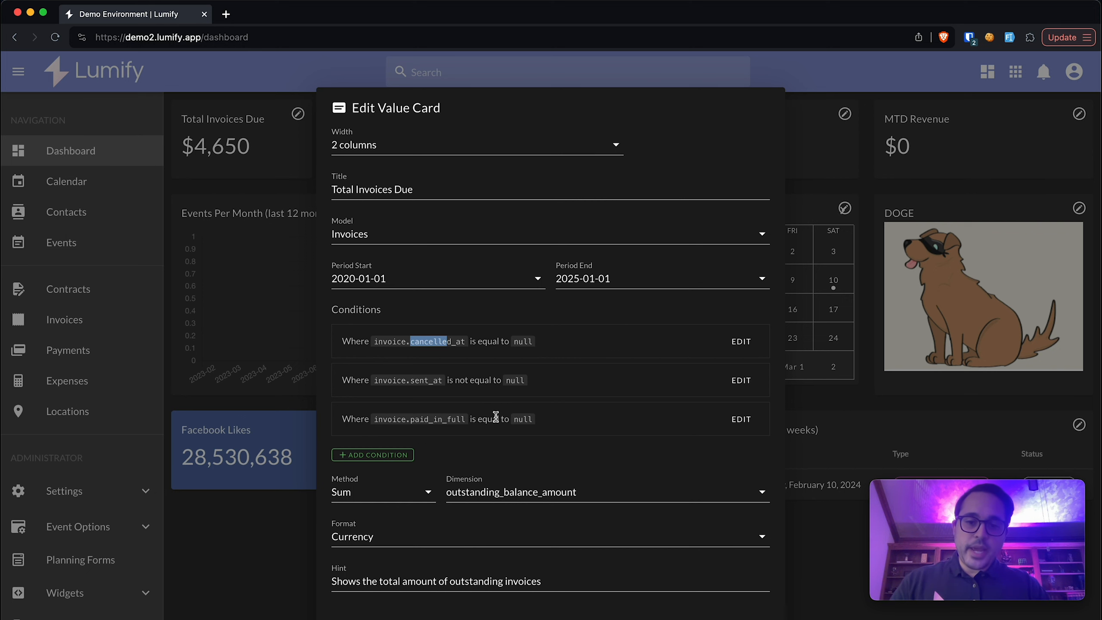
- Examine the fields available for the paid_in_full condition, cancel its editing, and check the model choices again
left_click(742, 419)
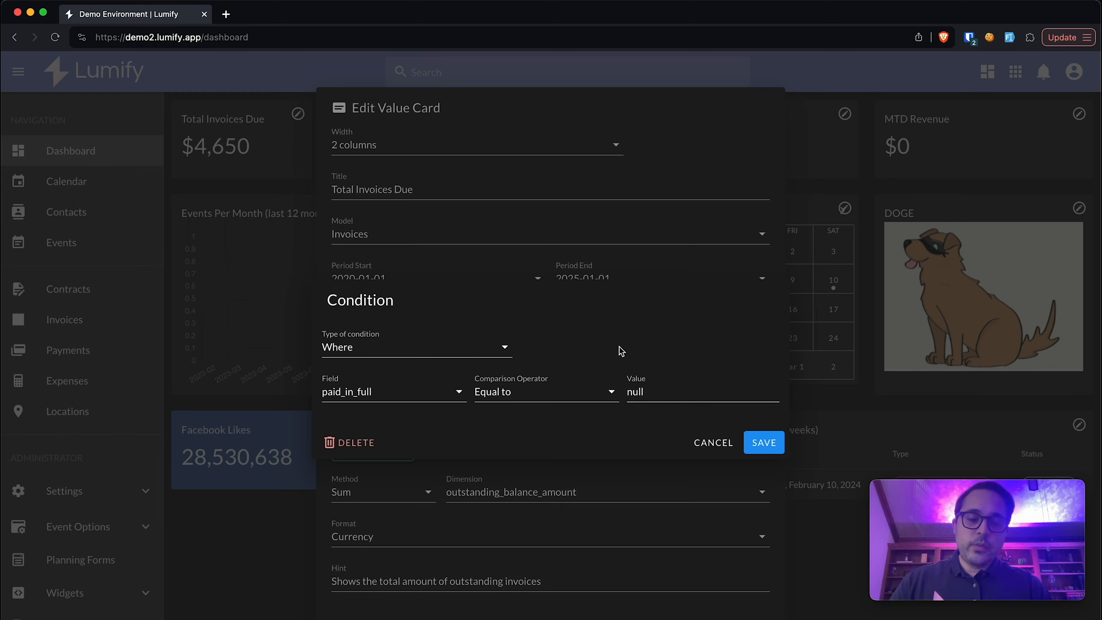
left_click(373, 392)
scroll(401, 472, "down", 10)
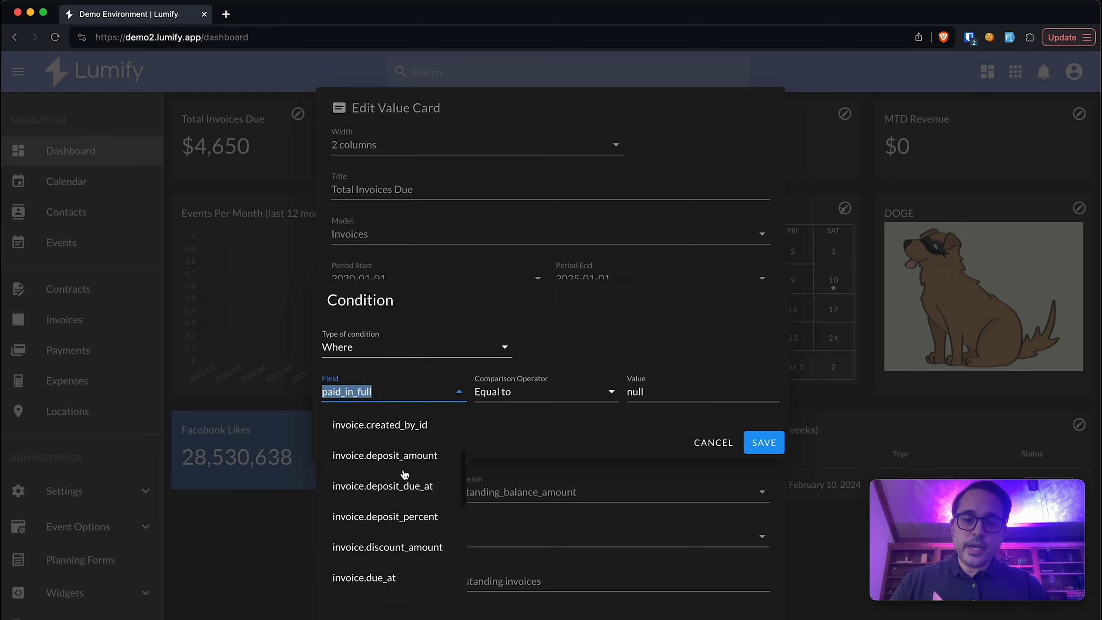
scroll(404, 474, "down", 5)
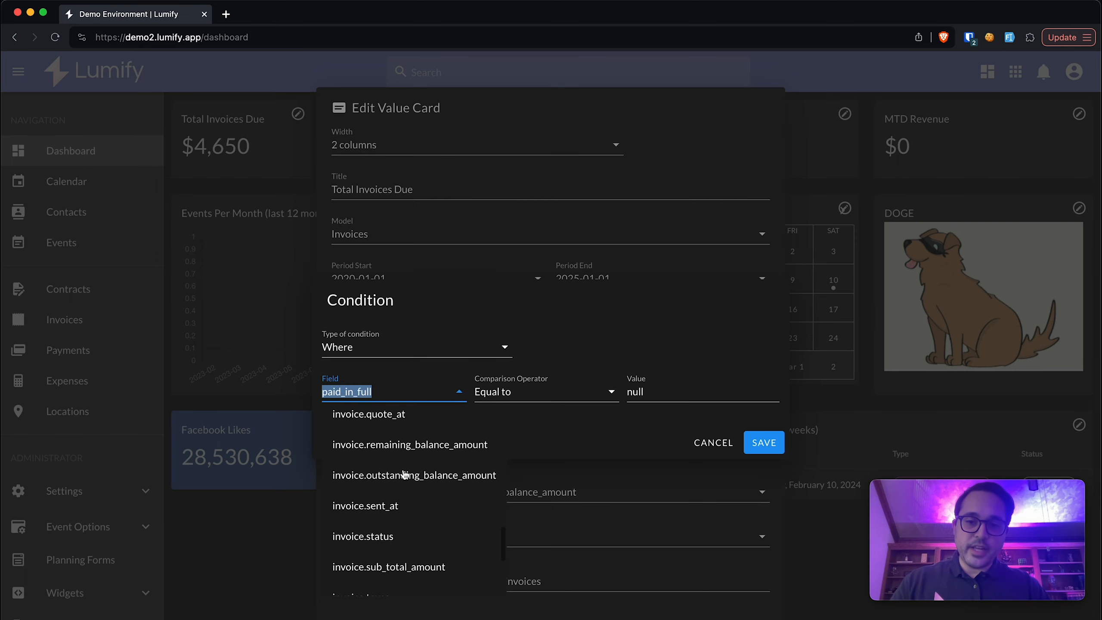
left_click(713, 443)
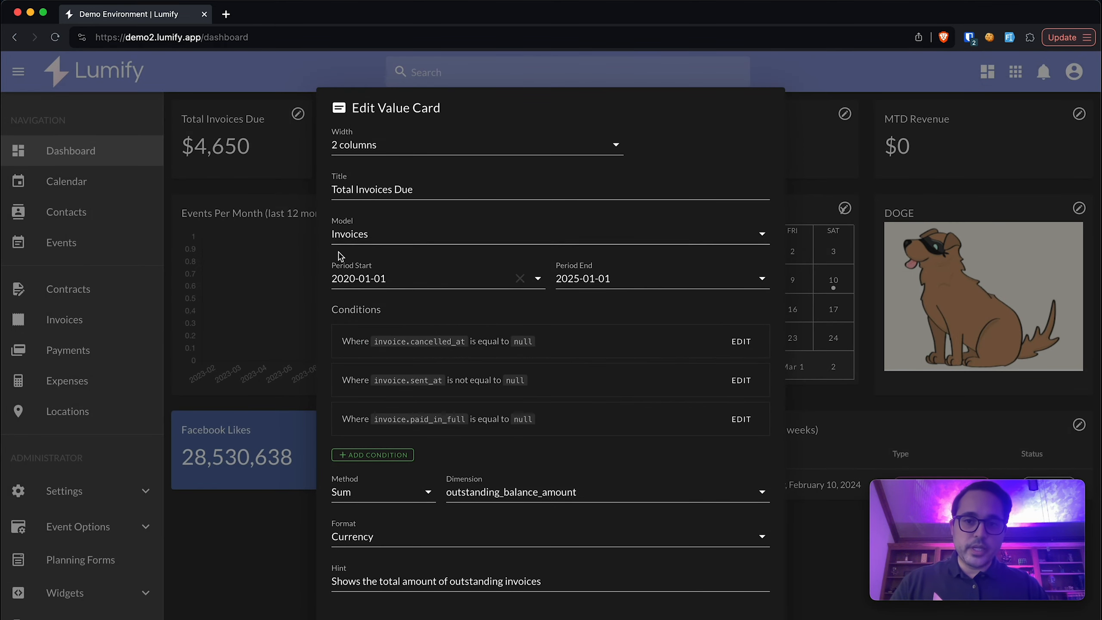
left_click(363, 237)
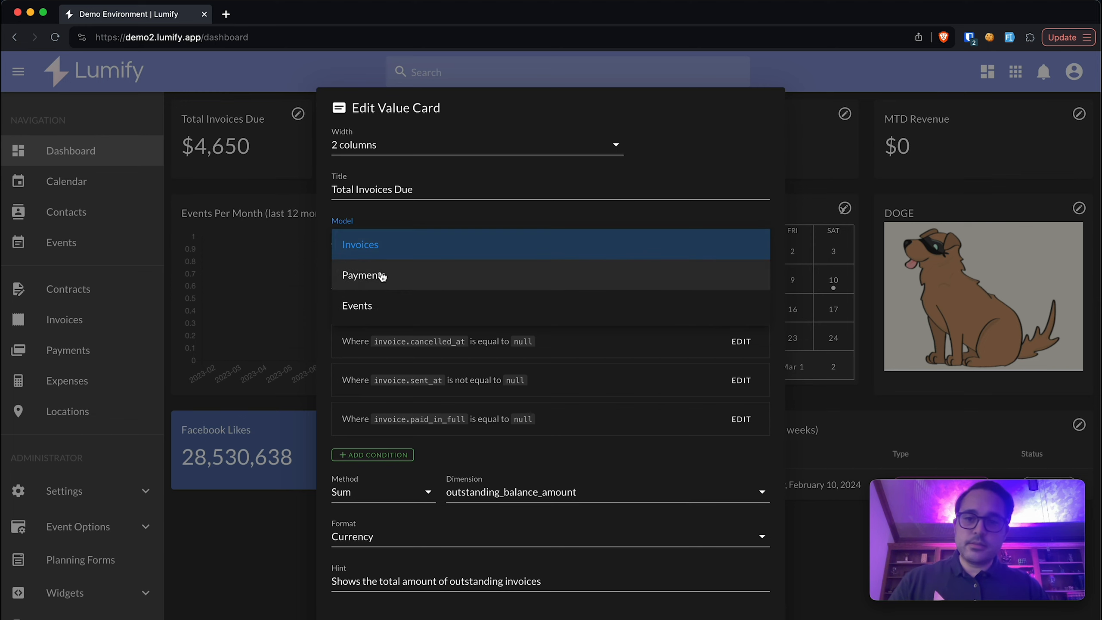
left_click(397, 376)
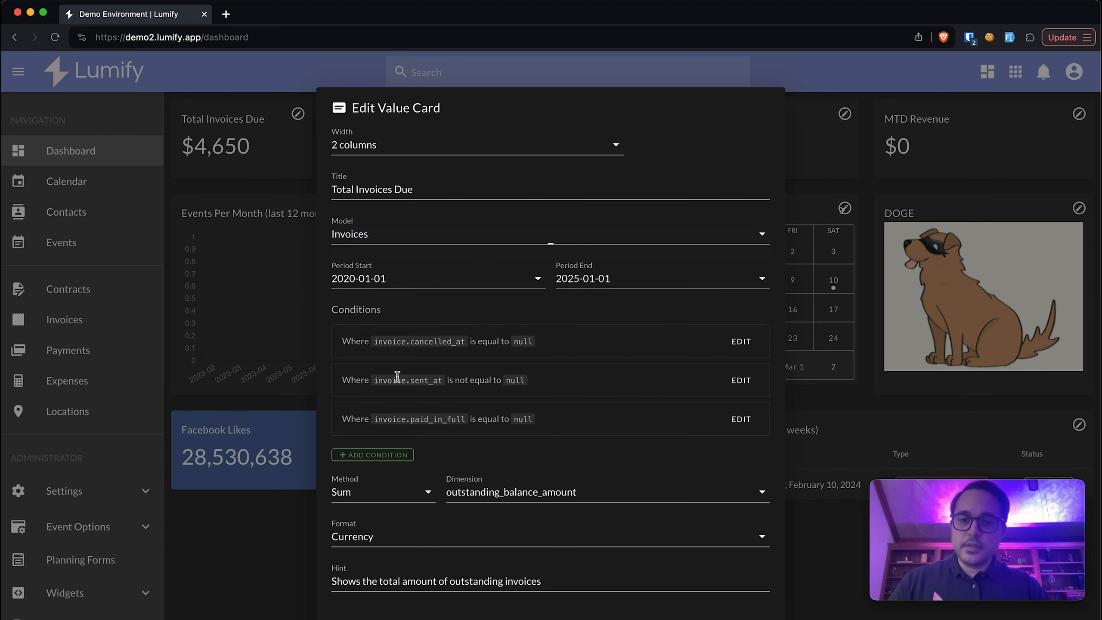
- Examine the invoice fields available for the cancelled_at condition of the Total Invoices Due card, and cancel its editing
left_click(746, 348)
left_click(418, 391)
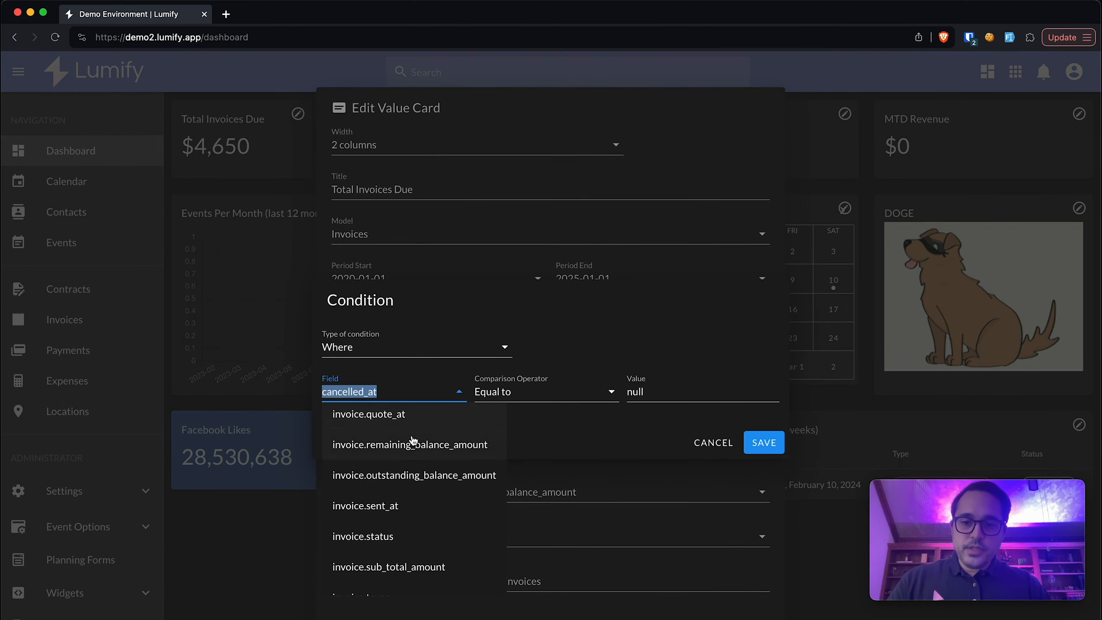
scroll(412, 448, "down", 3)
scroll(415, 456, "down", 2)
scroll(417, 454, "up", 10)
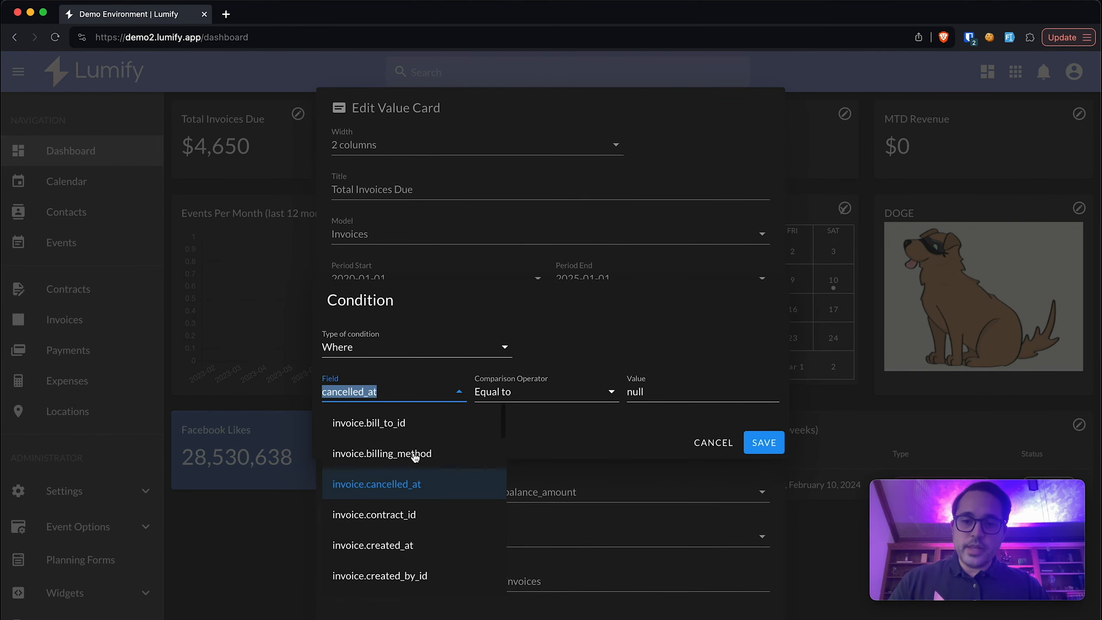
scroll(437, 526, "down", 4)
left_click(711, 443)
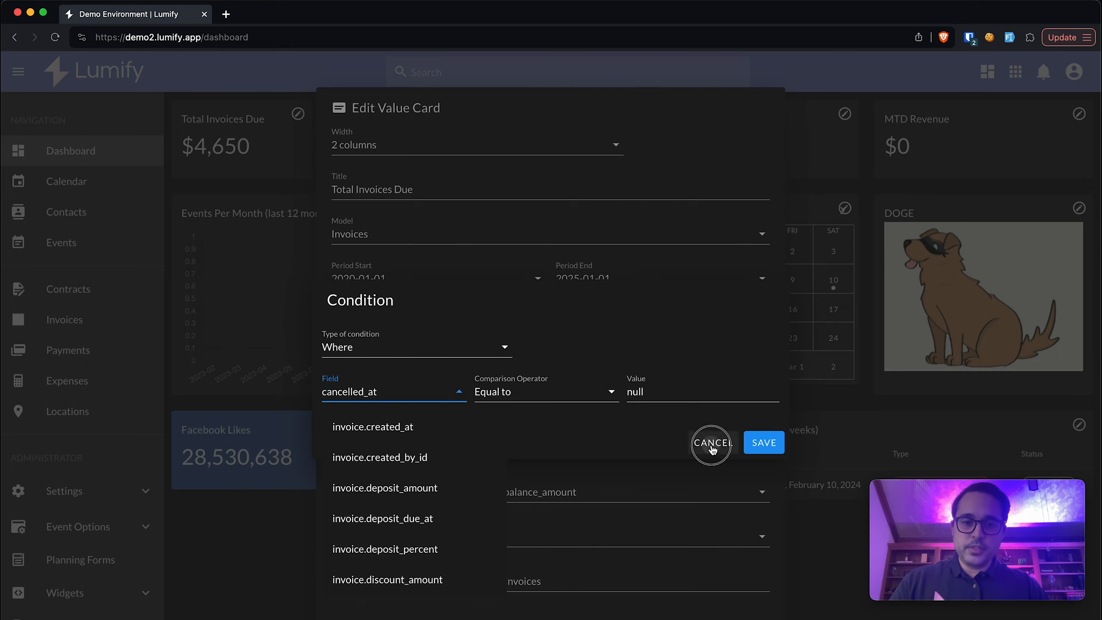
- Start a new condition of type Where on the Total Invoices Due card and choose due_at as its field
left_click(397, 455)
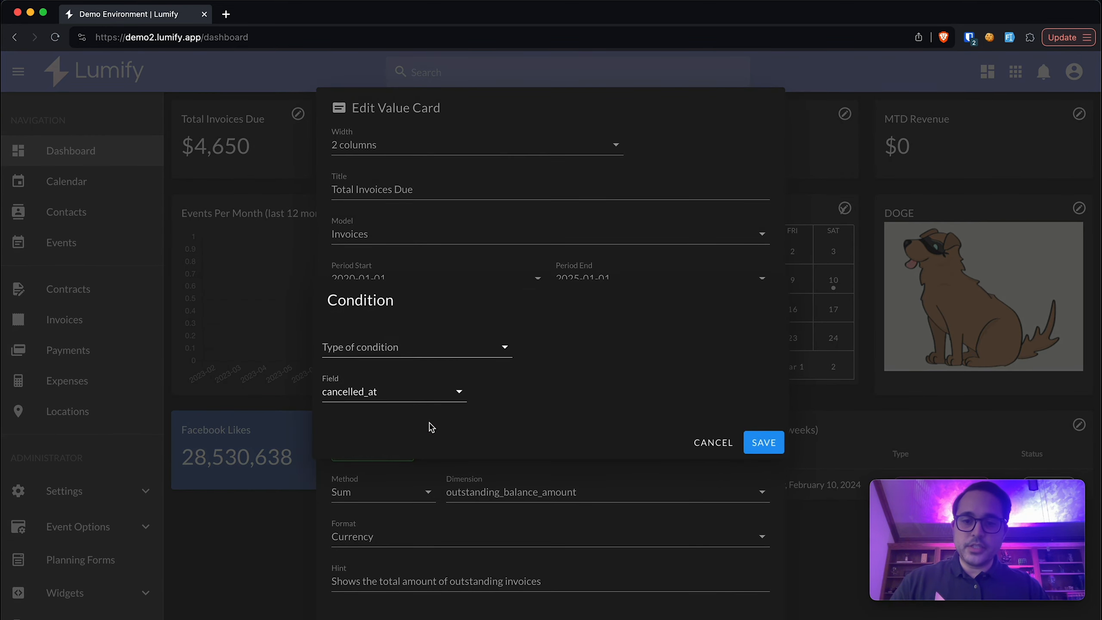
left_click(436, 353)
left_click(412, 365)
left_click(414, 391)
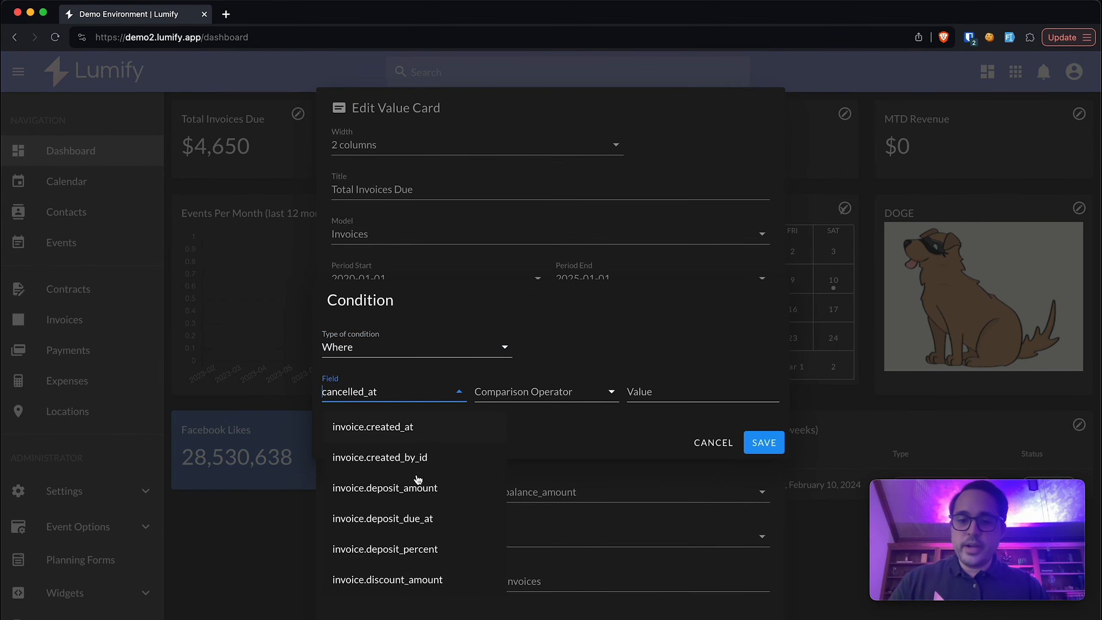
scroll(418, 478, "down", 3)
scroll(418, 479, "down", 1)
scroll(418, 478, "up", 3)
scroll(418, 479, "down", 5)
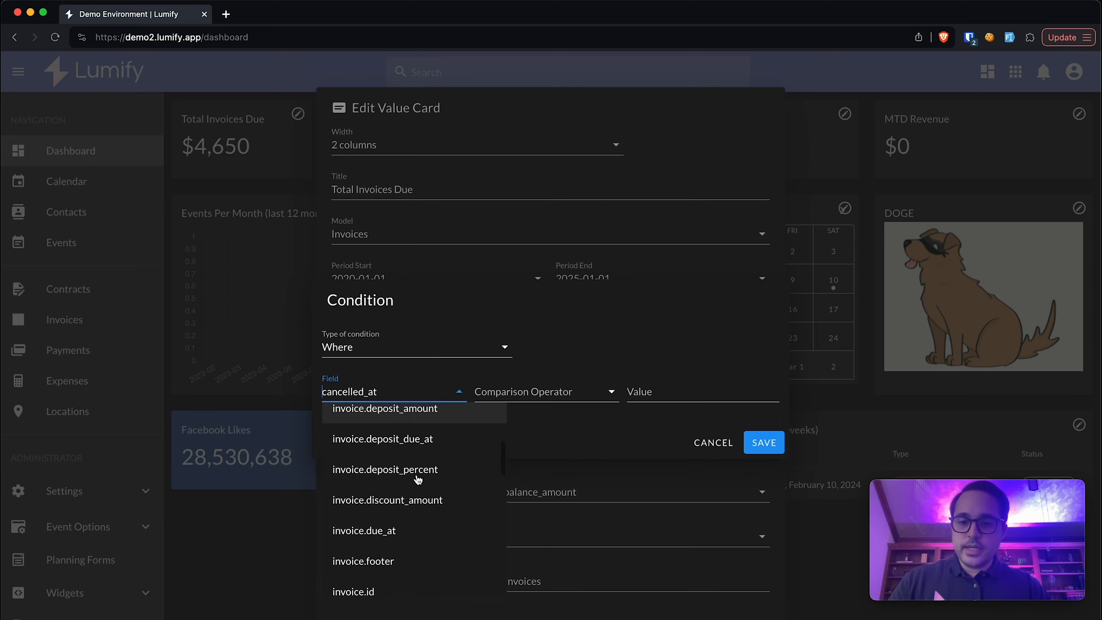
scroll(418, 478, "up", 3)
left_click(441, 427)
- Set the due_at condition's comparison to Greater than with the value [today], and save the condition
left_click(510, 391)
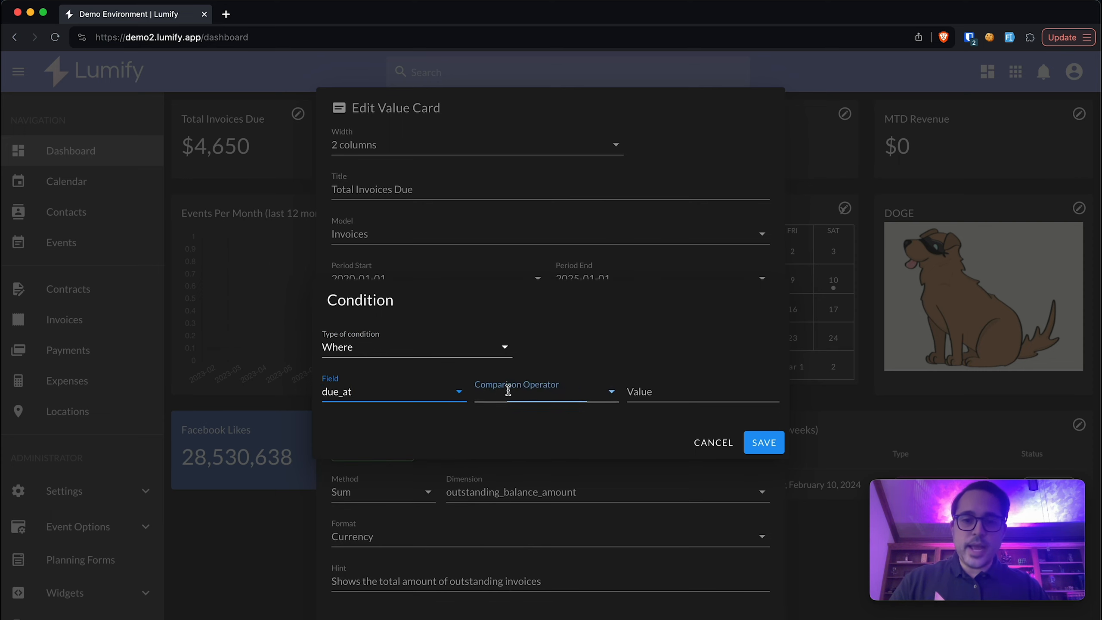
left_click(516, 524)
left_click(679, 391)
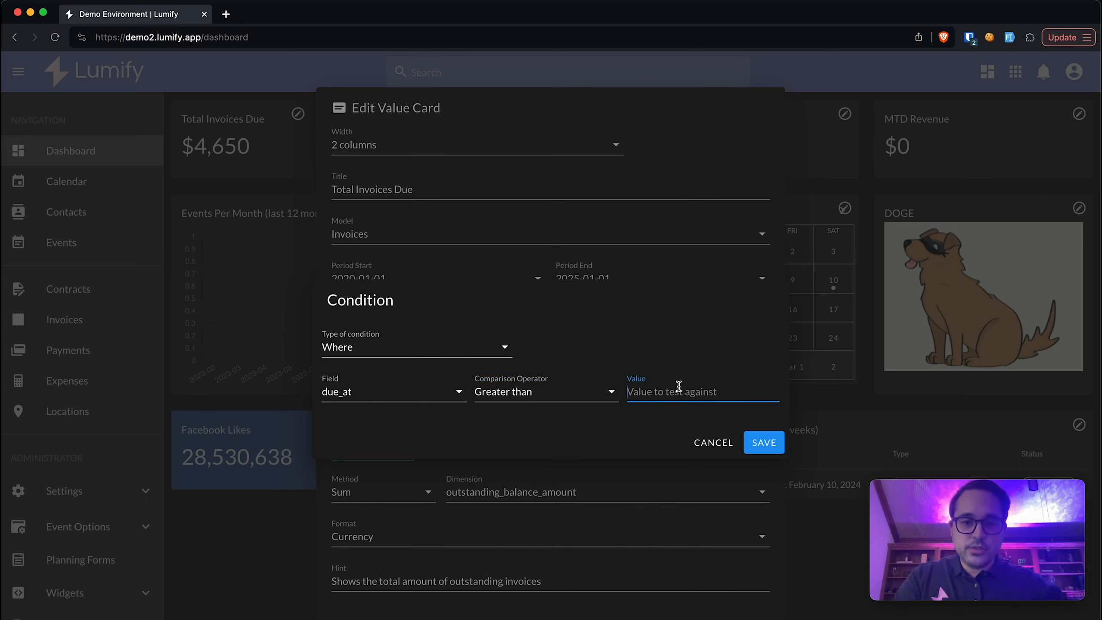
type("[]")
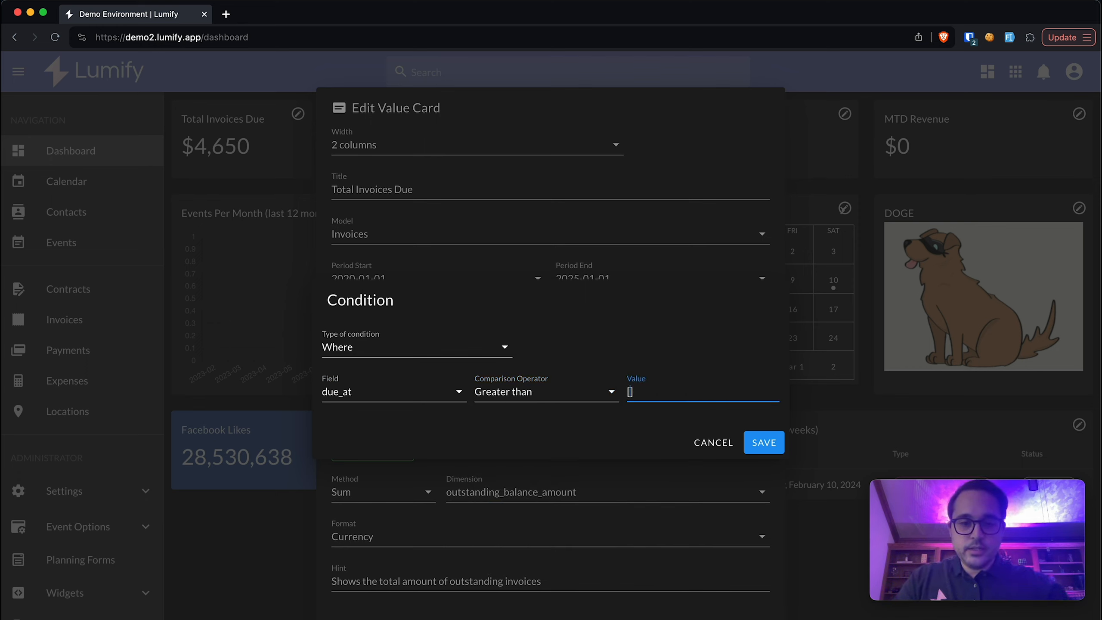
type("today")
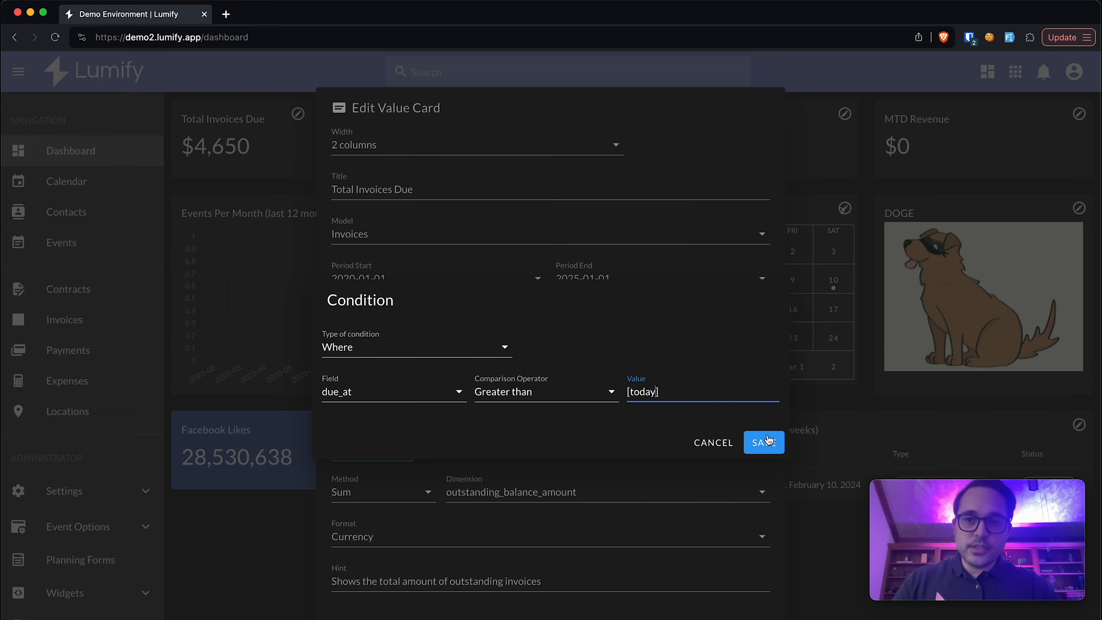
left_click(764, 442)
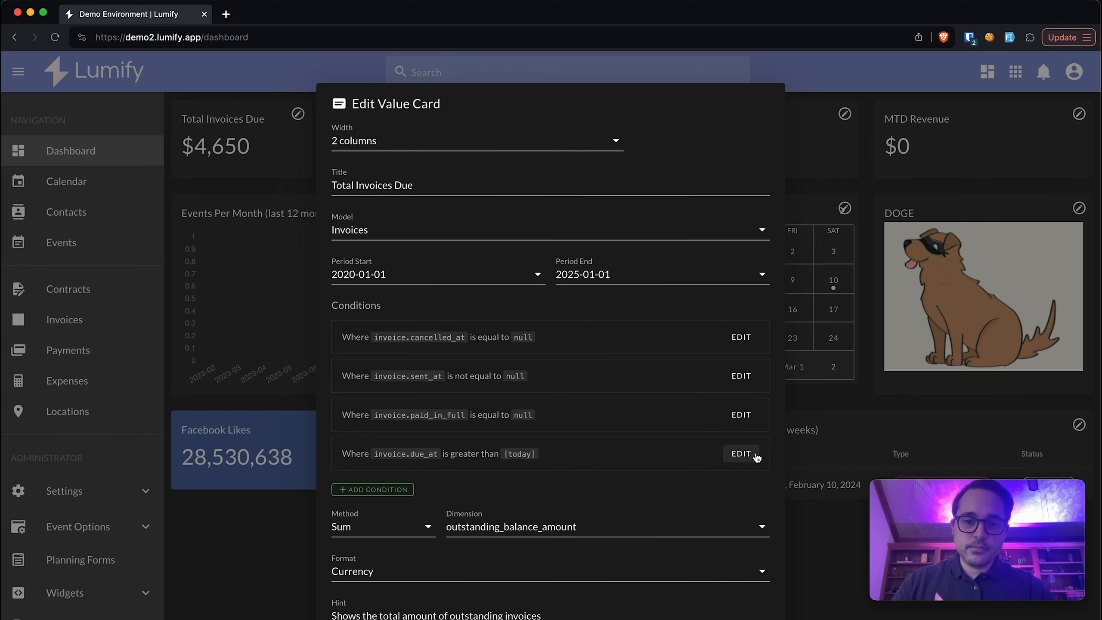
- Delete the due_at condition from the Total Invoices Due card
left_click(755, 456)
left_click(365, 444)
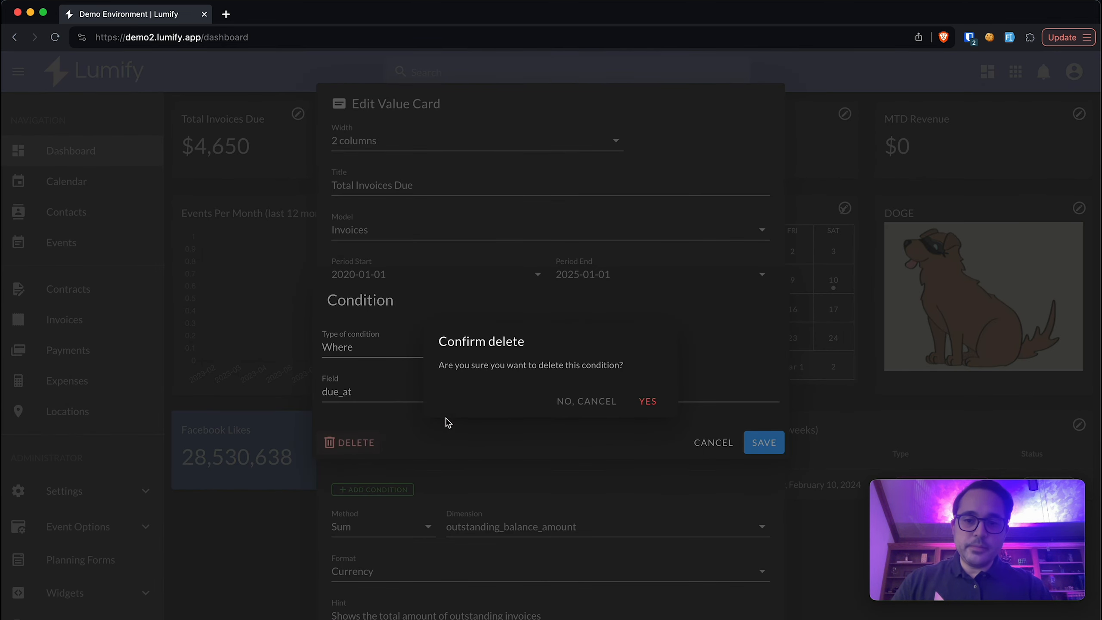
left_click(647, 401)
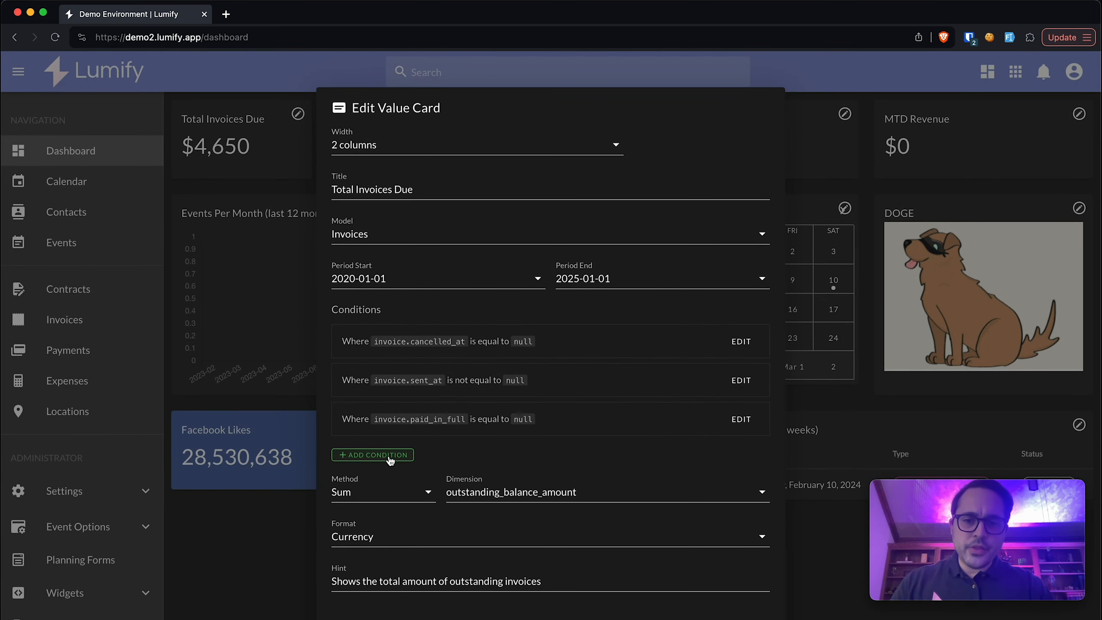
- Start another condition of type Where Date and examine the fields it can compare
left_click(388, 456)
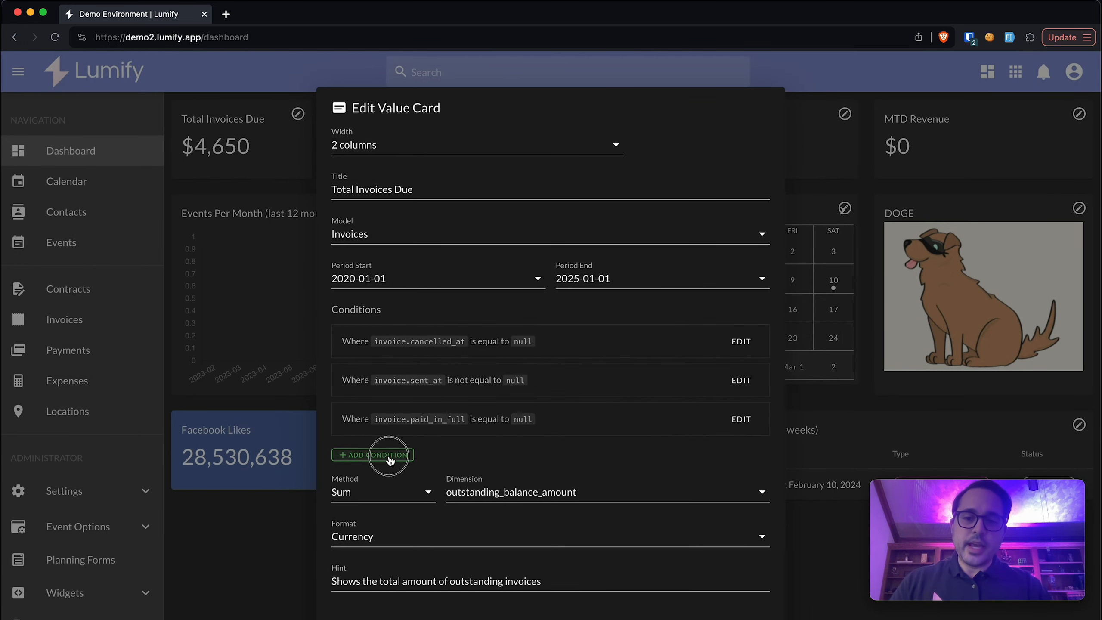
left_click(391, 354)
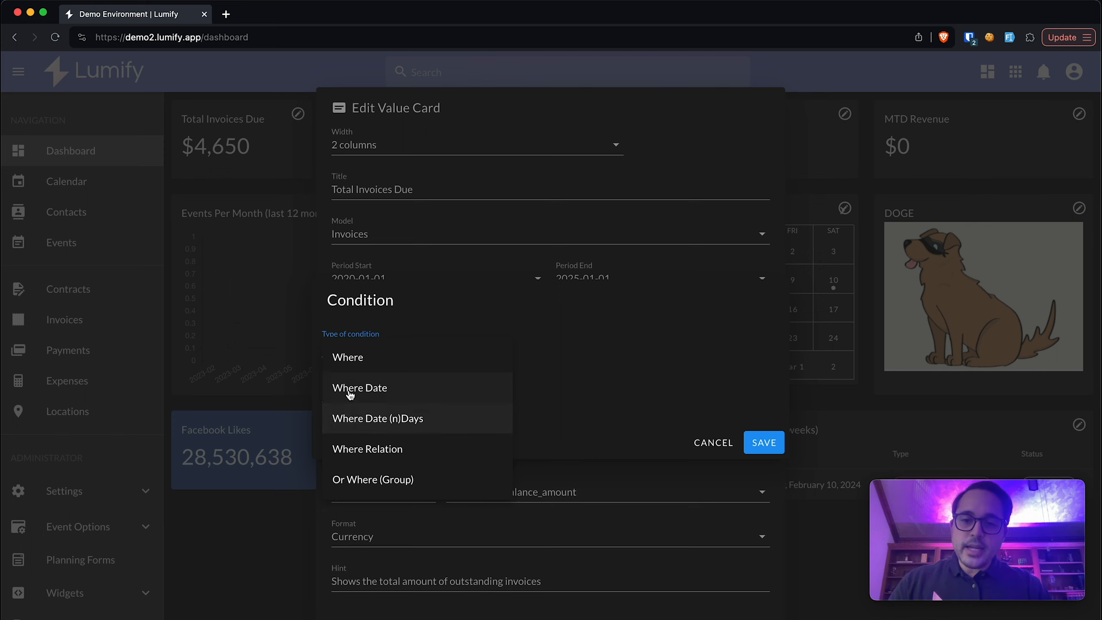
left_click(386, 391)
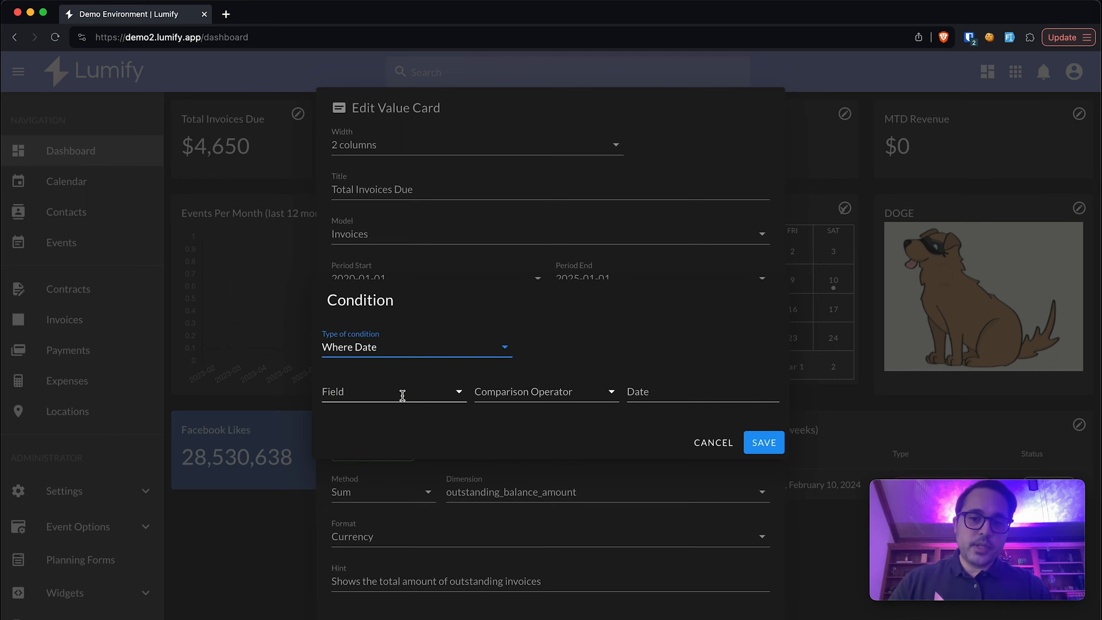
left_click(403, 396)
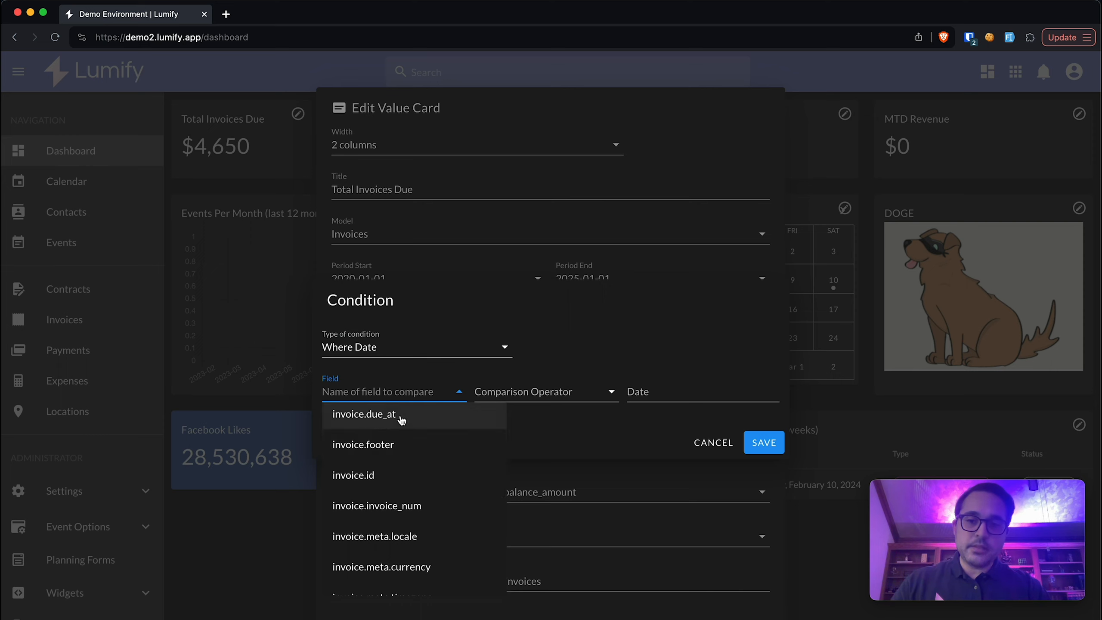
- Try a Where Date (n)Days condition with due_at Greater than 2 days away, and discard it by closing the card's settings
left_click(383, 347)
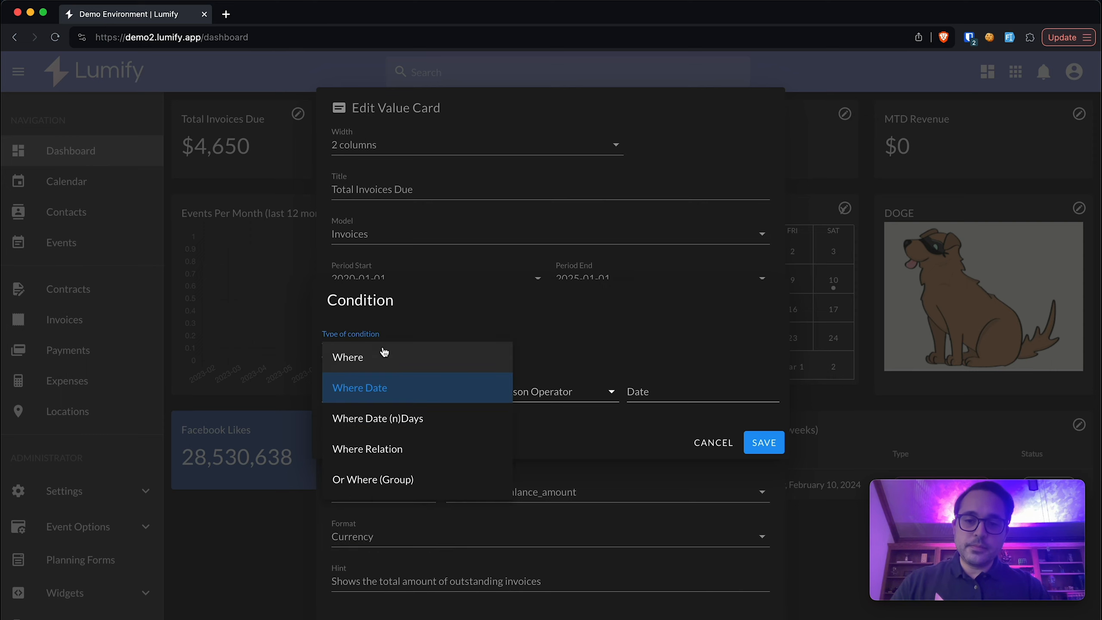
left_click(397, 429)
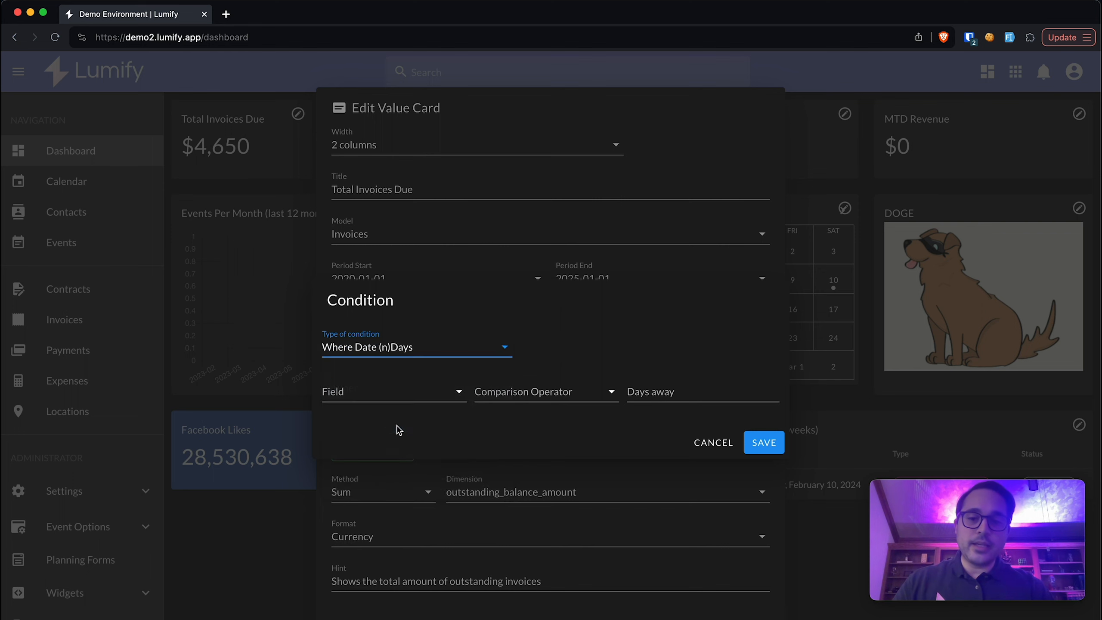
left_click(372, 393)
scroll(380, 467, "up", 1)
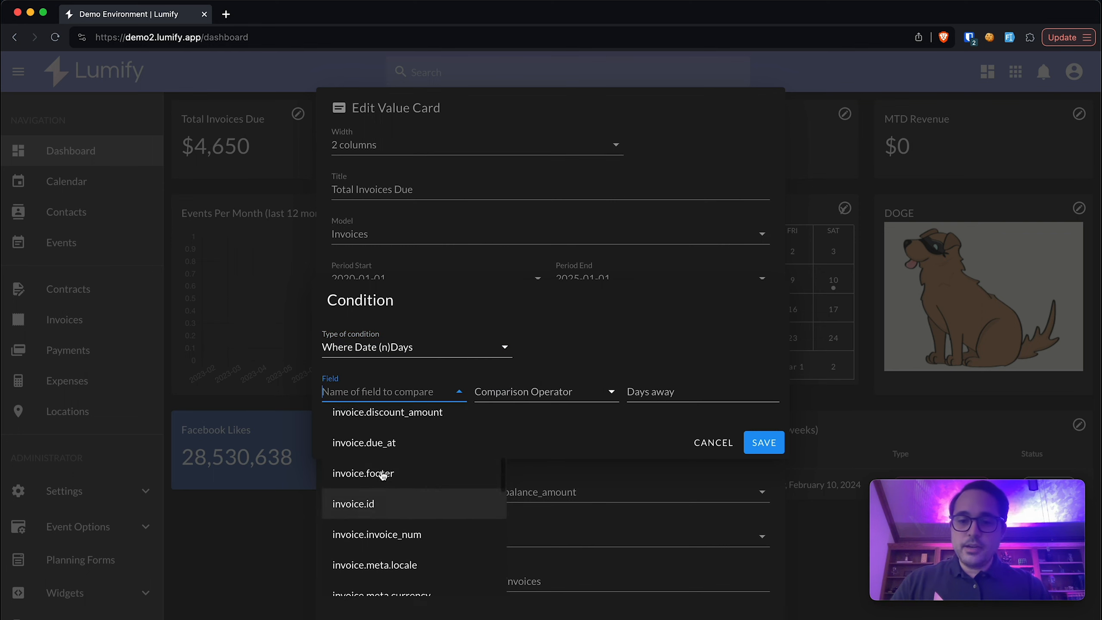
left_click(374, 446)
left_click(526, 395)
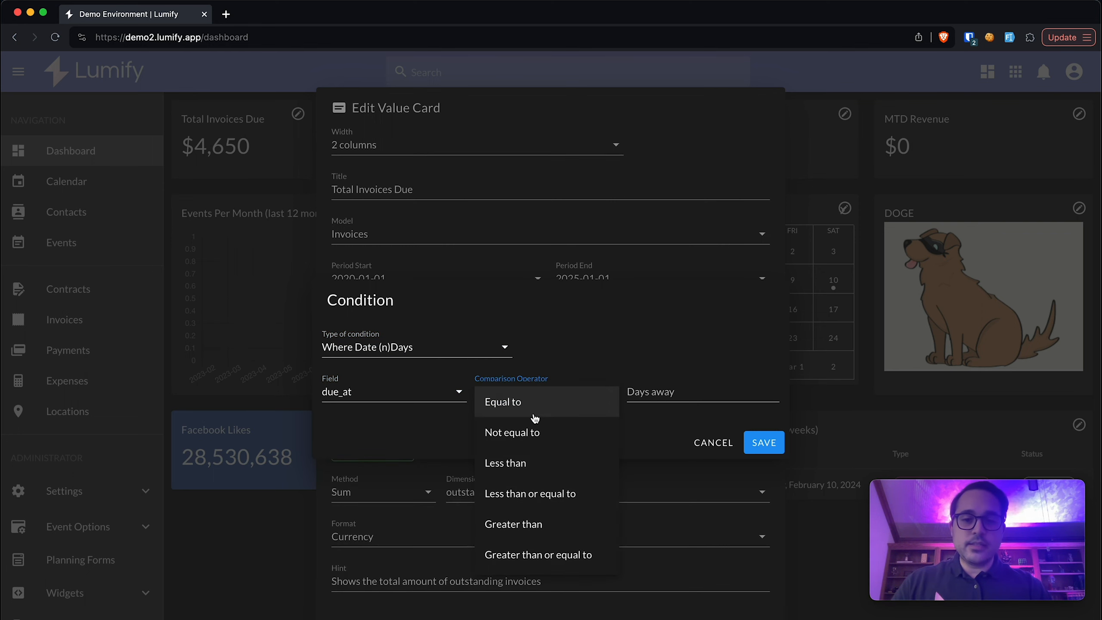
left_click(528, 521)
left_click(677, 394)
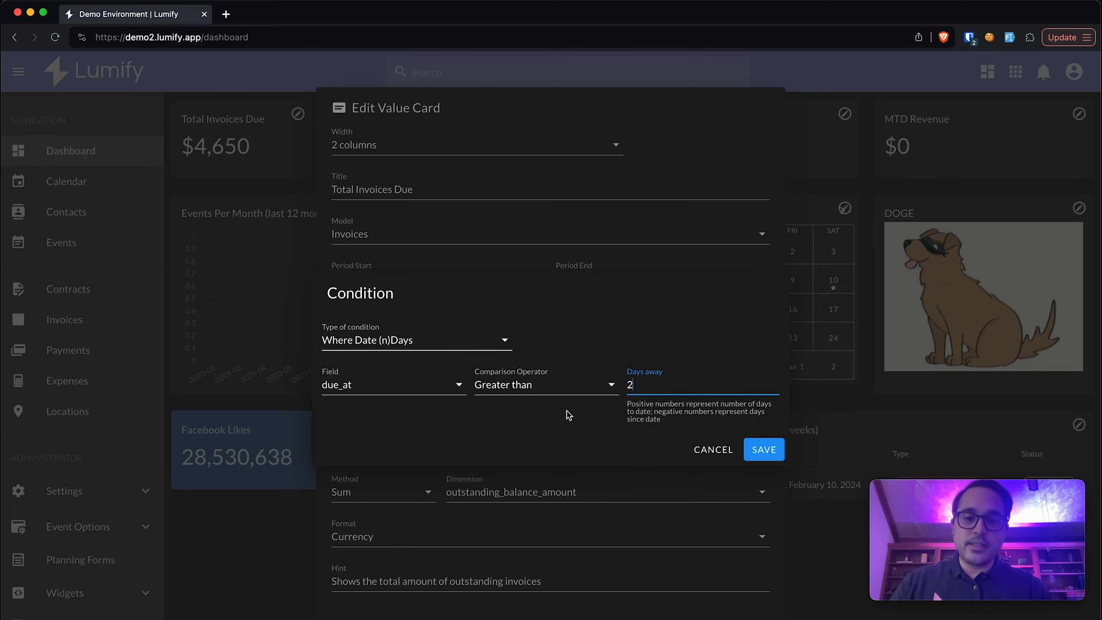
left_click(687, 600)
left_click(709, 617)
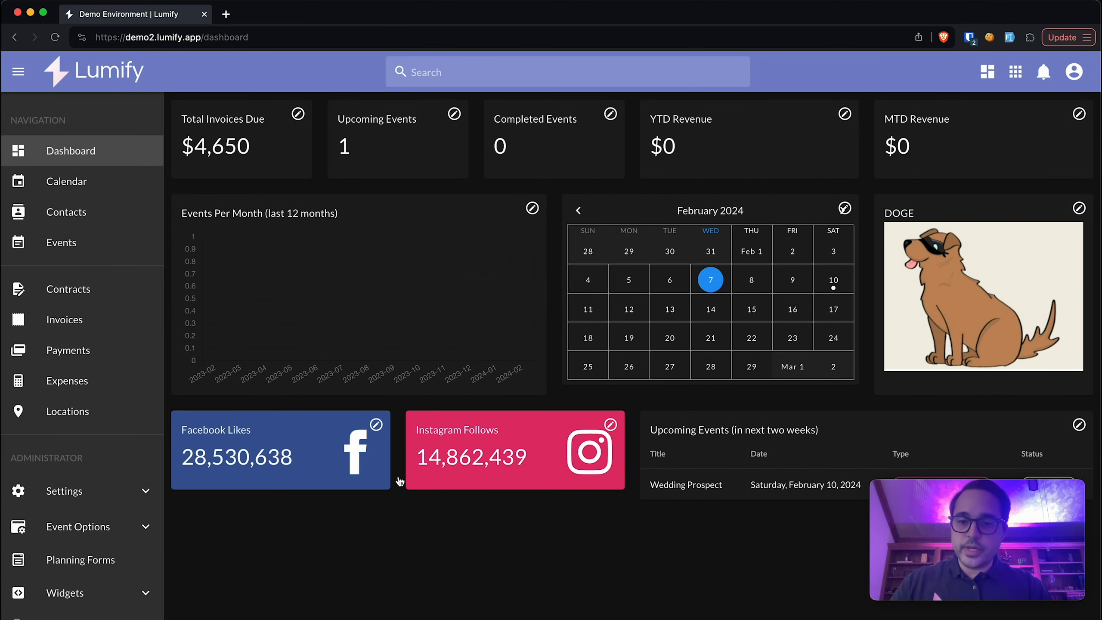
- Examine the 14-day date condition of the Upcoming Events table card, and close its settings without changes
left_click(1079, 427)
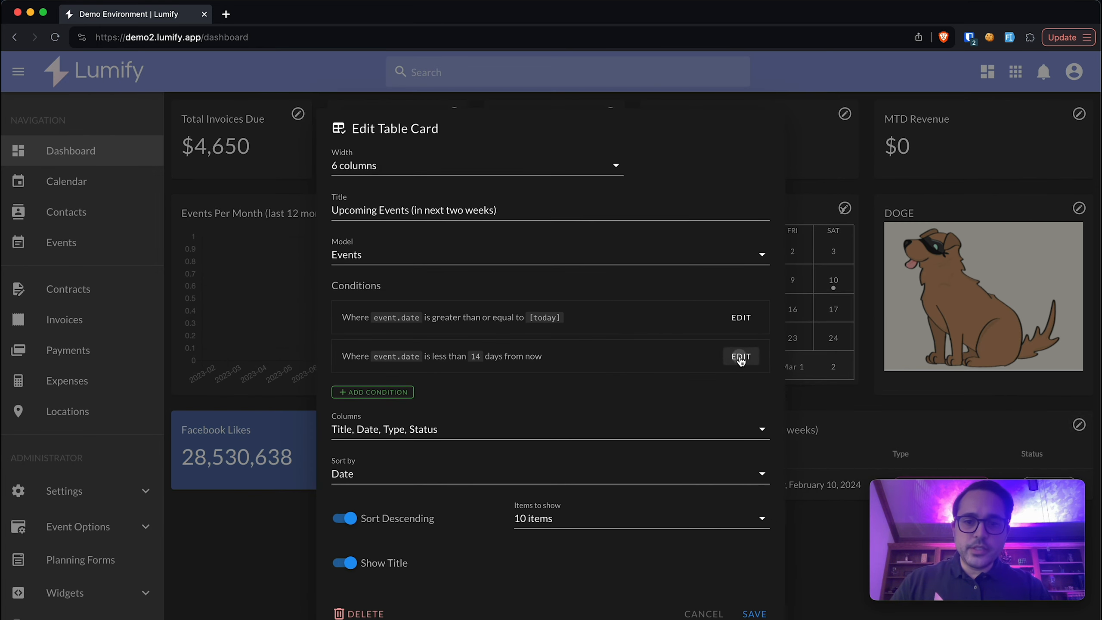
left_click(738, 355)
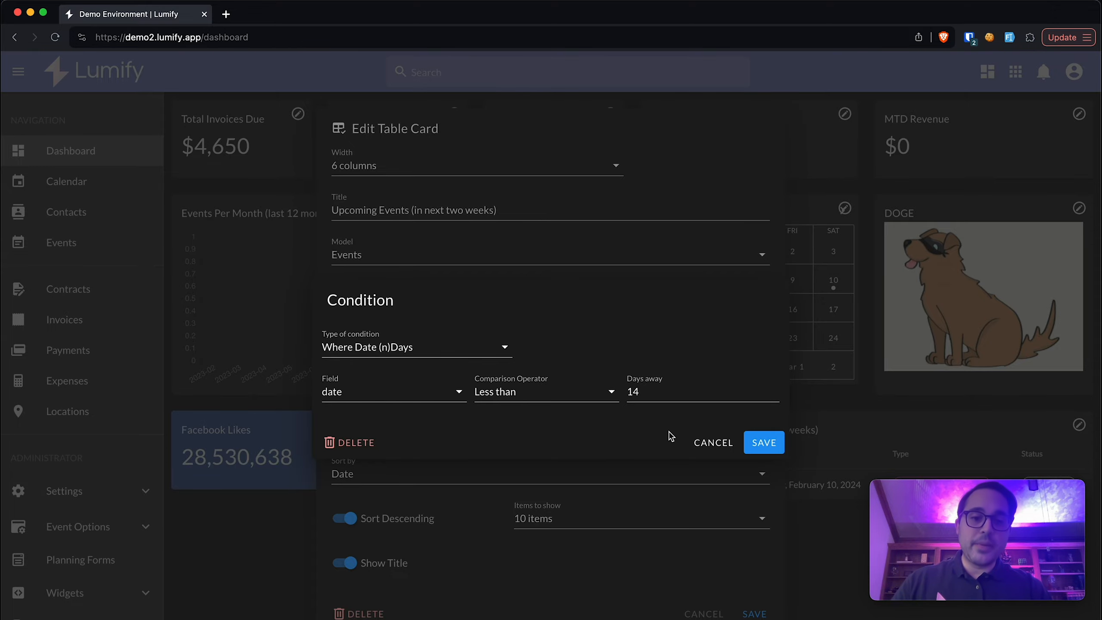
left_click(703, 444)
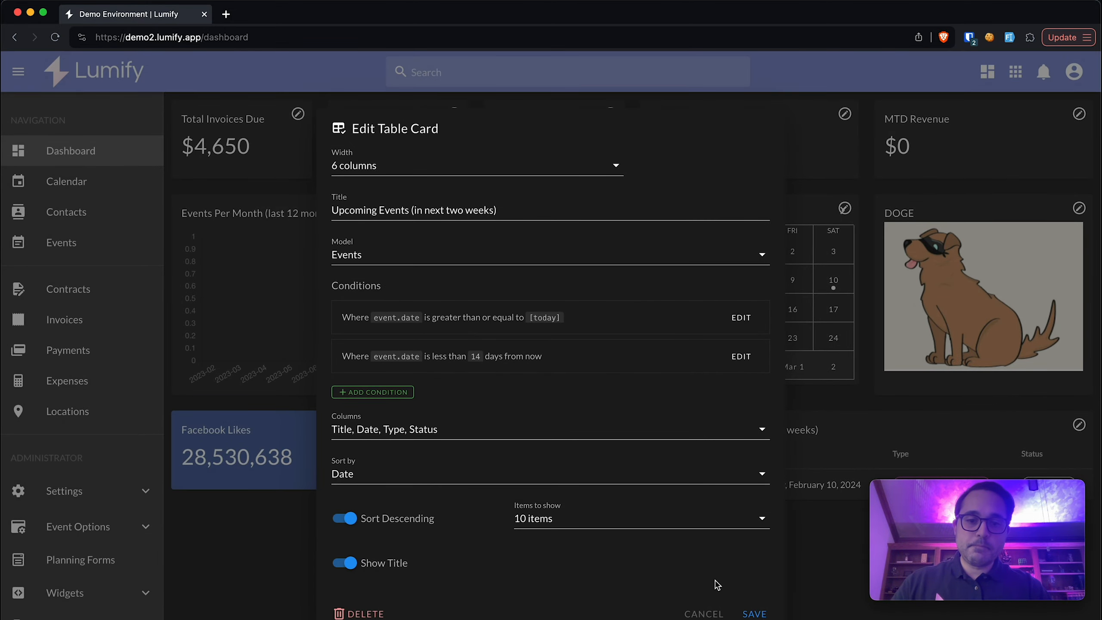
key("Escape")
- Reopen the Total Invoices Due card's settings, start a Where Relation condition, and dismiss it to check the card's model
left_click(298, 114)
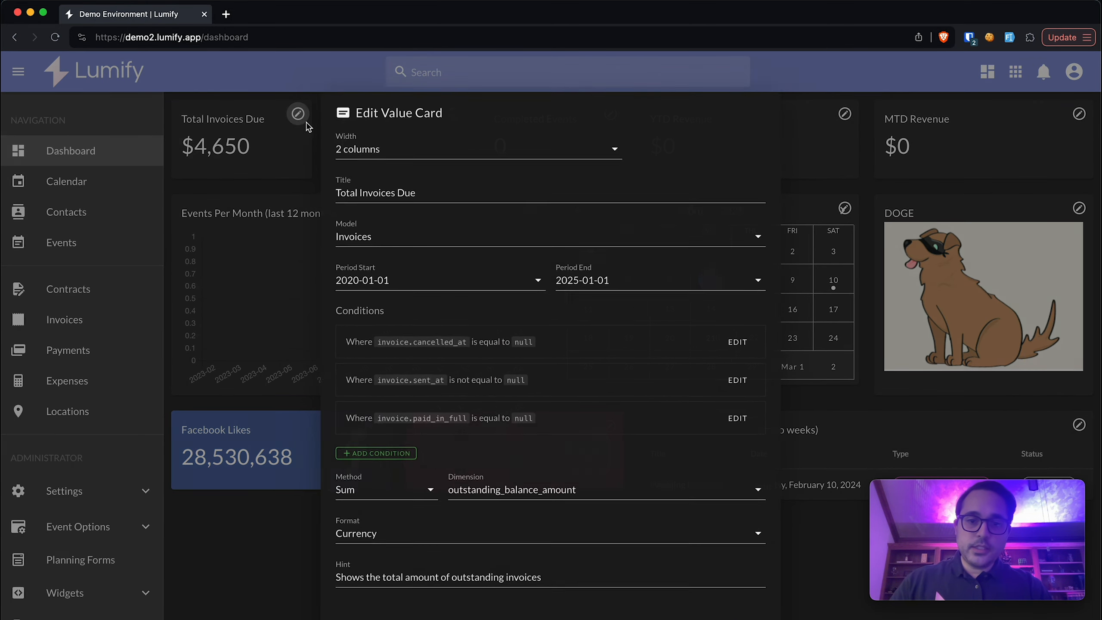
left_click(375, 456)
left_click(401, 340)
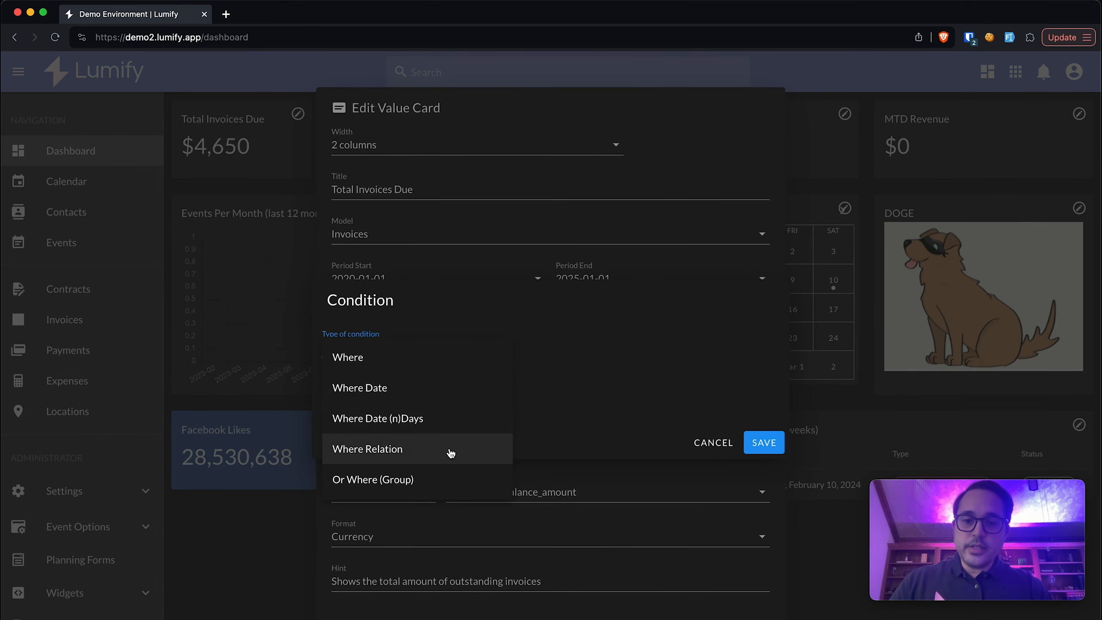
left_click(416, 450)
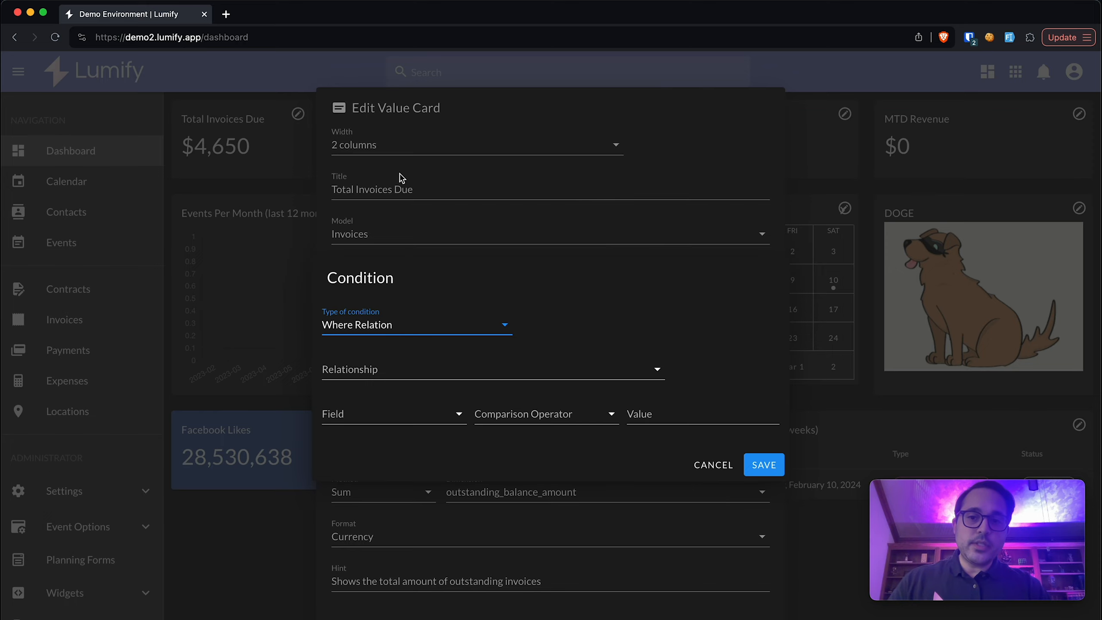
left_click(418, 229)
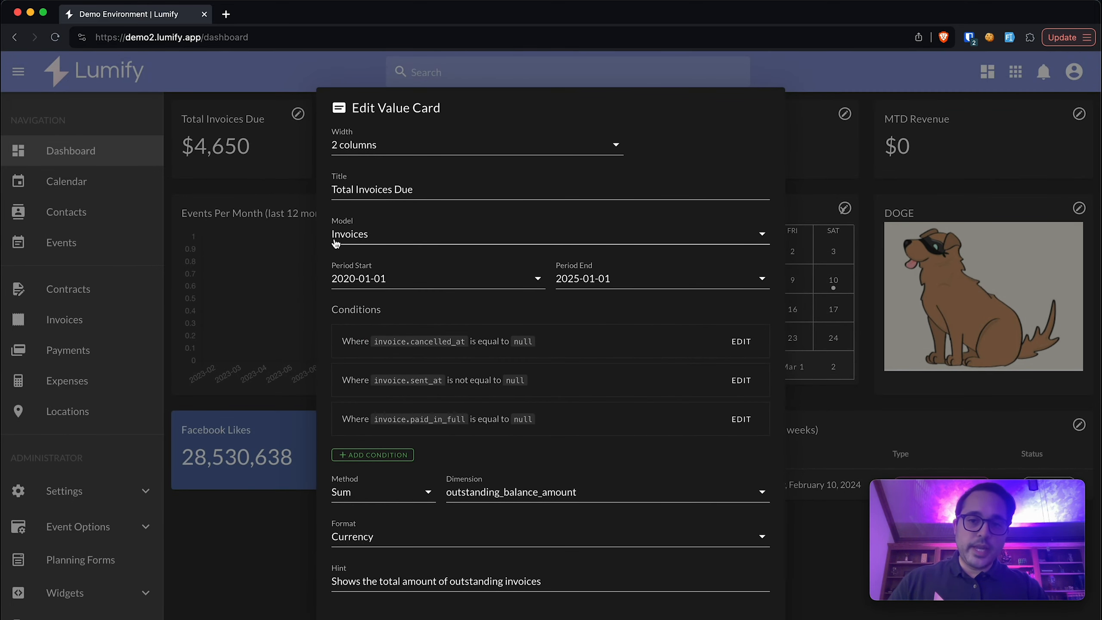
- Add a Where Relation condition on the events relationship to the Total Invoices Due card
left_click(393, 455)
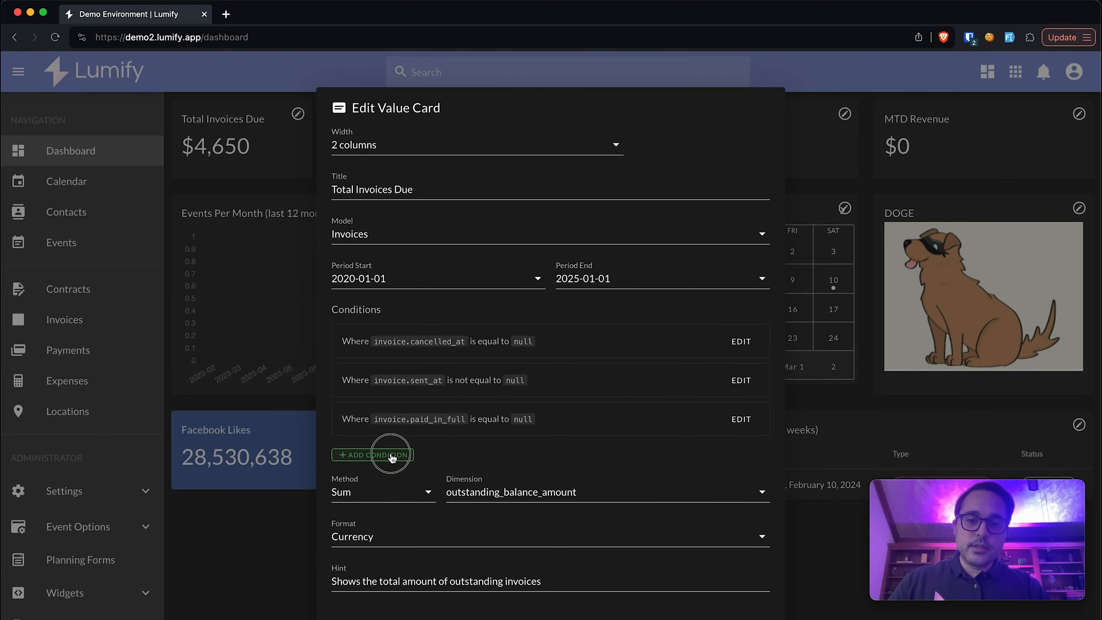
left_click(391, 348)
left_click(406, 450)
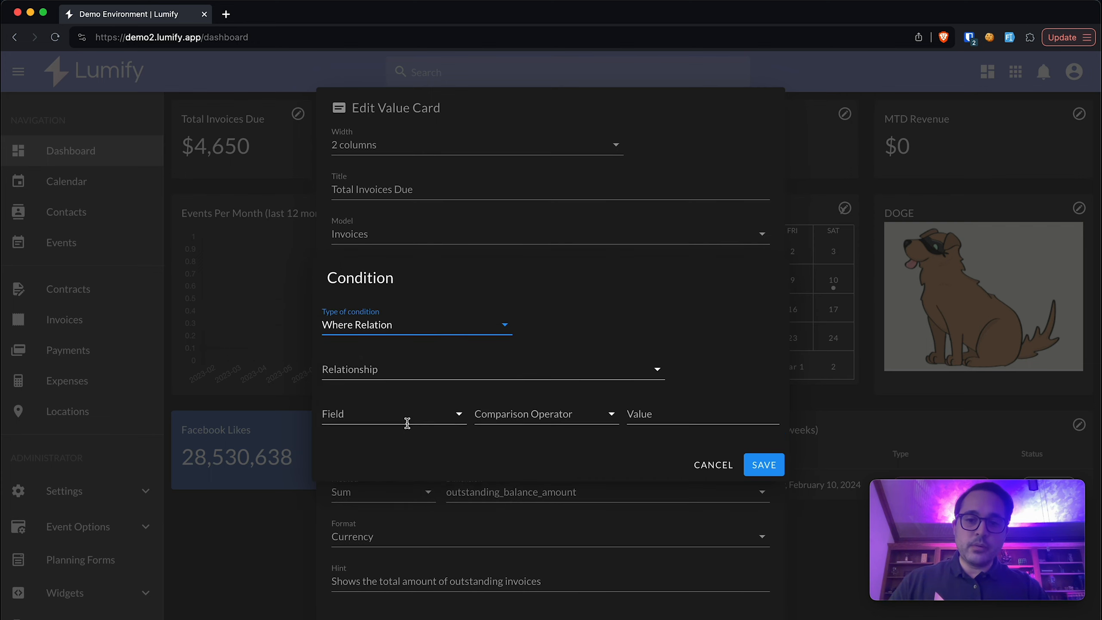
left_click(406, 375)
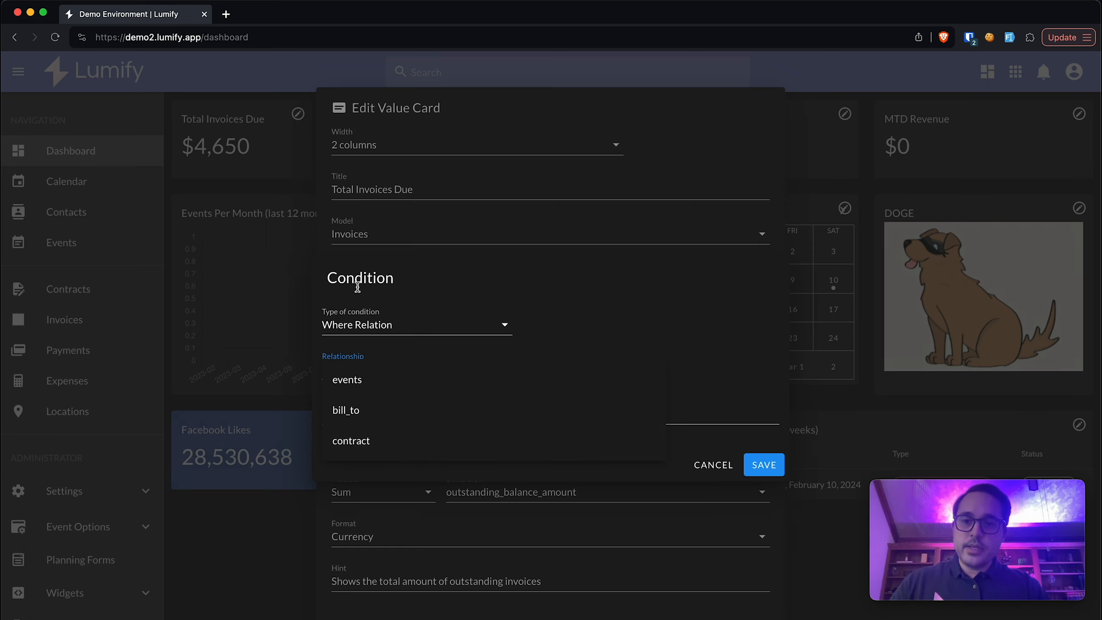
left_click(366, 376)
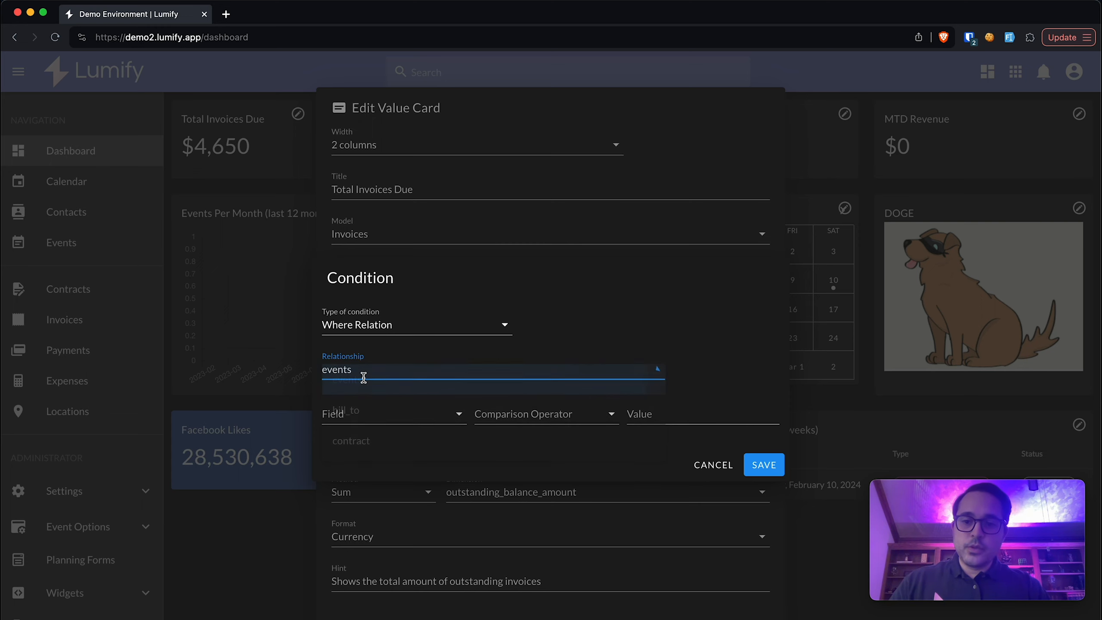
- Set the relation condition to date Greater than 2025-01-01, and save both the condition and the card
left_click(363, 415)
scroll(389, 510, "down", 5)
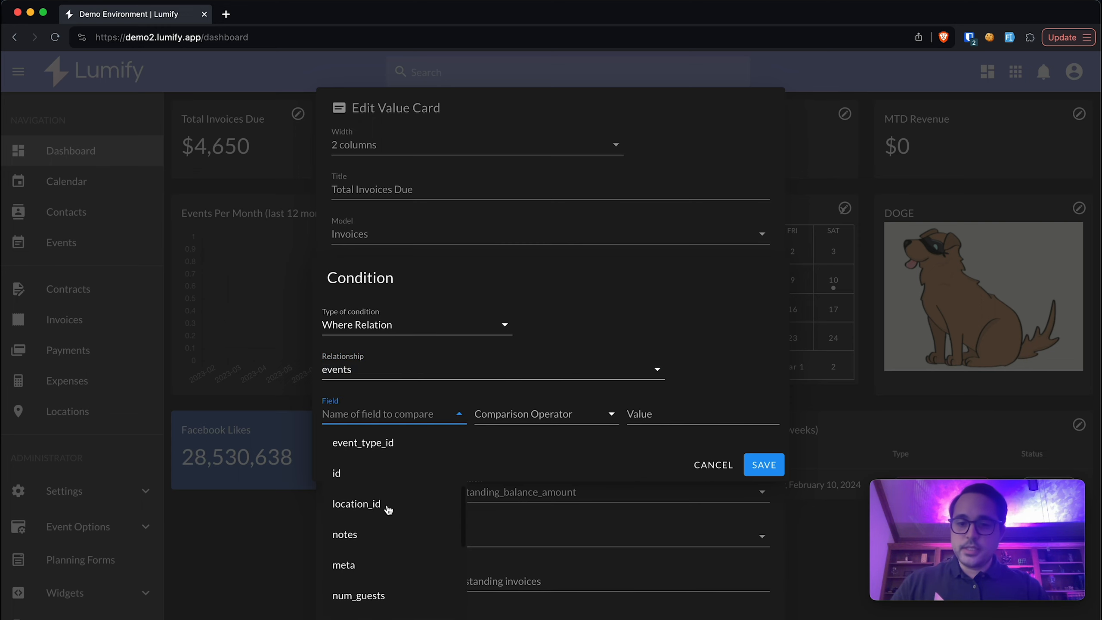
scroll(388, 510, "up", 3)
scroll(399, 517, "up", 1)
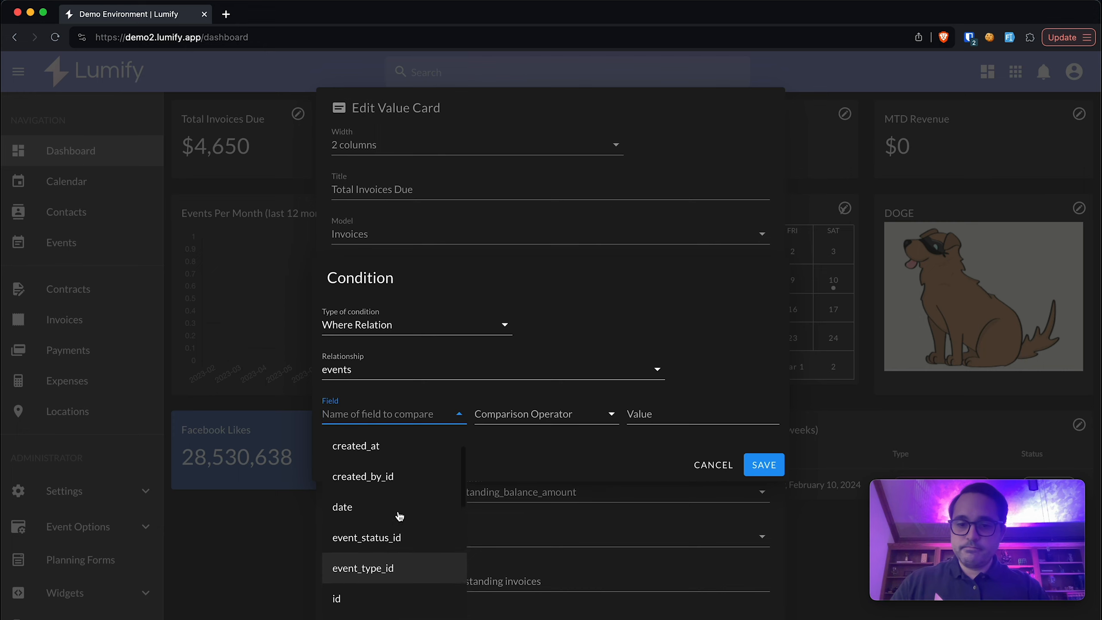
scroll(399, 517, "down", 1)
left_click(386, 476)
left_click(525, 416)
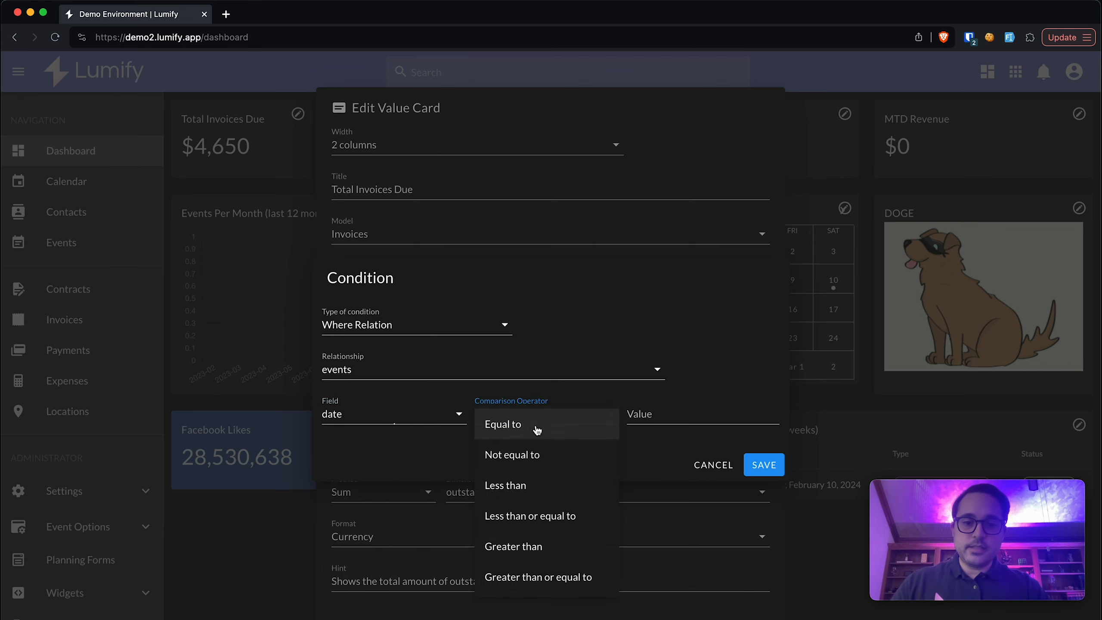
left_click(541, 547)
left_click(655, 412)
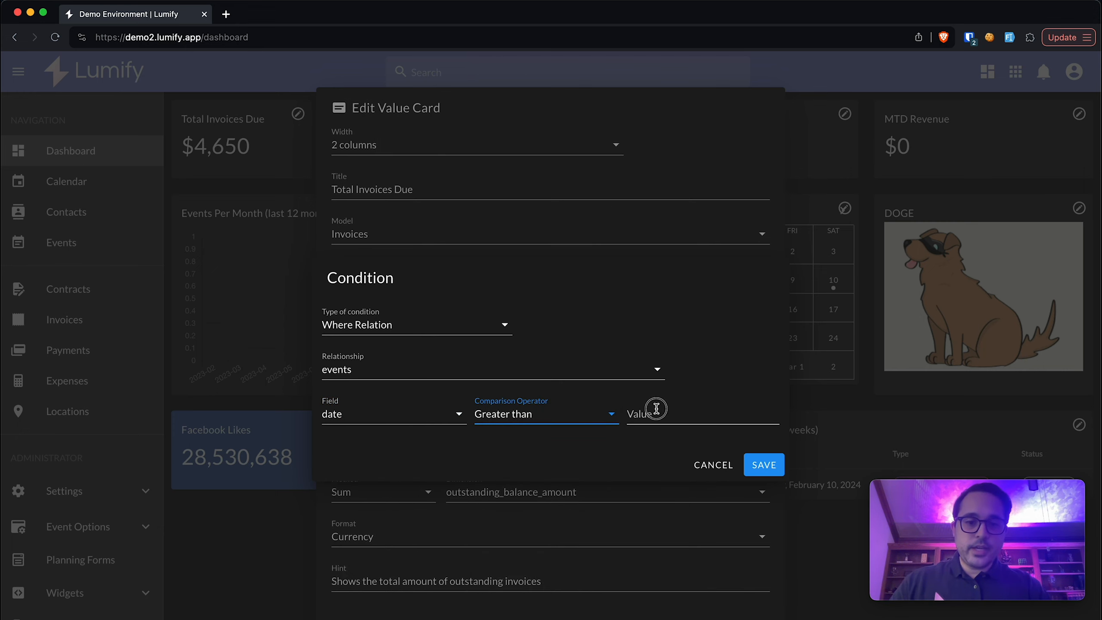
type("2025-01-01")
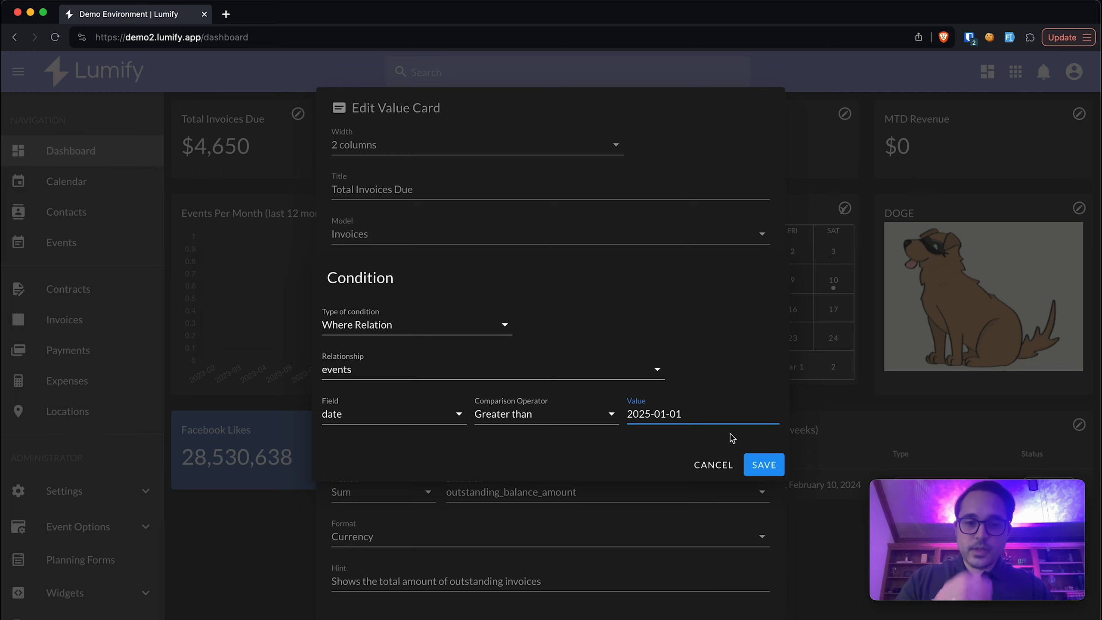
left_click(755, 464)
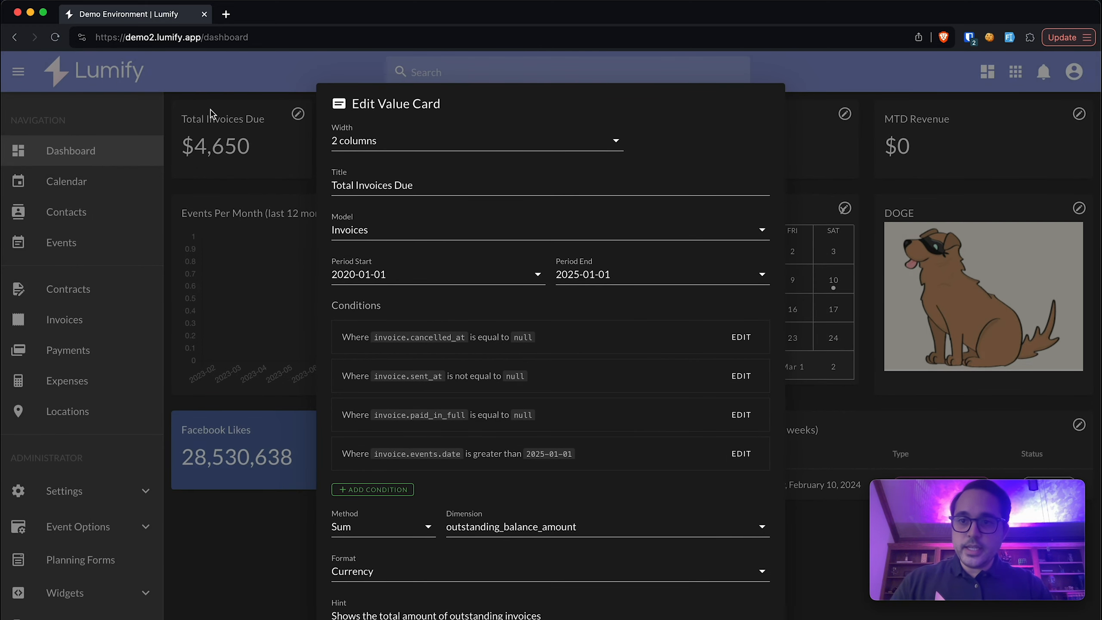
scroll(468, 427, "down", 1)
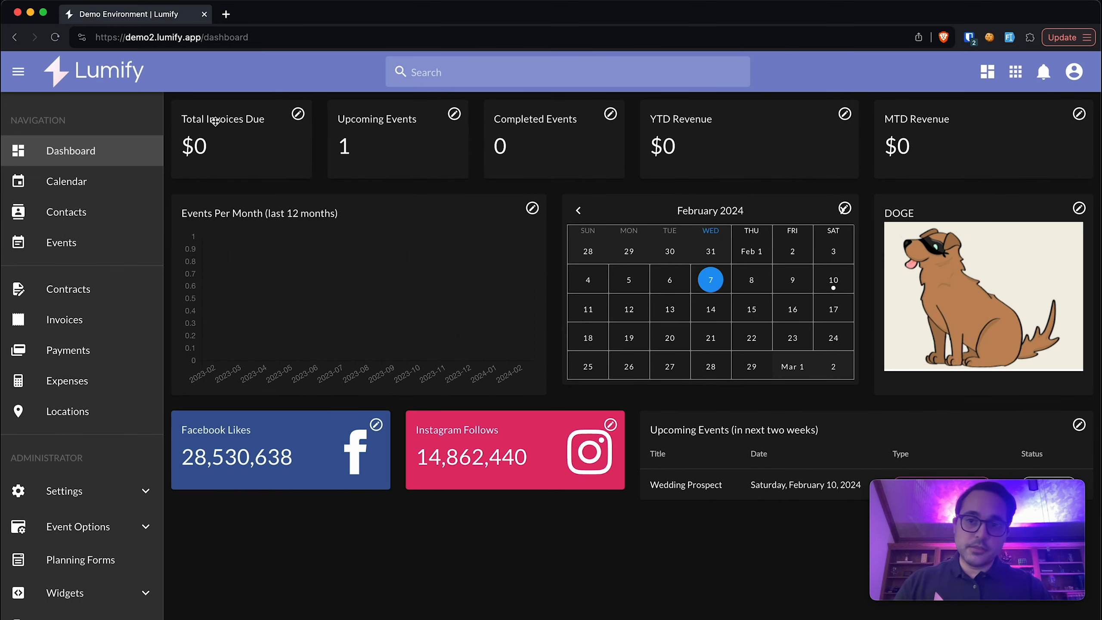
- Delete the events date condition from the Total Invoices Due card and close the card's settings
left_click(298, 113)
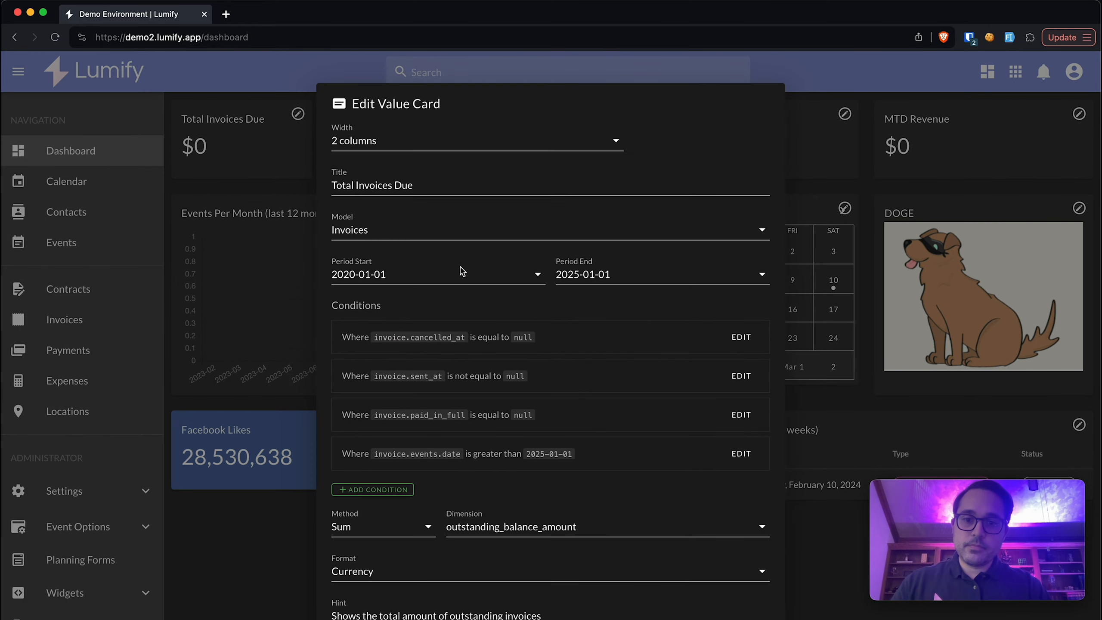
left_click(740, 455)
left_click(349, 465)
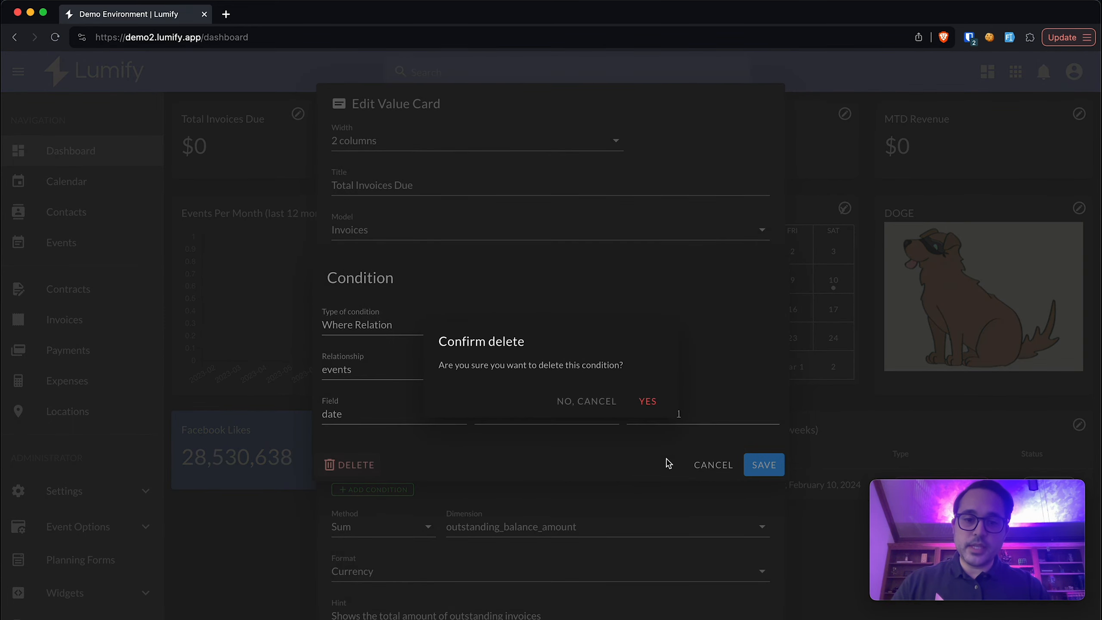
left_click(646, 404)
key("Escape")
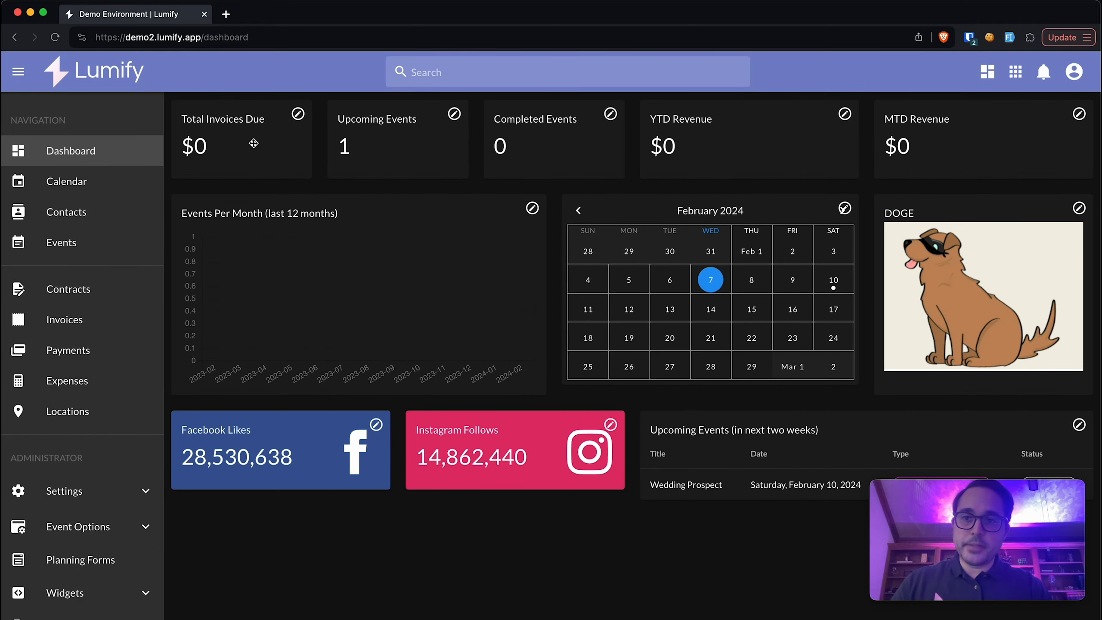
- Examine the Or Where (Group) condition type in the Total Invoices Due card's settings, cancelling the new condition each time
left_click(298, 114)
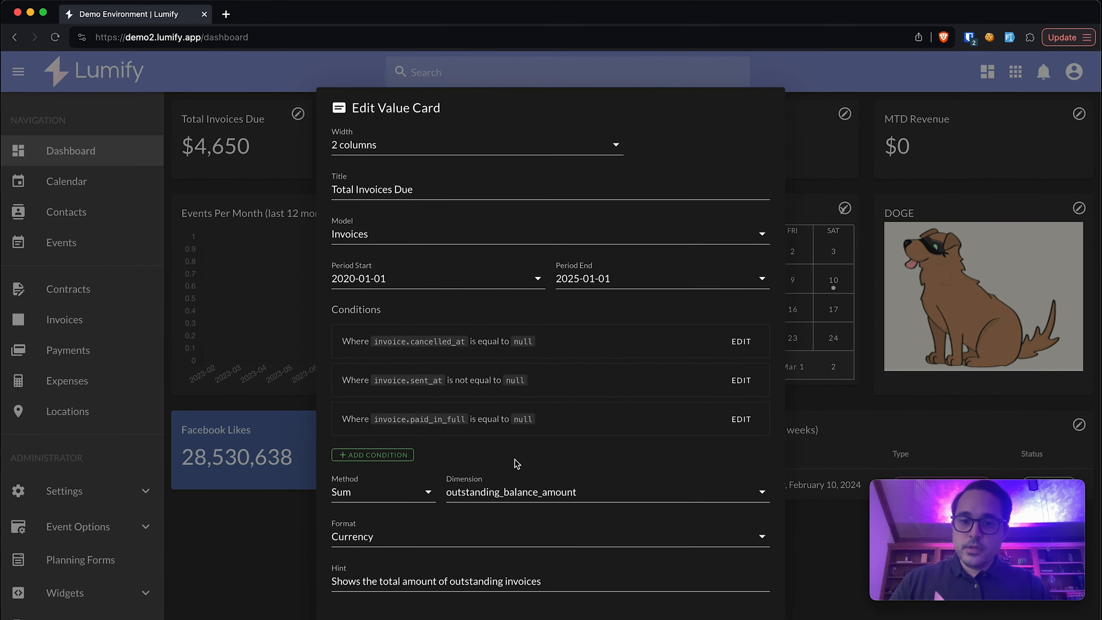
left_click(408, 458)
left_click(394, 352)
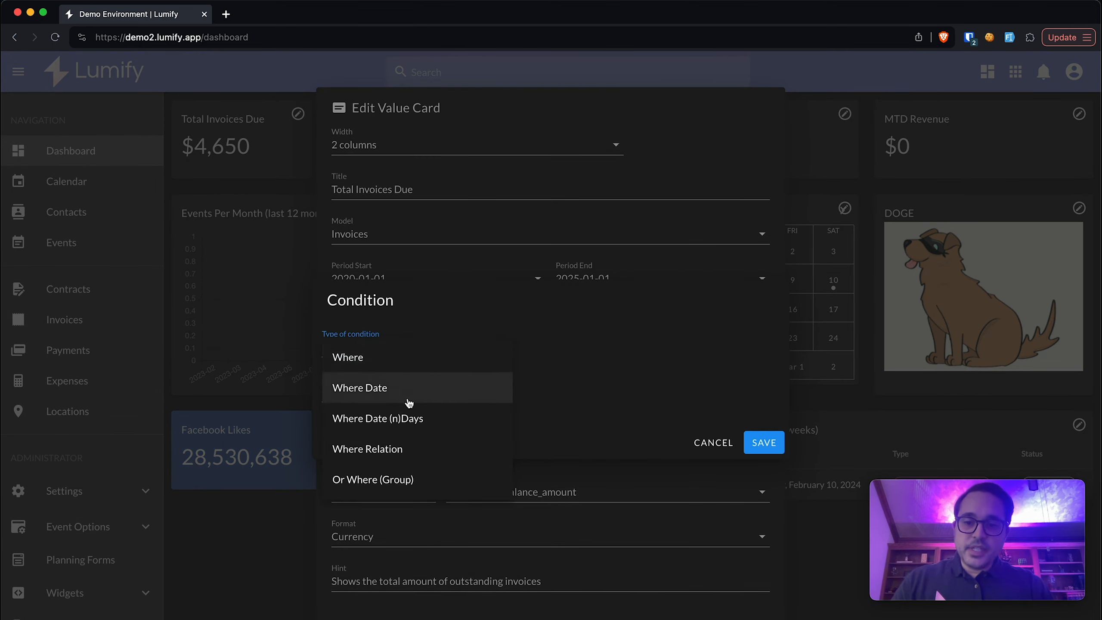
left_click(398, 487)
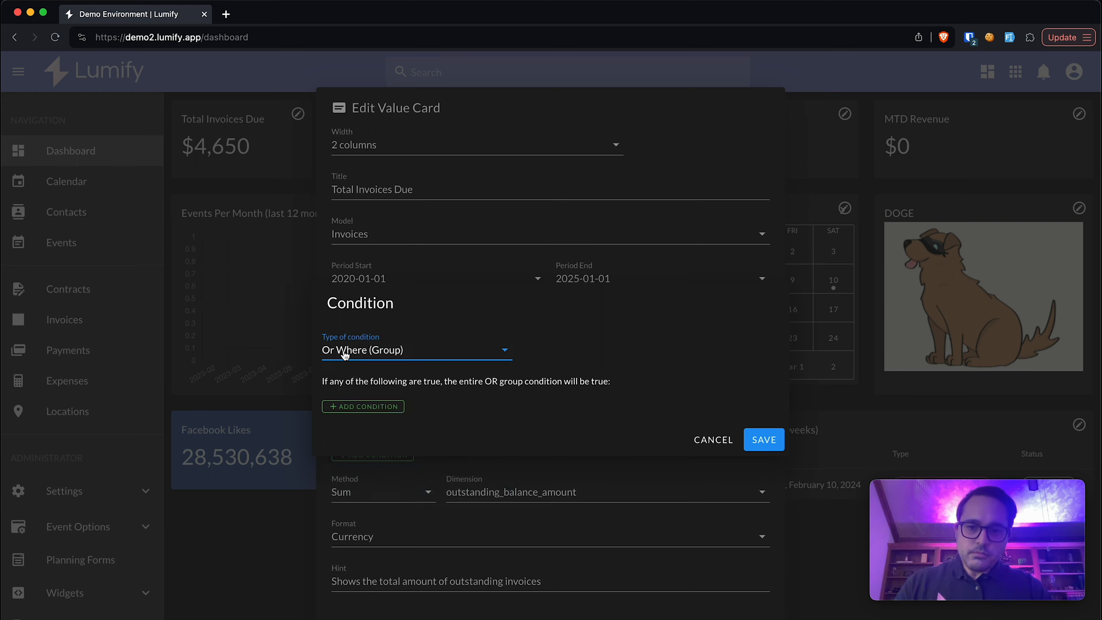
left_click(721, 437)
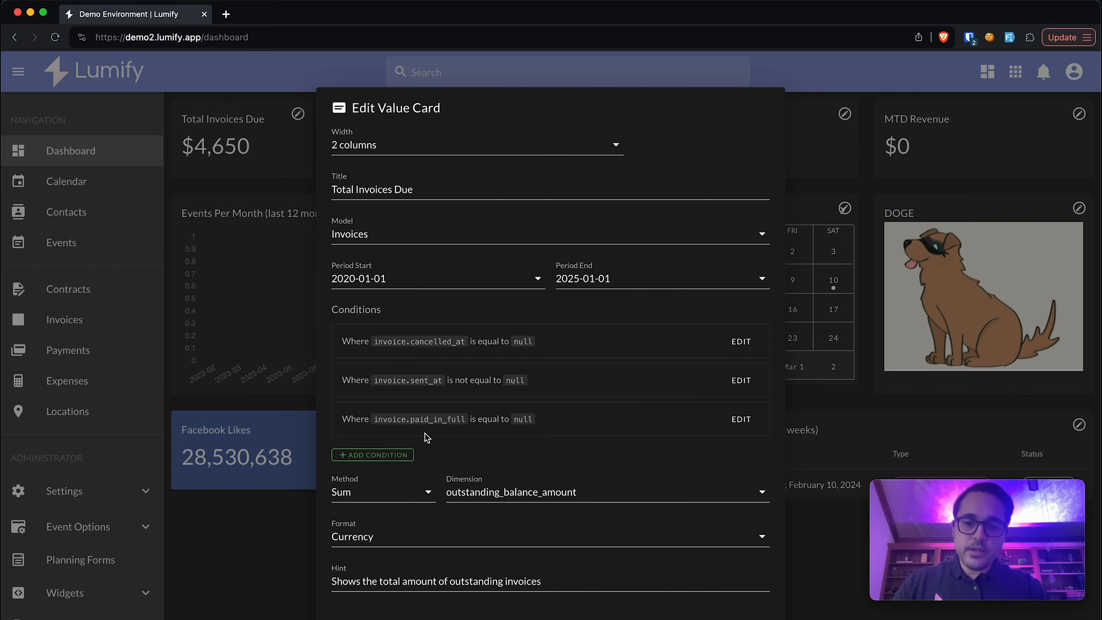
left_click(396, 455)
left_click(403, 354)
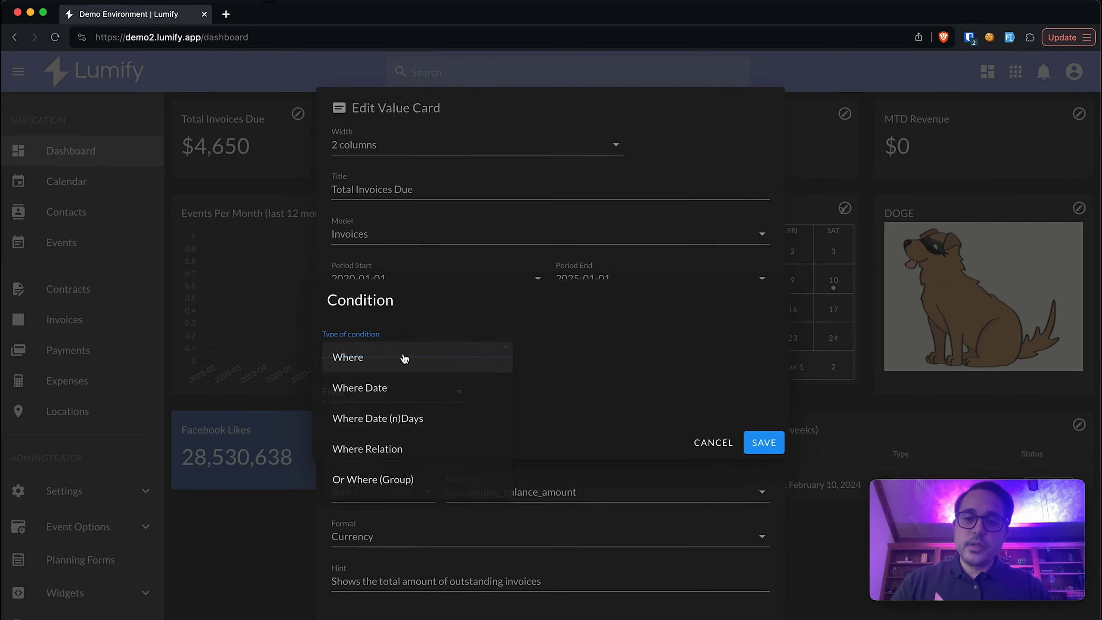
left_click(421, 489)
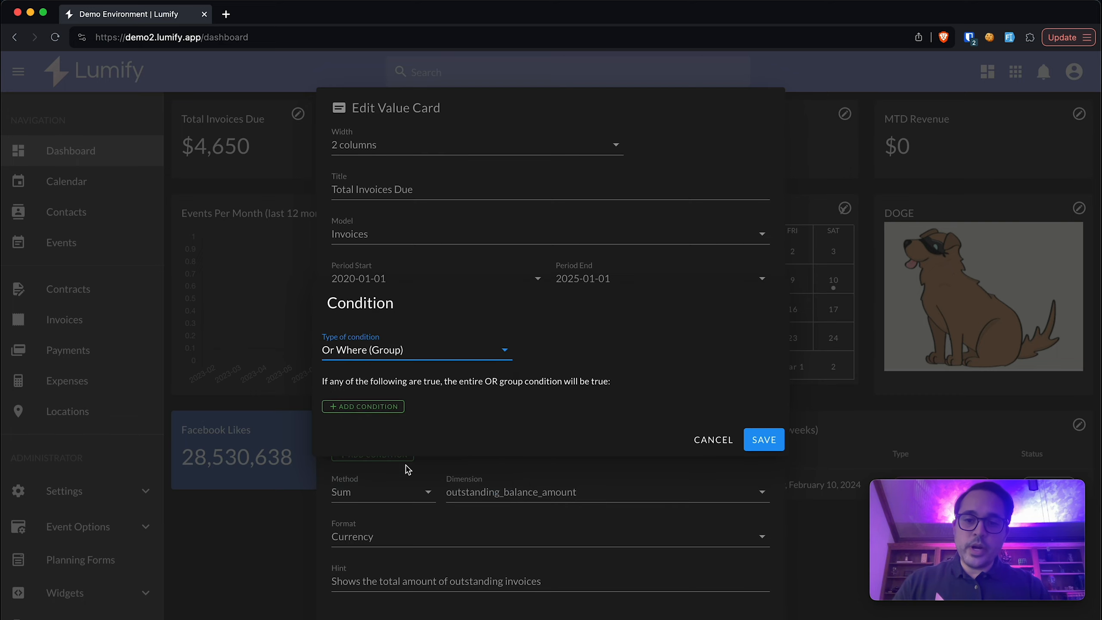
left_click(717, 440)
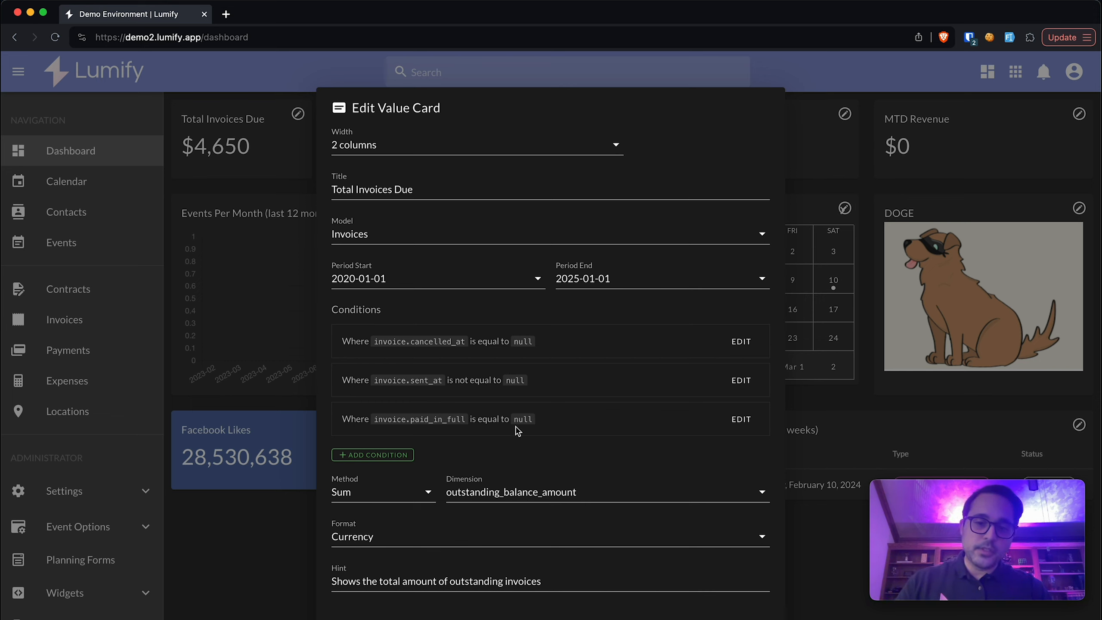
- Start an Or Where (Group) condition on the card and add a nested condition of type Where to it
left_click(403, 454)
left_click(394, 350)
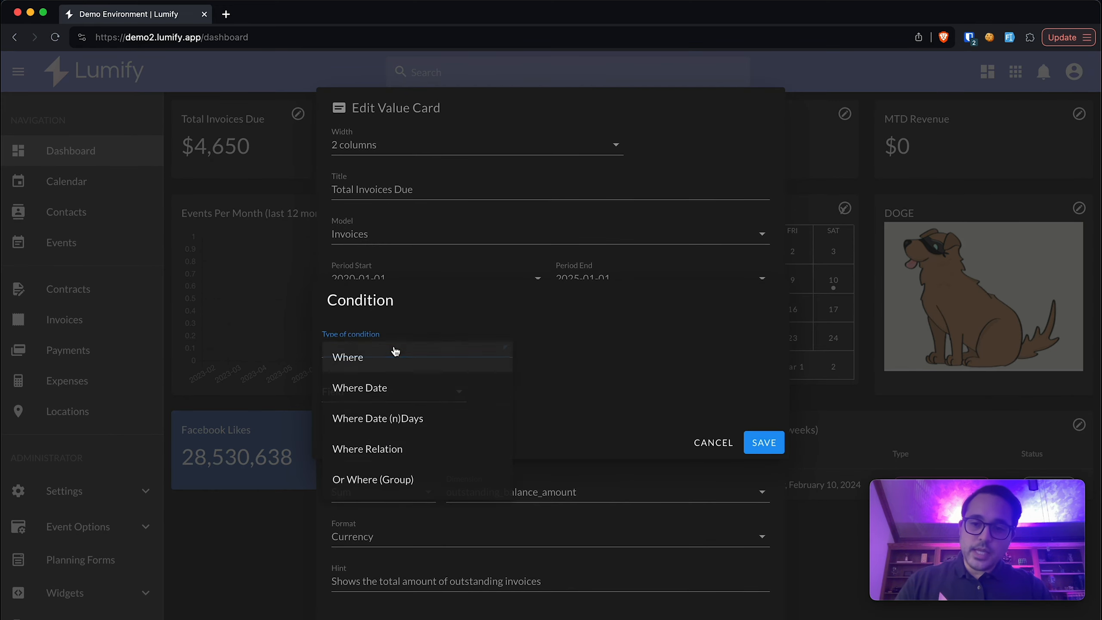
left_click(382, 480)
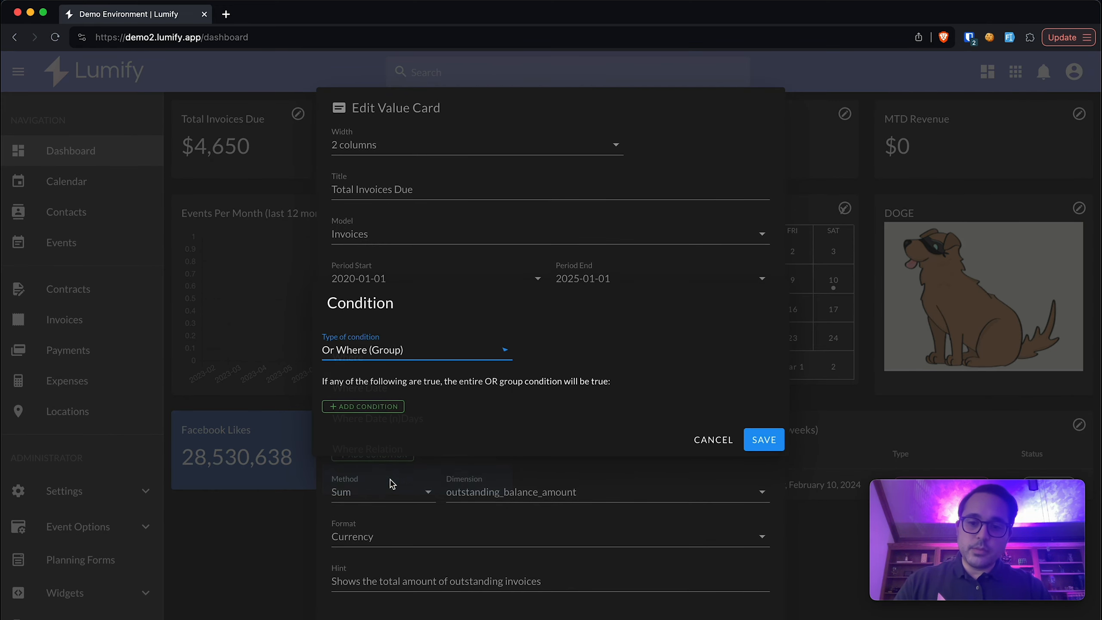
left_click(342, 407)
left_click(375, 351)
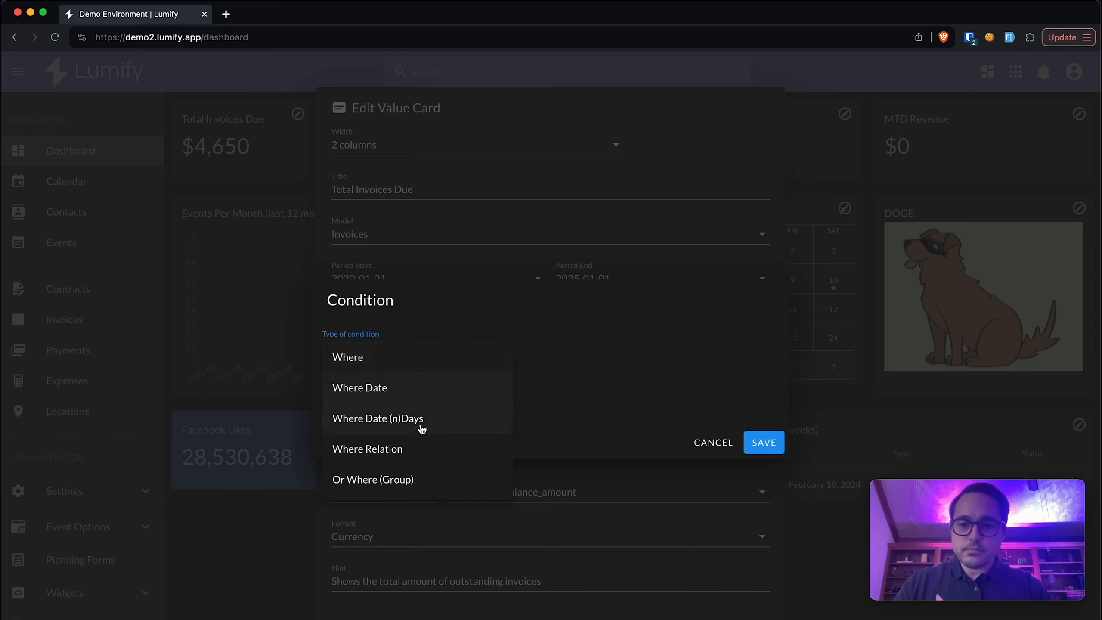
left_click(399, 368)
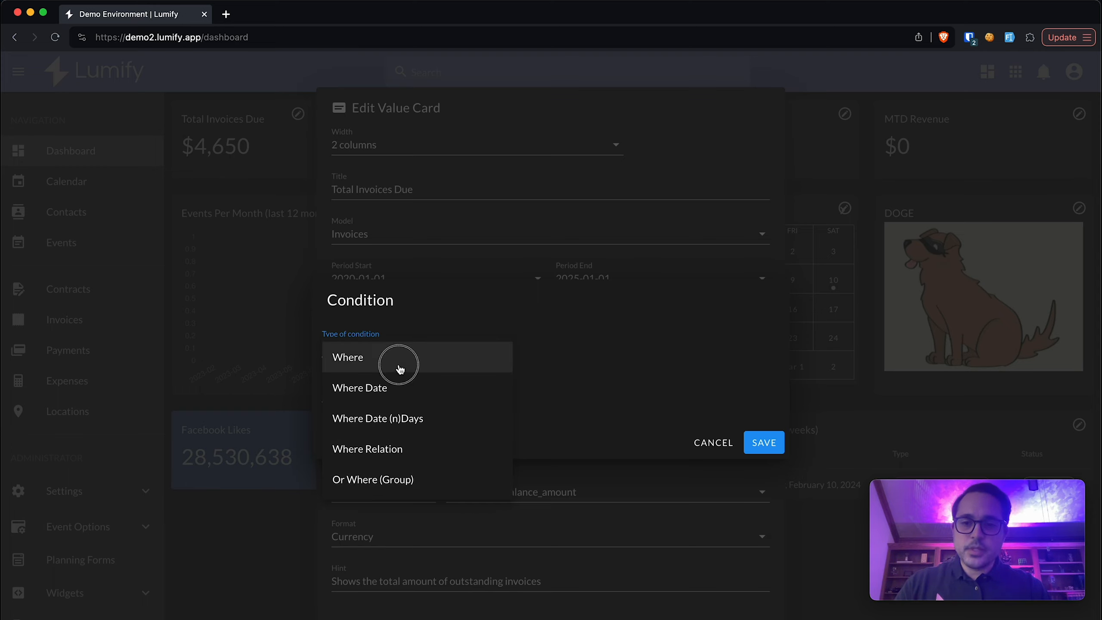
- Set the nested condition to contract_id Not equal to null, and save the condition group and the card
left_click(391, 393)
scroll(414, 452, "down", 5)
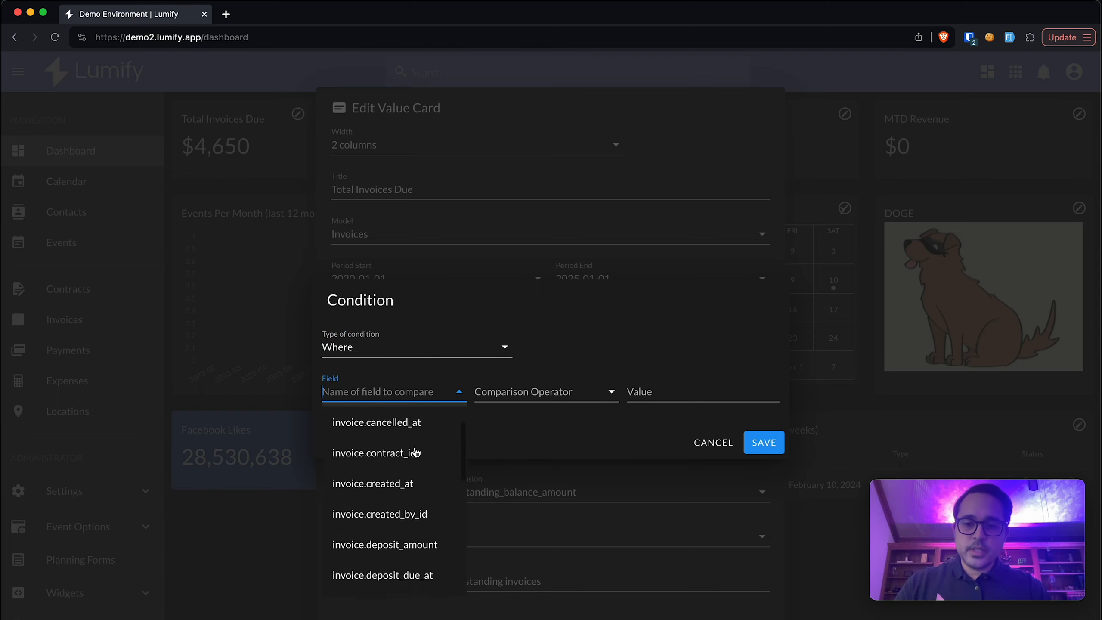
scroll(413, 450, "up", 2)
left_click(413, 430)
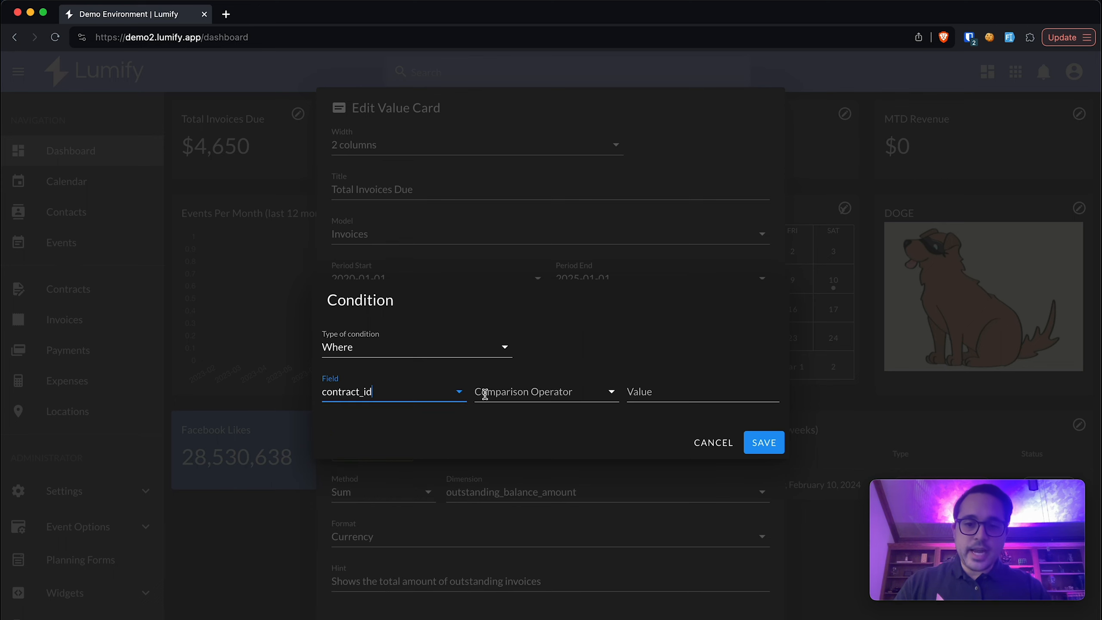
left_click(503, 392)
left_click(542, 437)
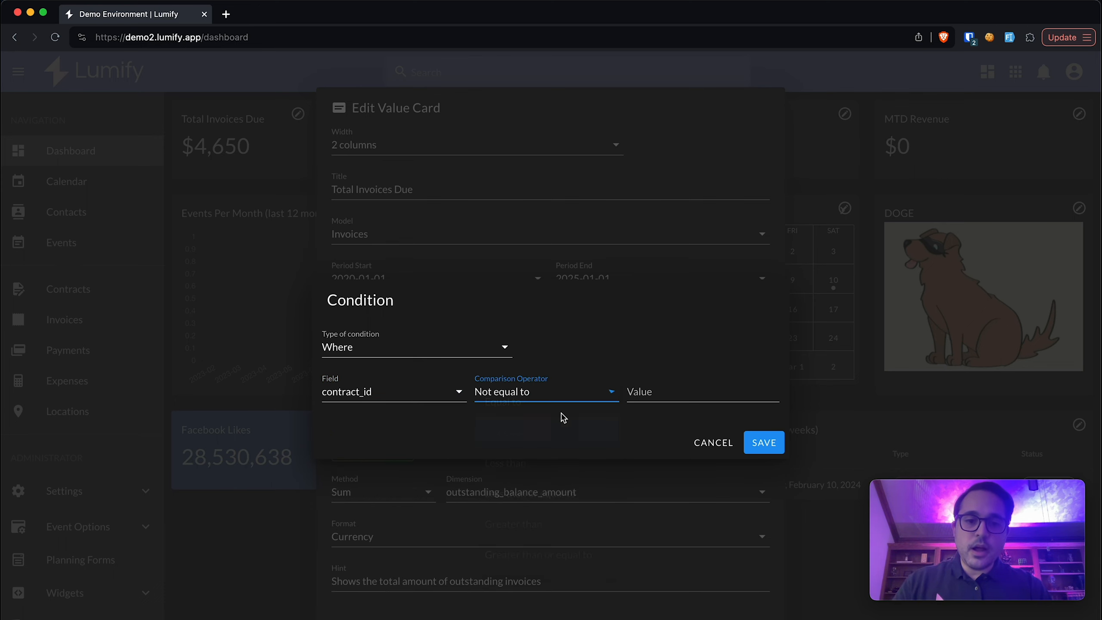
left_click(645, 390)
type("null")
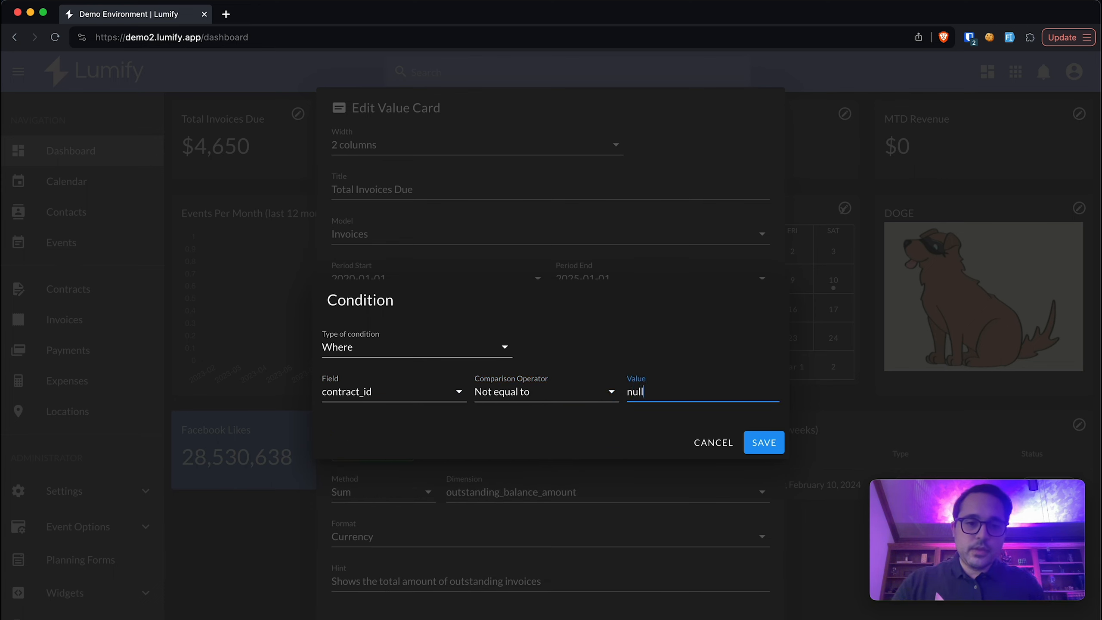
left_click(764, 443)
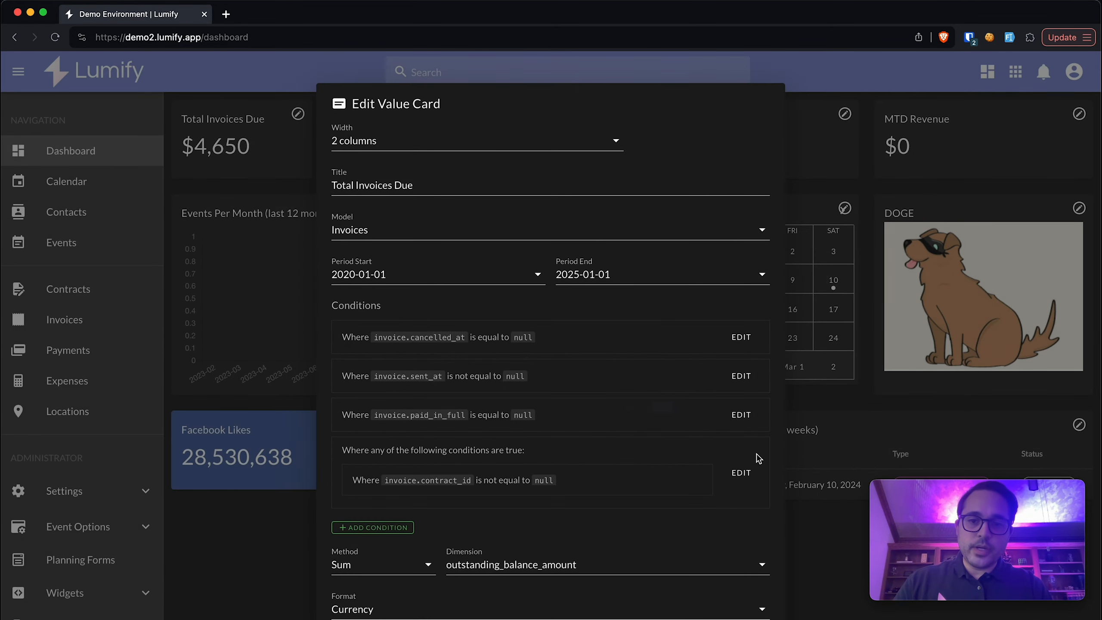
scroll(630, 560, "down", 2)
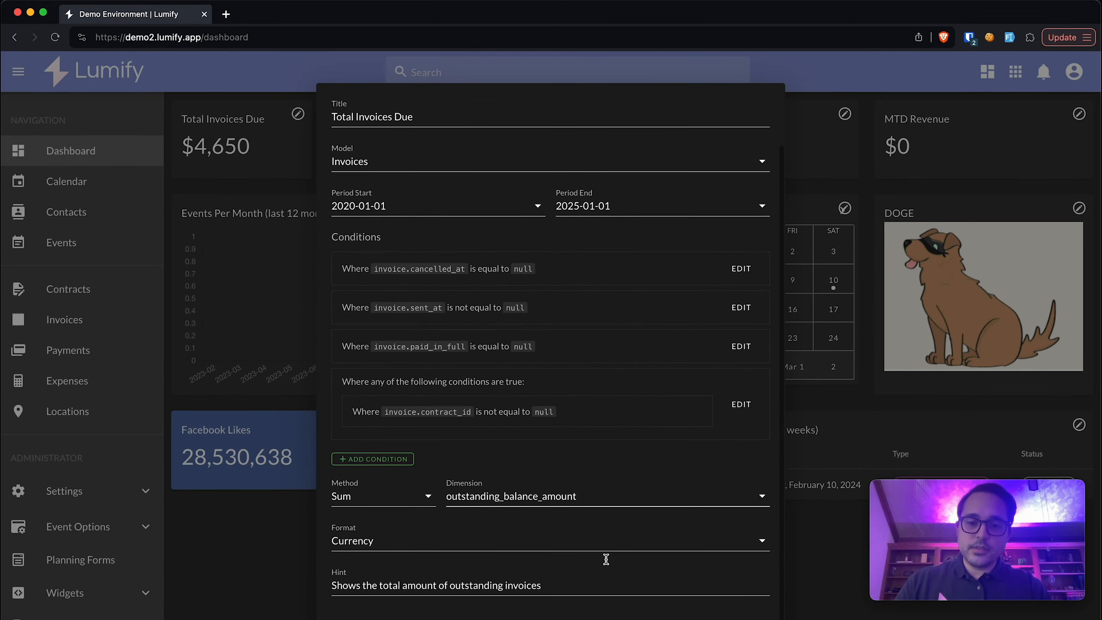
left_click(711, 613)
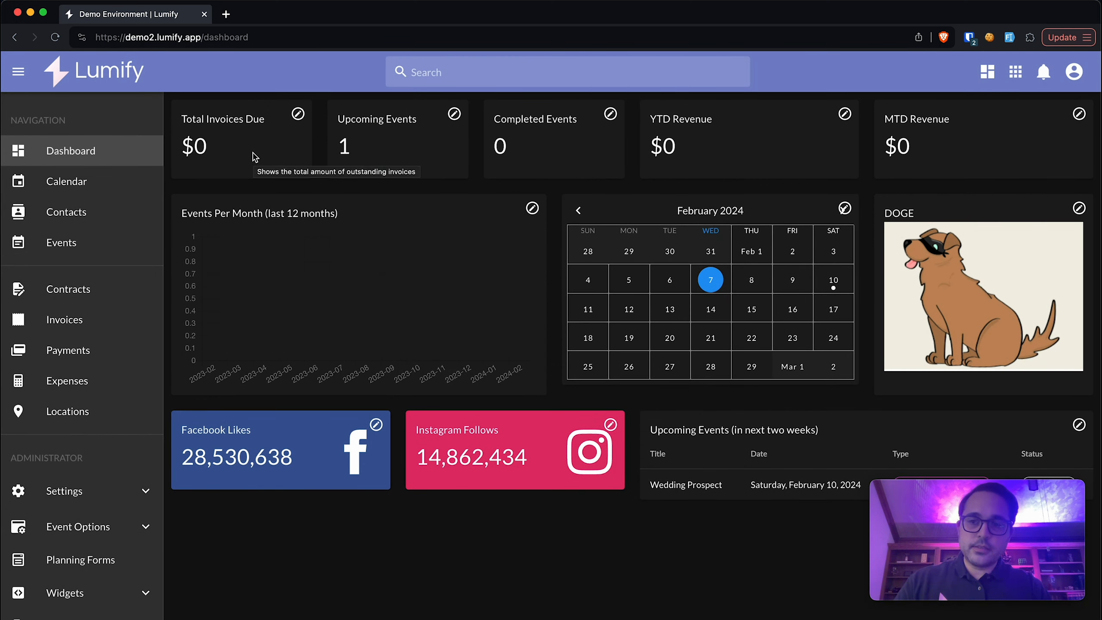
- Open the Wedding Prospect invoice, switch its invoice source to Contract and check which contracts can be selected
left_click(109, 320)
left_click(465, 191)
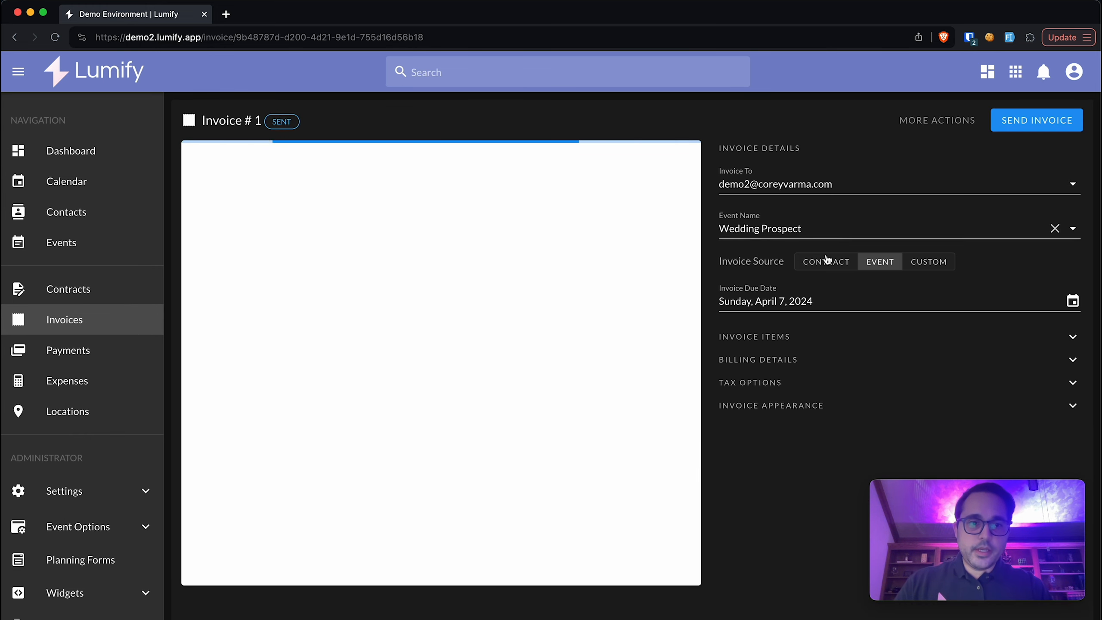
left_click(837, 264)
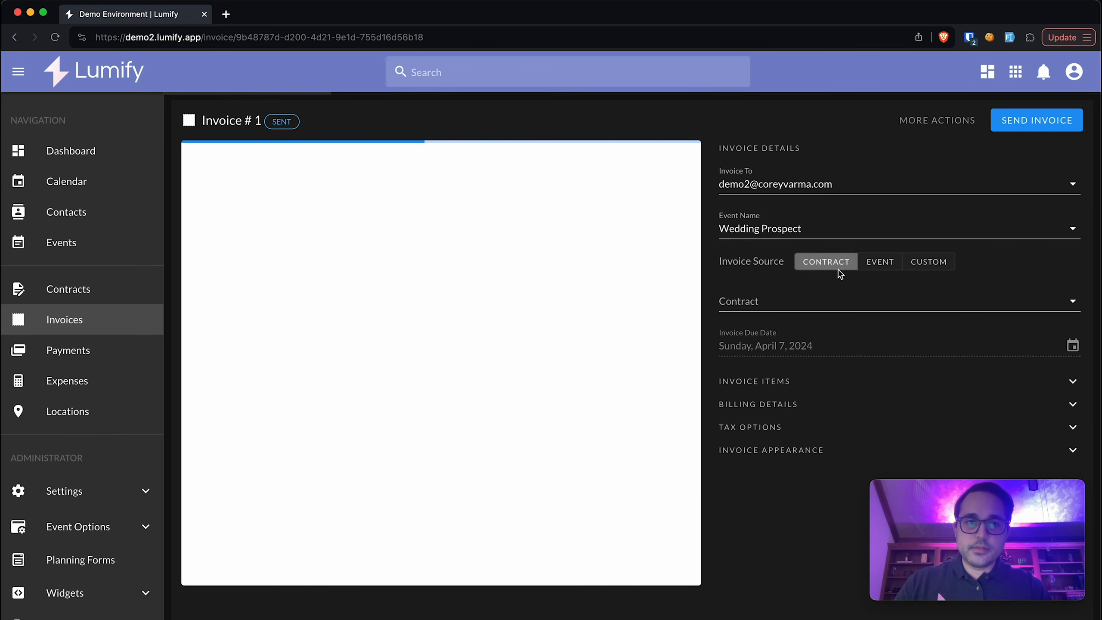
left_click(834, 299)
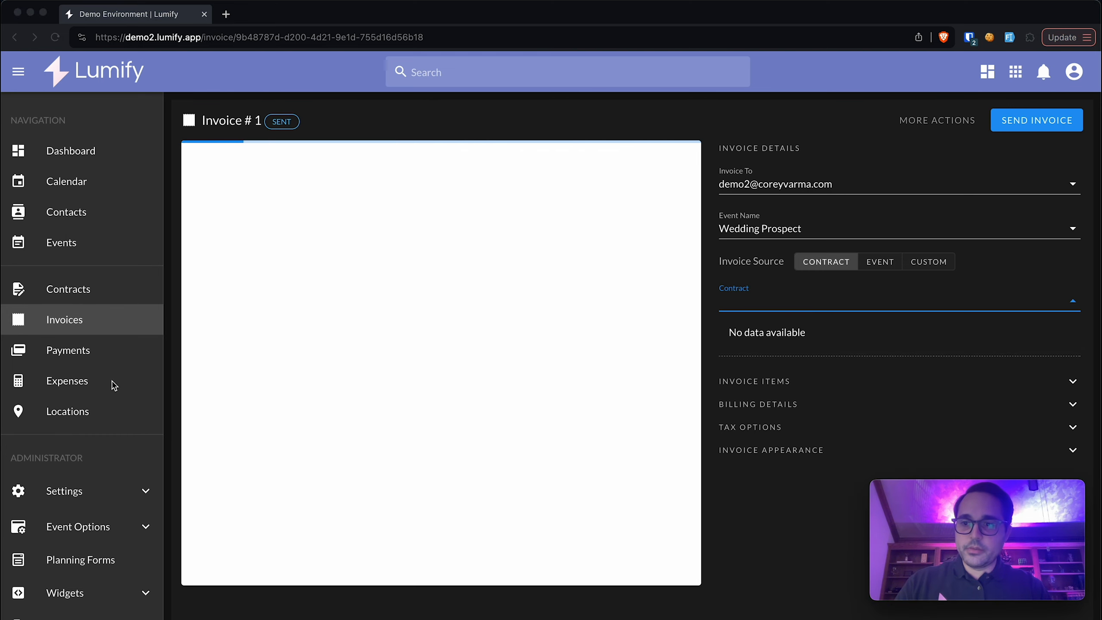
- Create a new contract and choose the demo account's contact, listed by e-mail address, as its signer
left_click(104, 280)
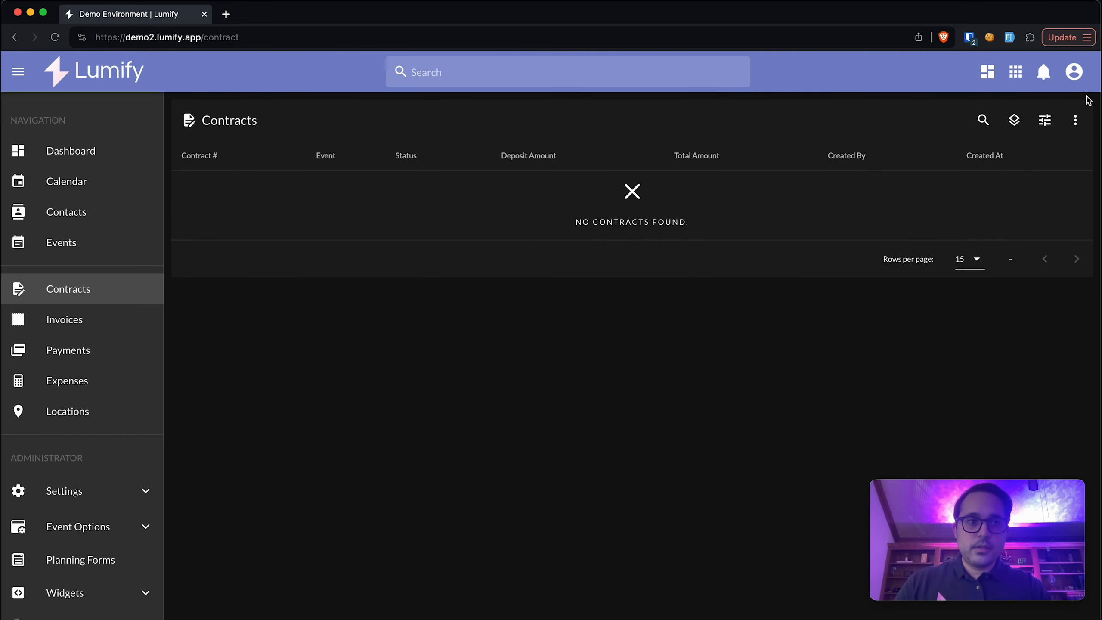
left_click(1076, 120)
left_click(1024, 153)
left_click(778, 178)
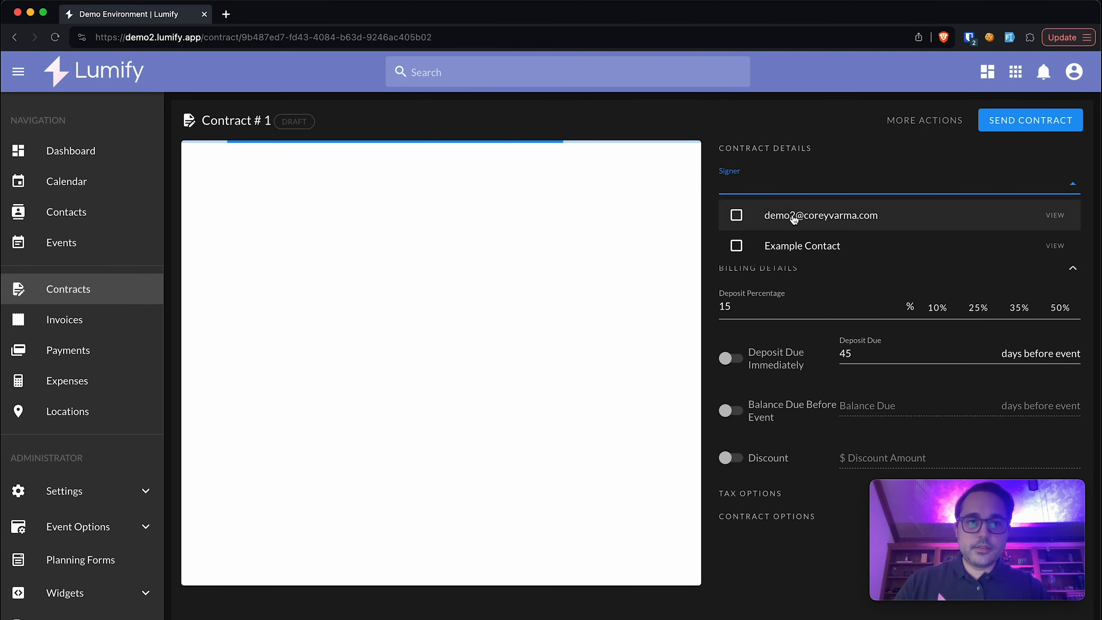
left_click(794, 216)
left_click(846, 135)
- Assign the Wedding Prospect event to the new contract and mark the contract as sent
left_click(832, 222)
left_click(833, 259)
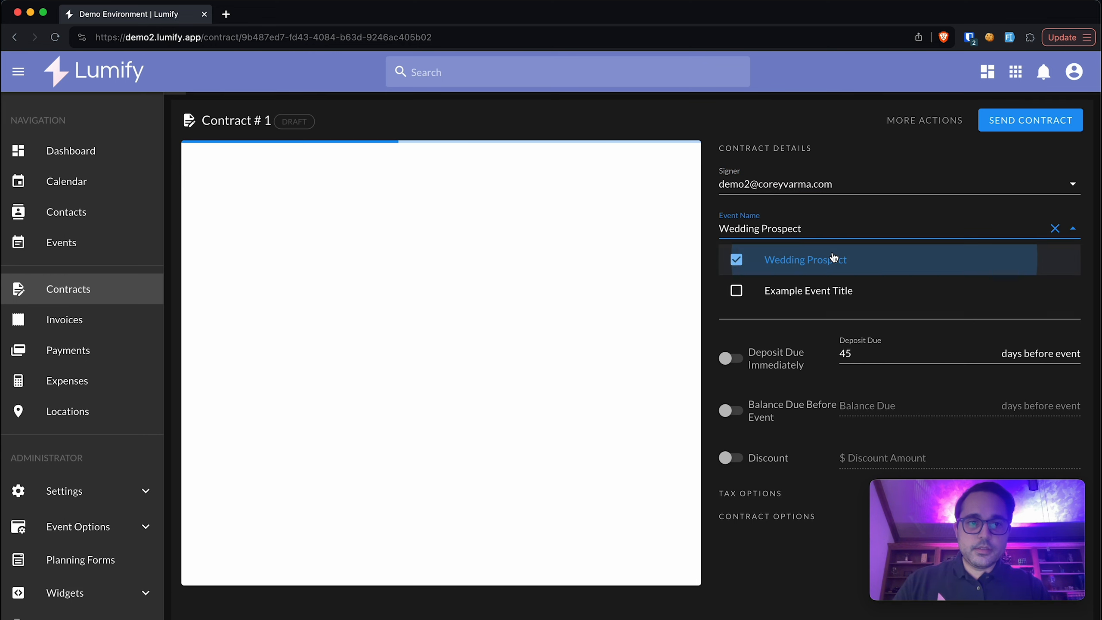
left_click(866, 130)
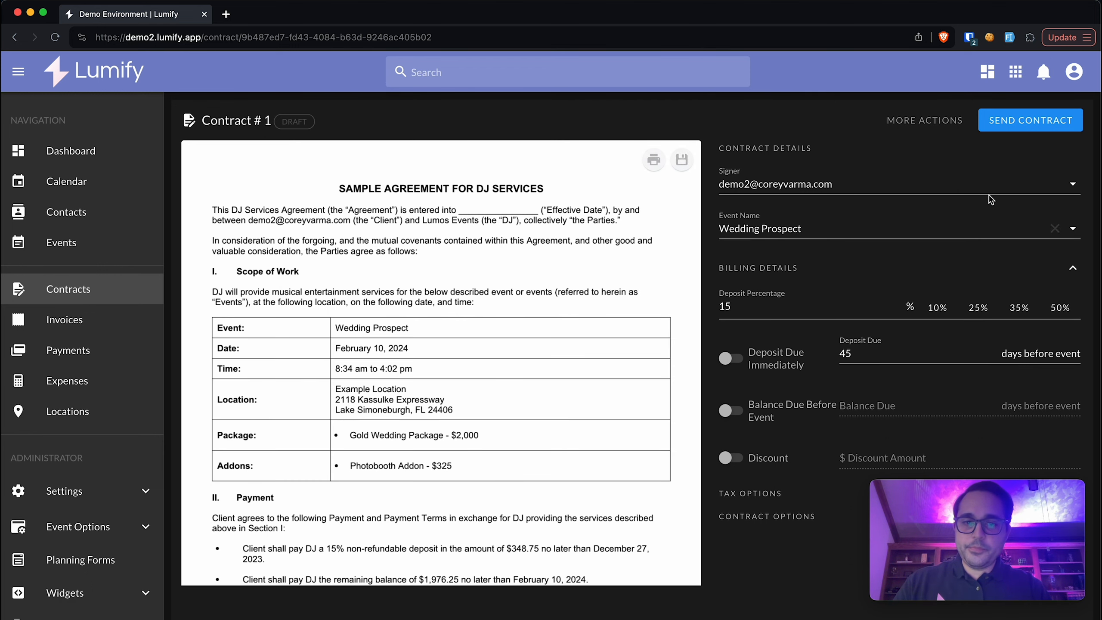
left_click(916, 122)
left_click(918, 163)
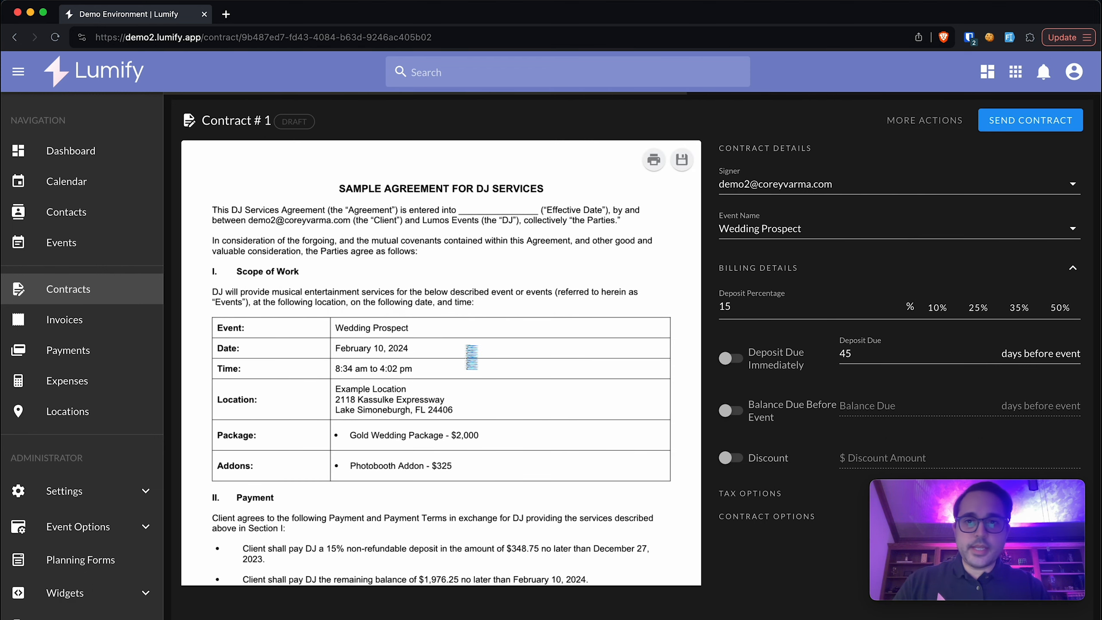
- Open the Wedding Prospect invoice and link it to Contract #1 as its source contract
left_click(87, 321)
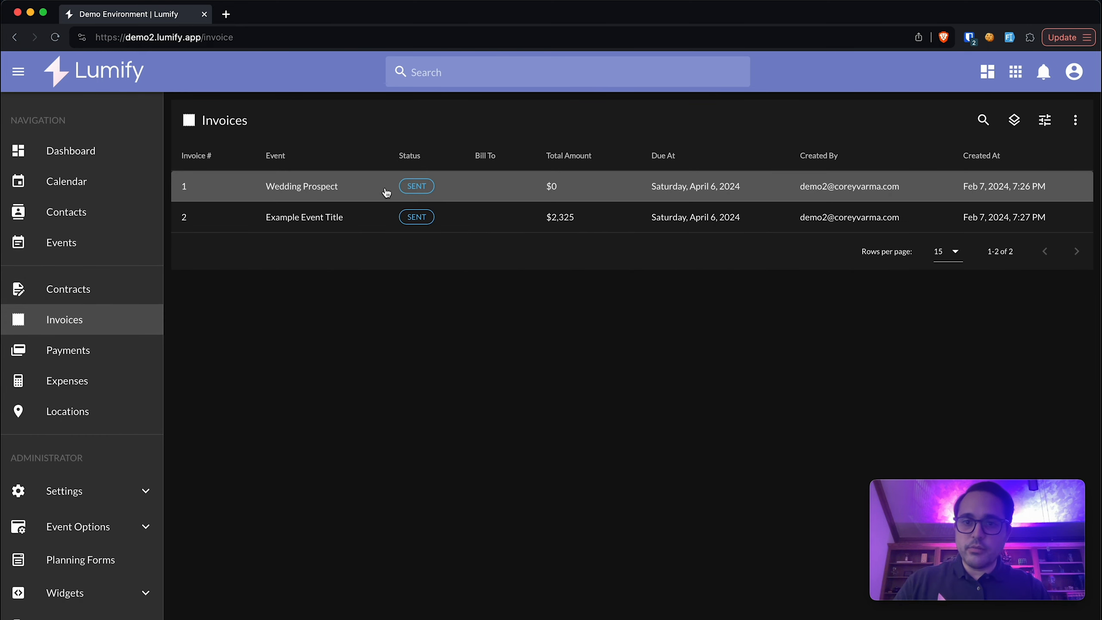
left_click(387, 191)
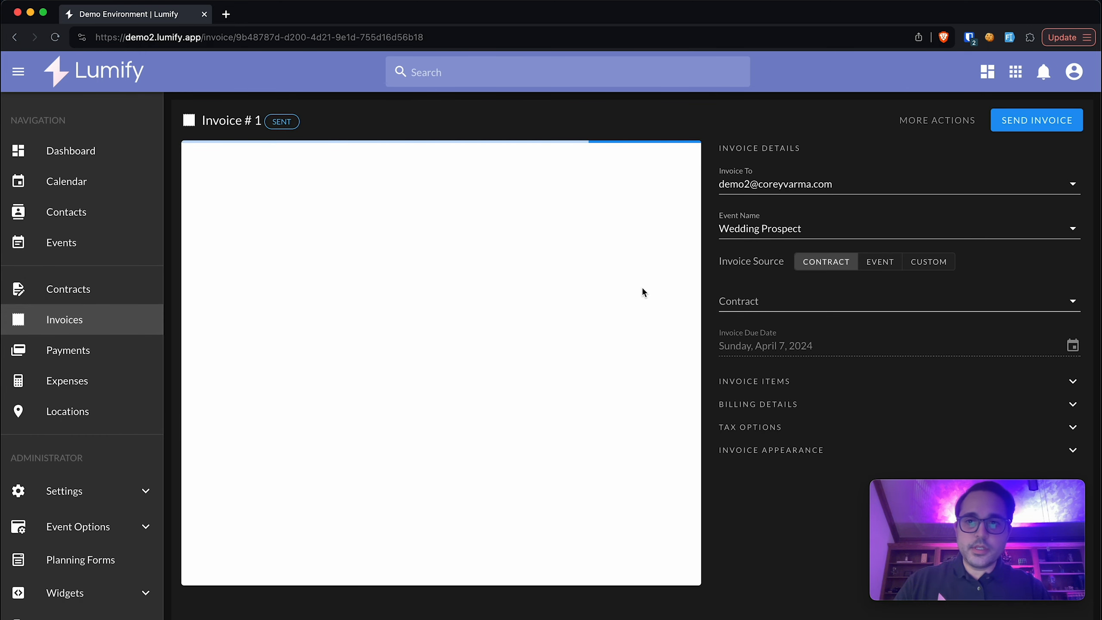
left_click(805, 303)
left_click(814, 333)
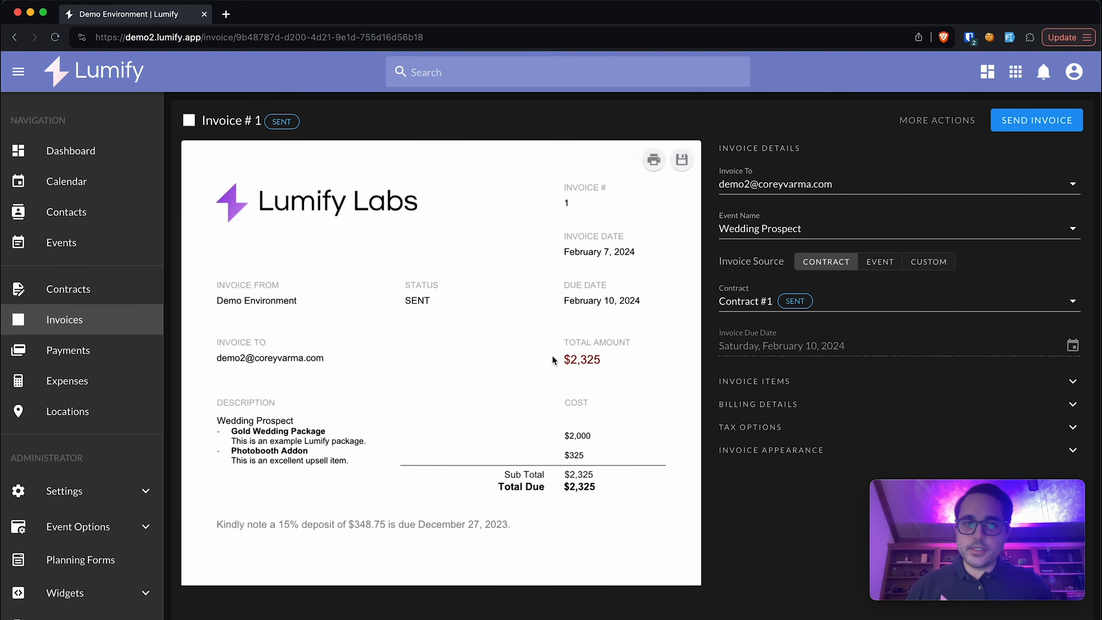
- Revisit the Total Invoices Due card and its settings on the dashboard, and compare its total with the invoice list
left_click(58, 156)
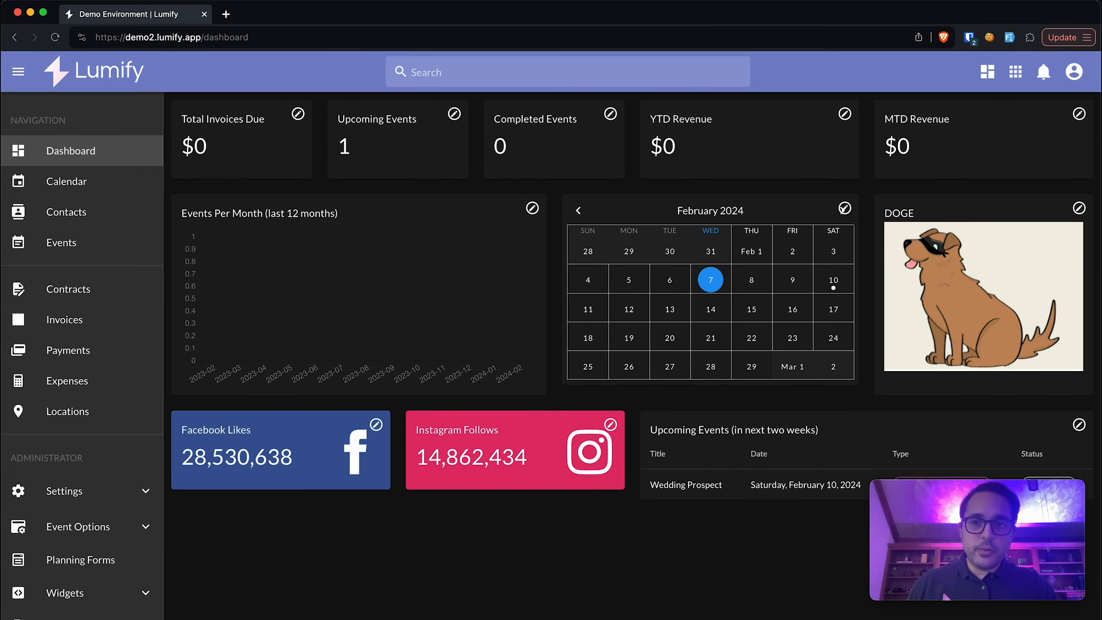
left_click(298, 114)
scroll(691, 601, "down", 3)
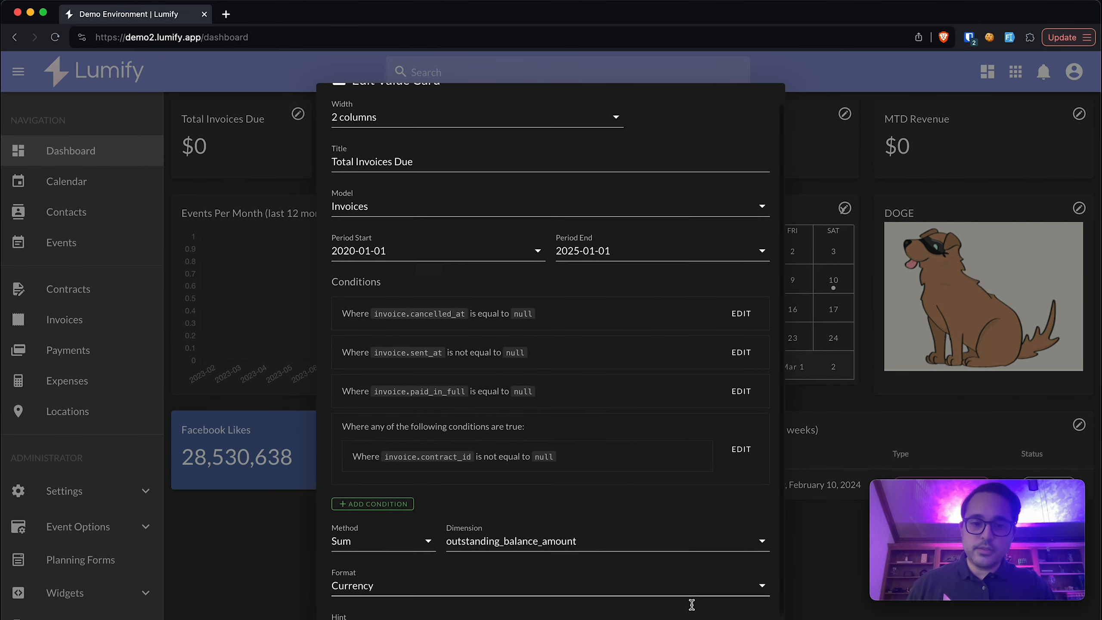
key("Escape")
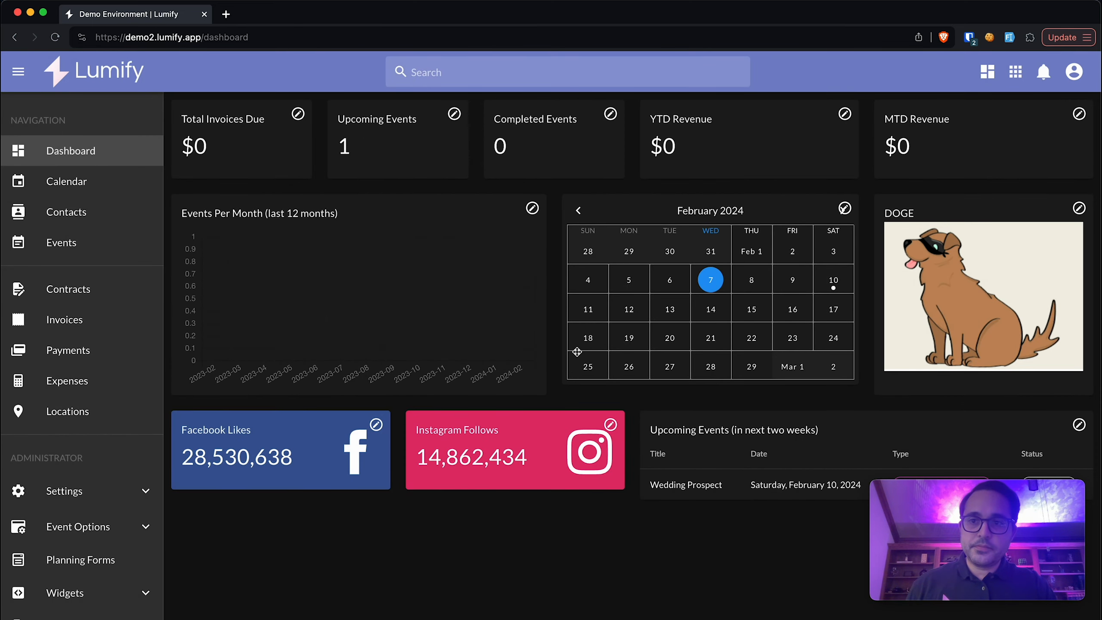
mouse_move(222, 156)
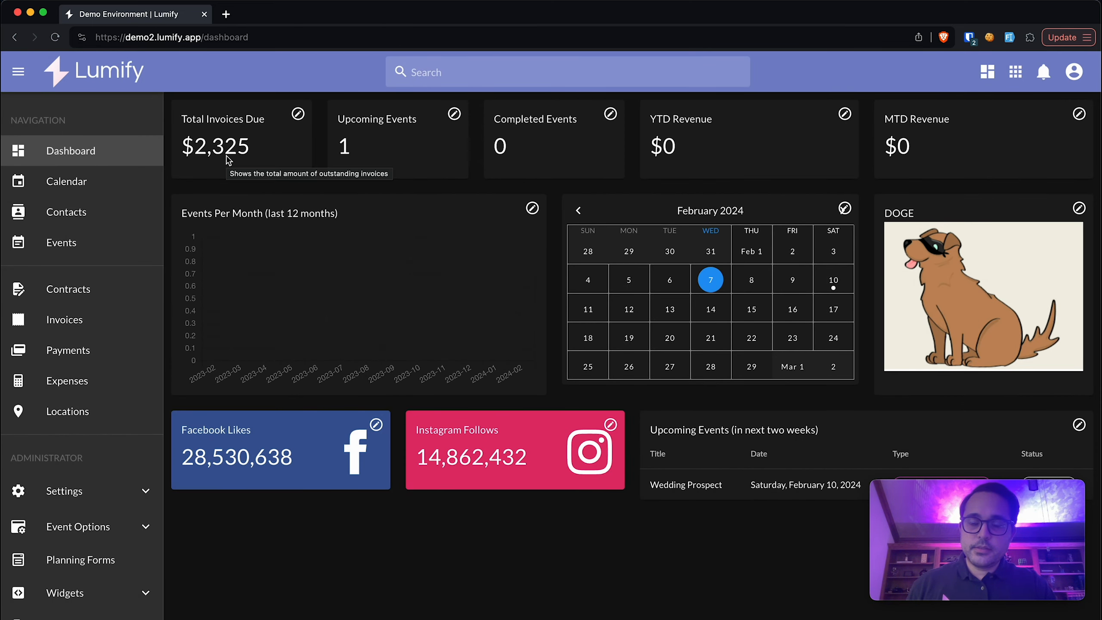
left_click(113, 320)
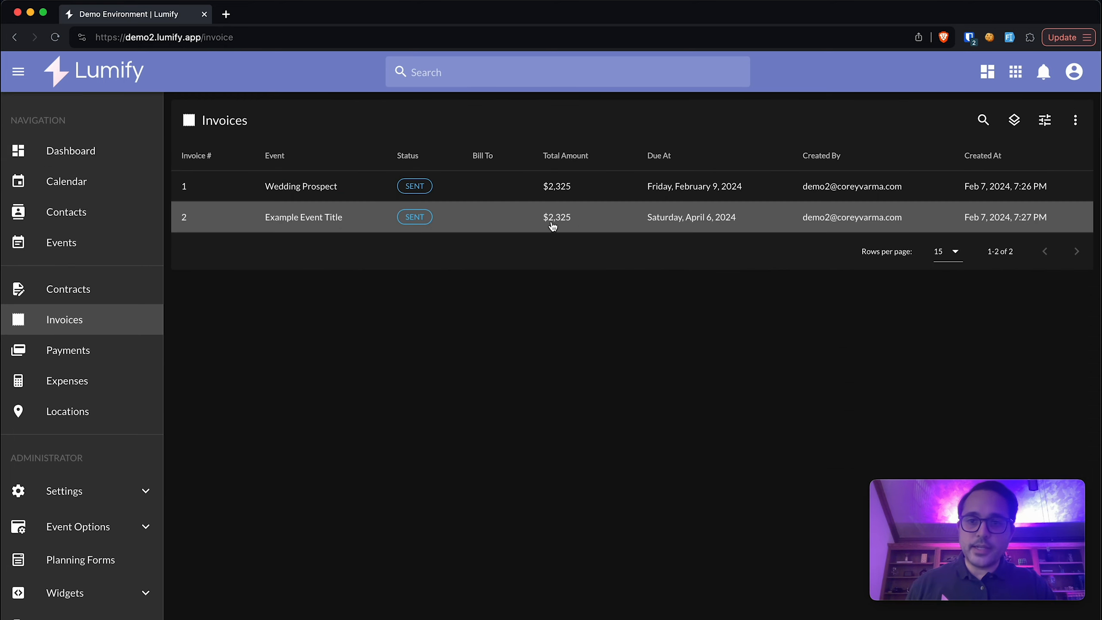
scroll(553, 226, "left", 5)
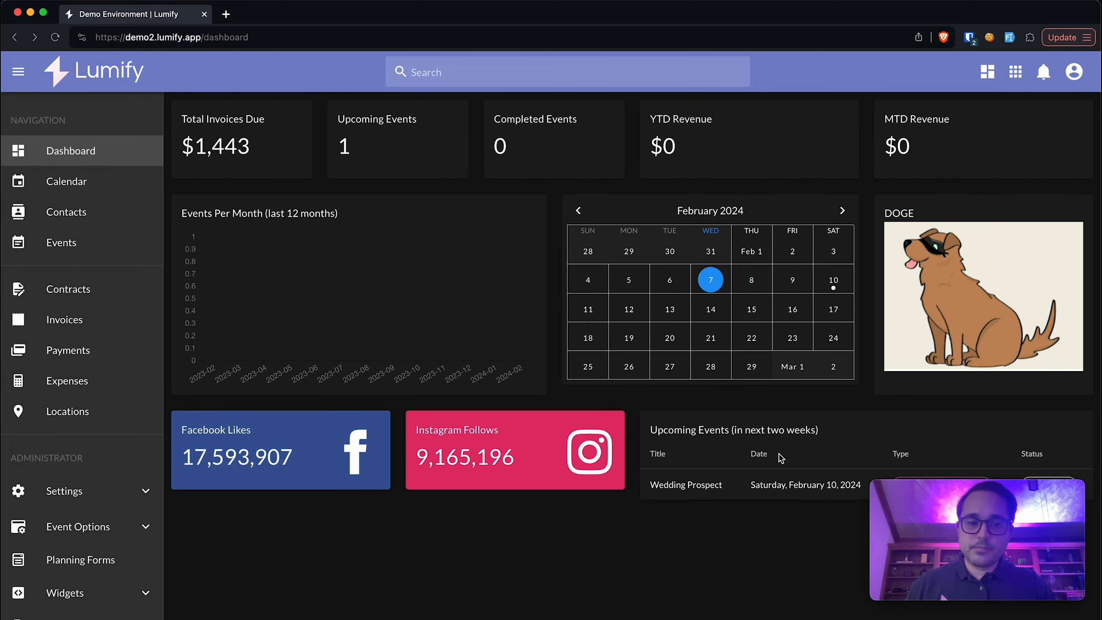
- Open the Total Invoices Due card's settings and review the contract_id condition in its OR group
left_click(298, 114)
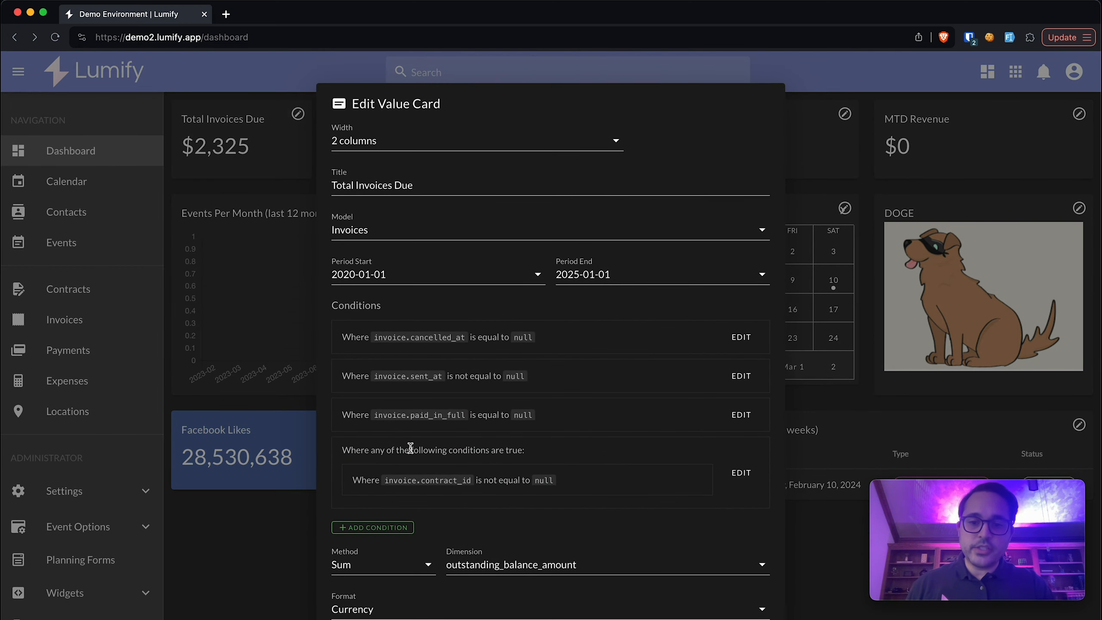
left_click_drag(362, 480, 419, 479)
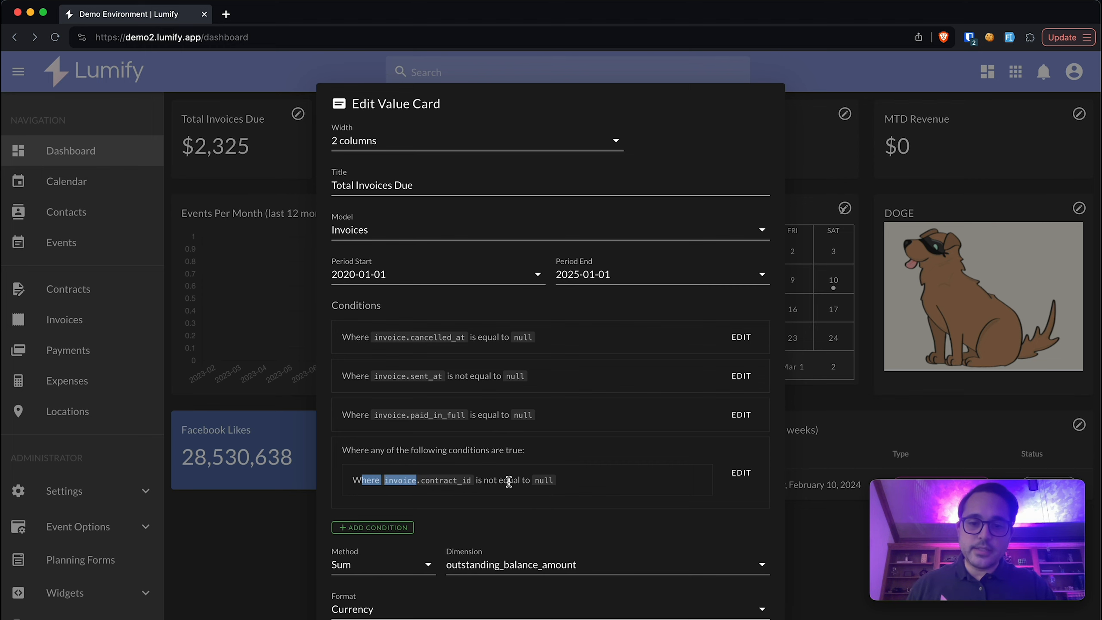
scroll(582, 483, "down", 2)
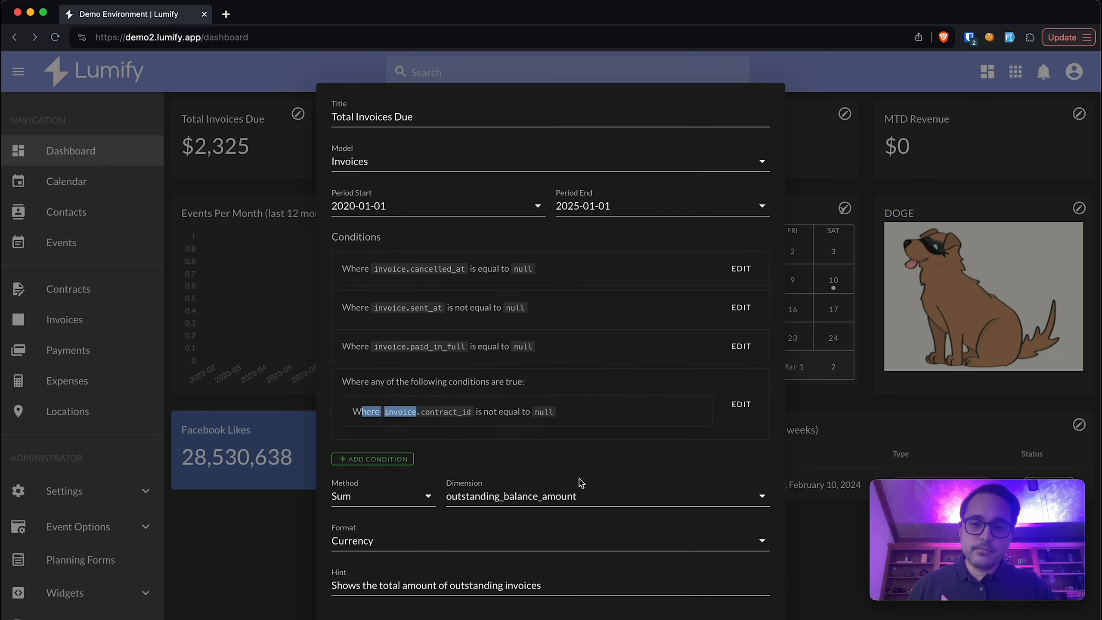
scroll(582, 483, "up", 2)
scroll(474, 443, "down", 2)
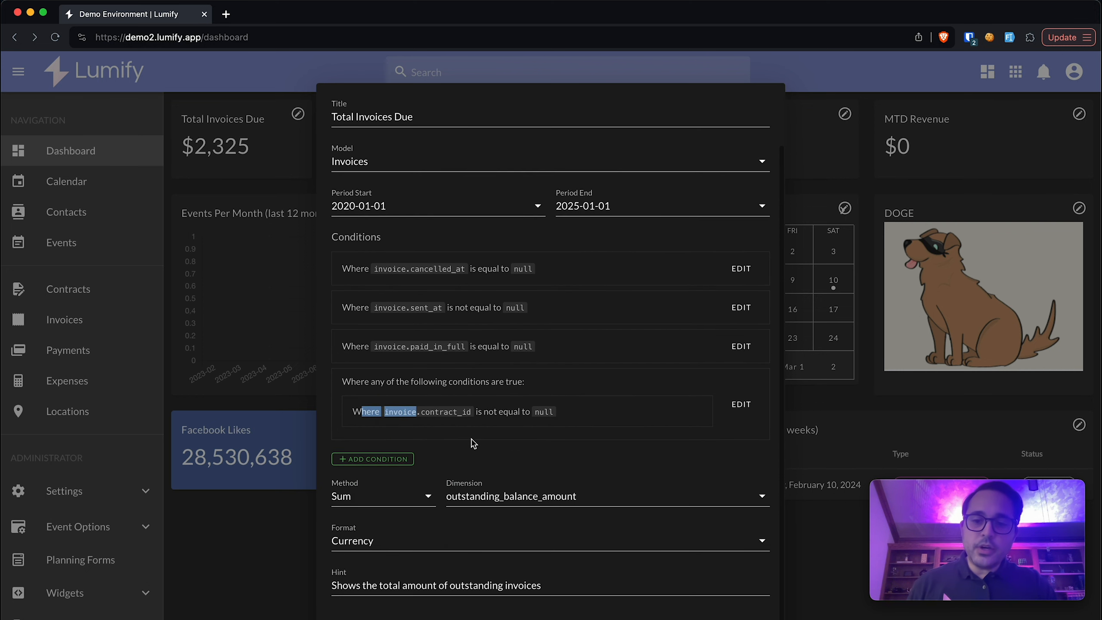
- Examine the calculation methods available for the Total Invoices Due card
left_click(350, 503)
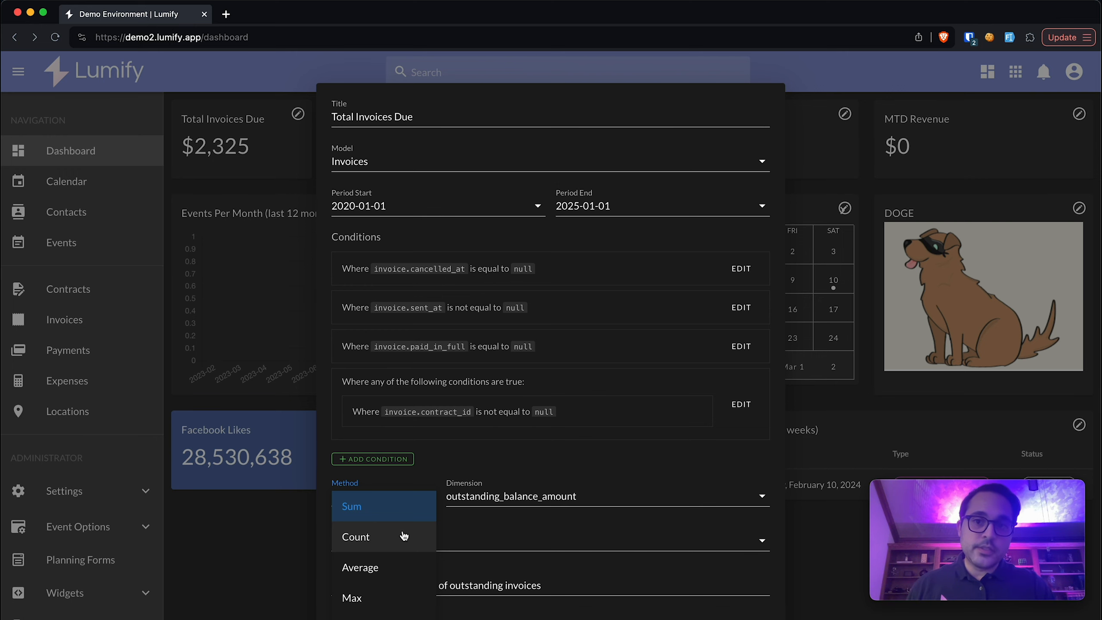
scroll(477, 223, "up", 3)
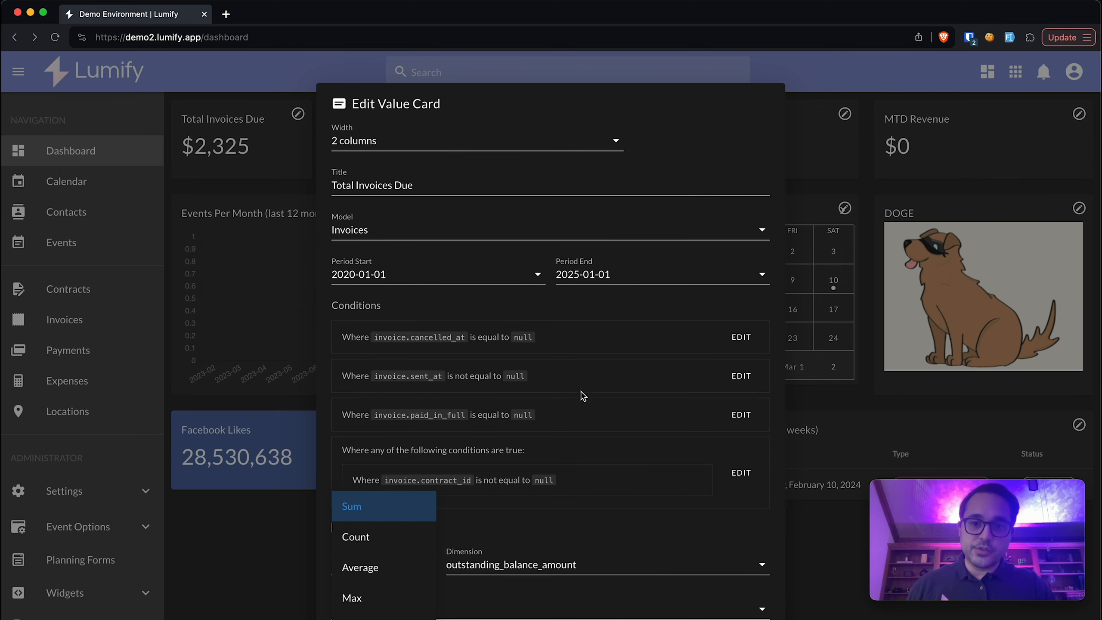
scroll(577, 413, "down", 2)
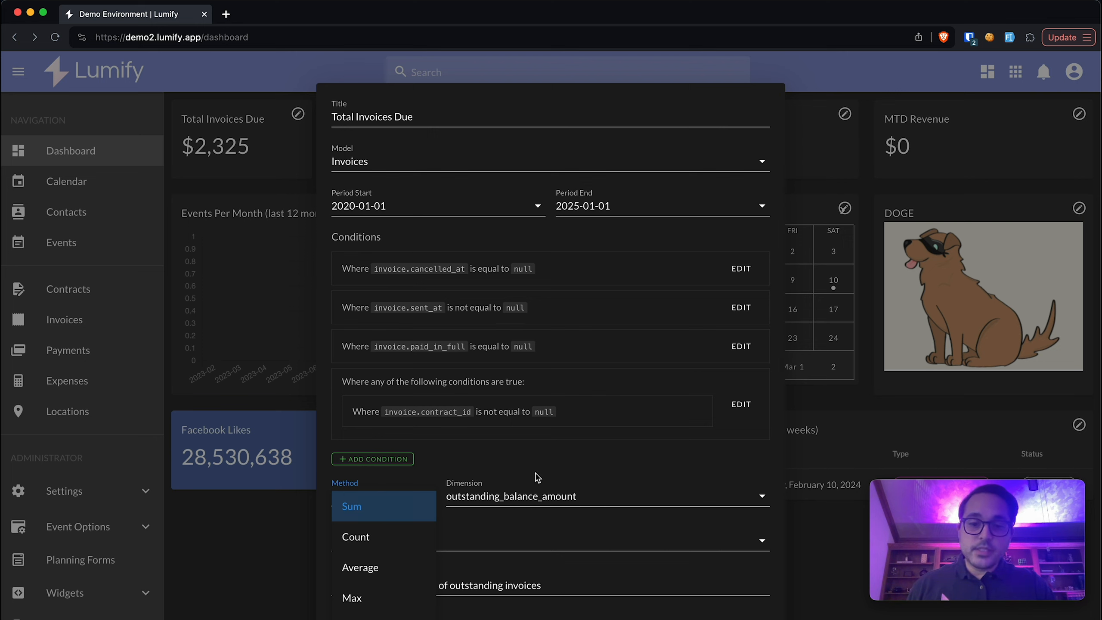
left_click(513, 475)
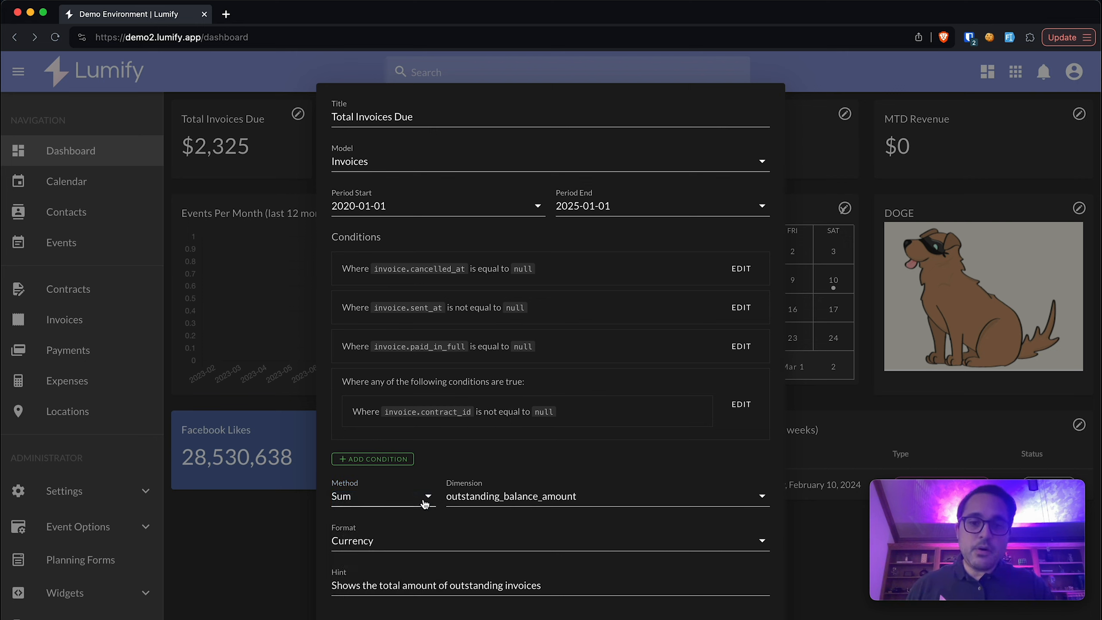
left_click(393, 496)
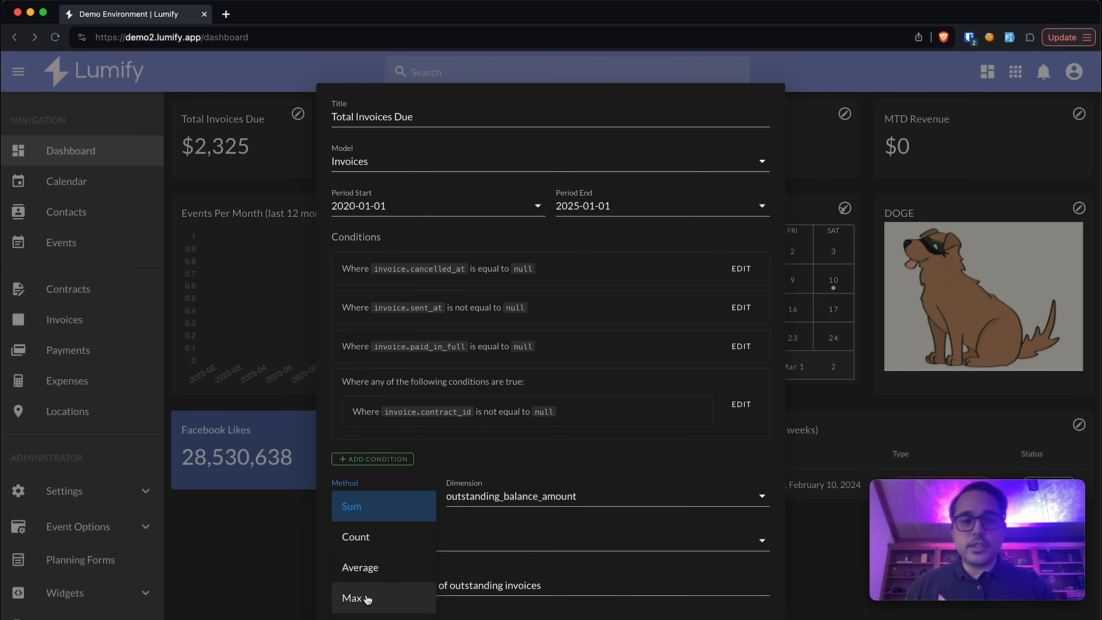
left_click(534, 458)
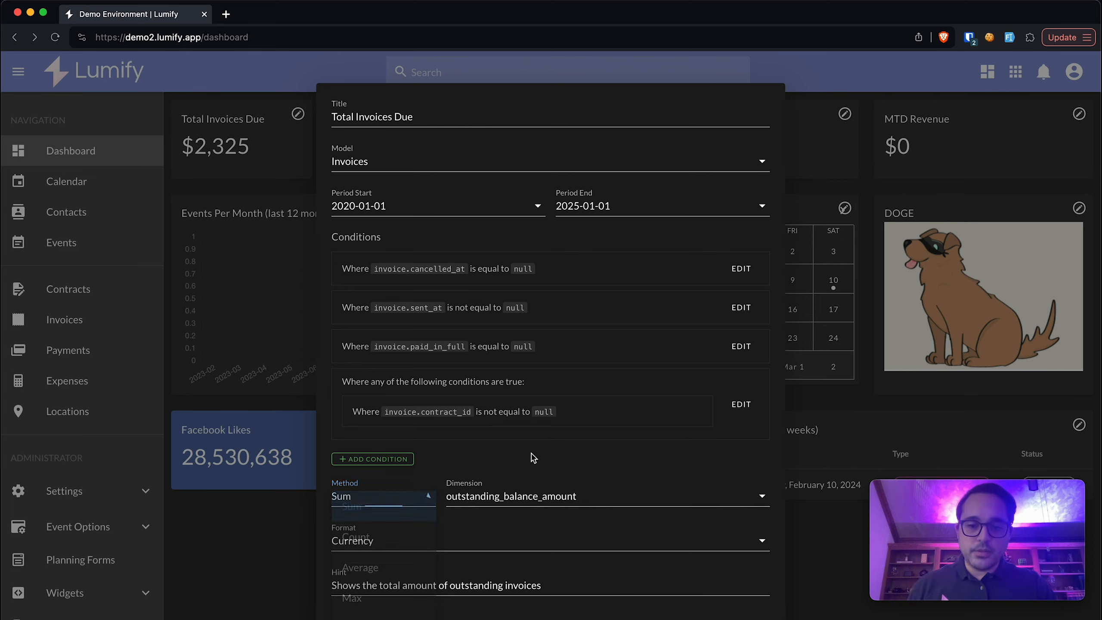
- Review the card's Dimension choices alongside its Method options, keeping Sum and outstanding_balance_amount
left_click(512, 495)
left_click(423, 477)
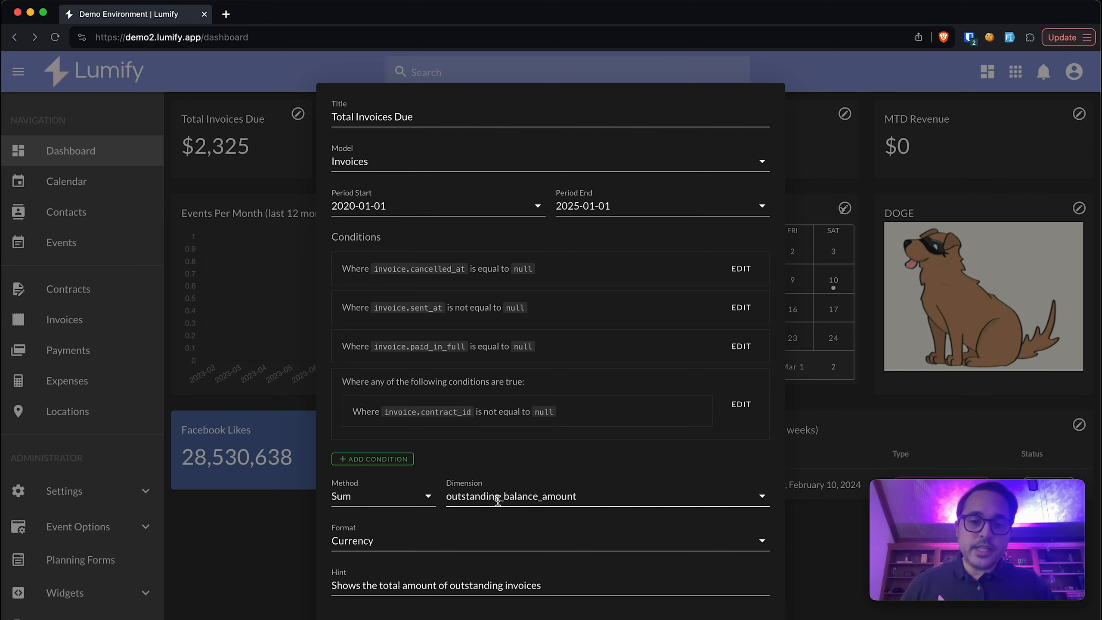
left_click(349, 497)
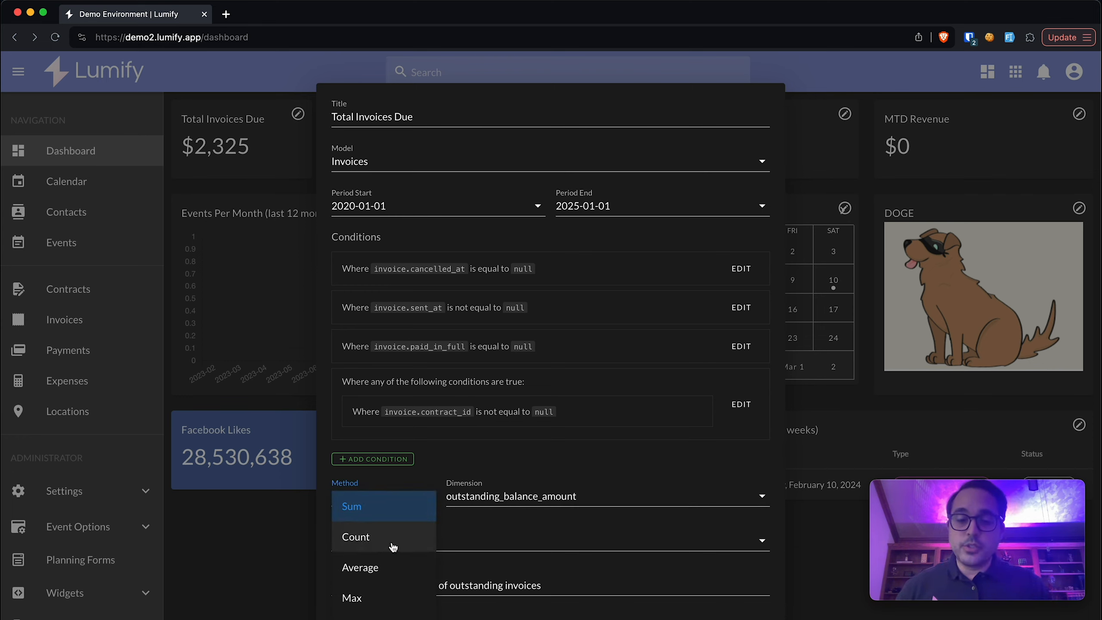
left_click(525, 494)
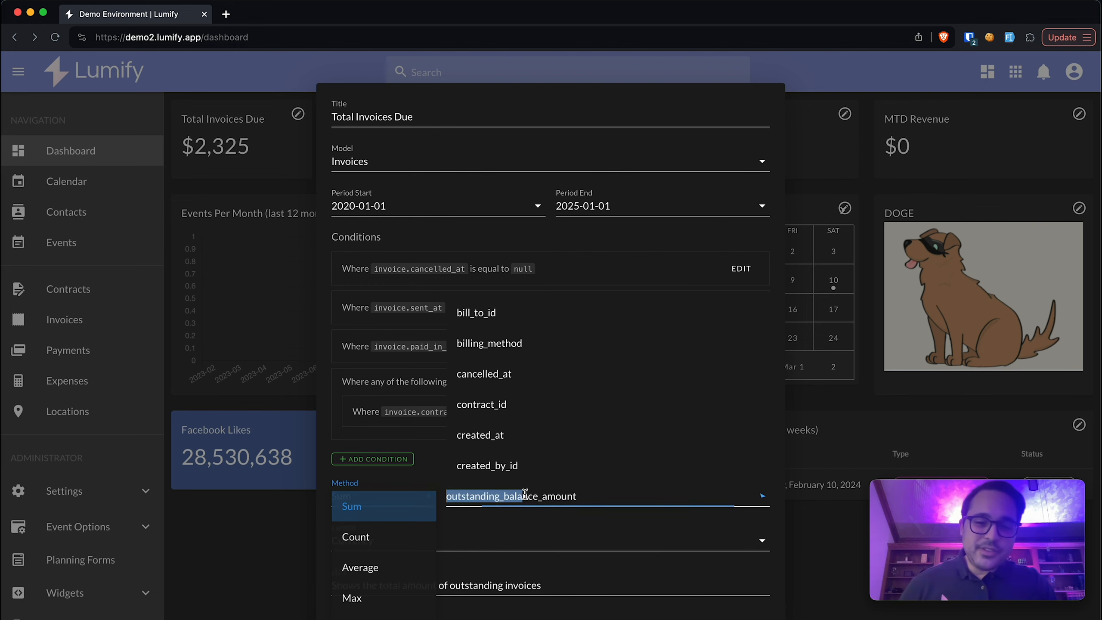
left_click(395, 498)
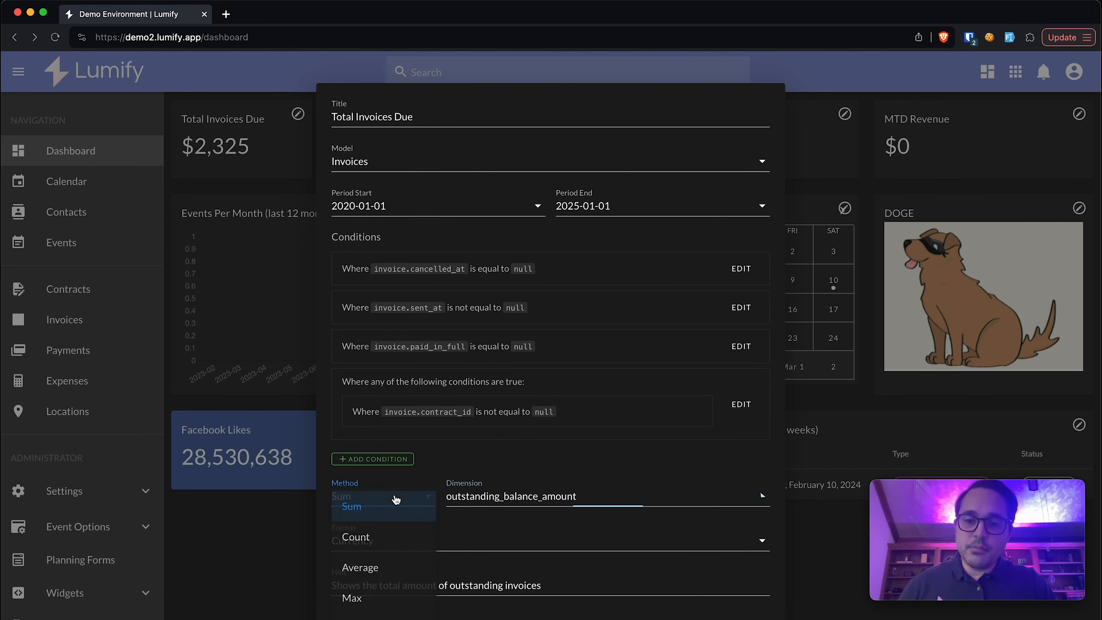
left_click(498, 497)
left_click(420, 473)
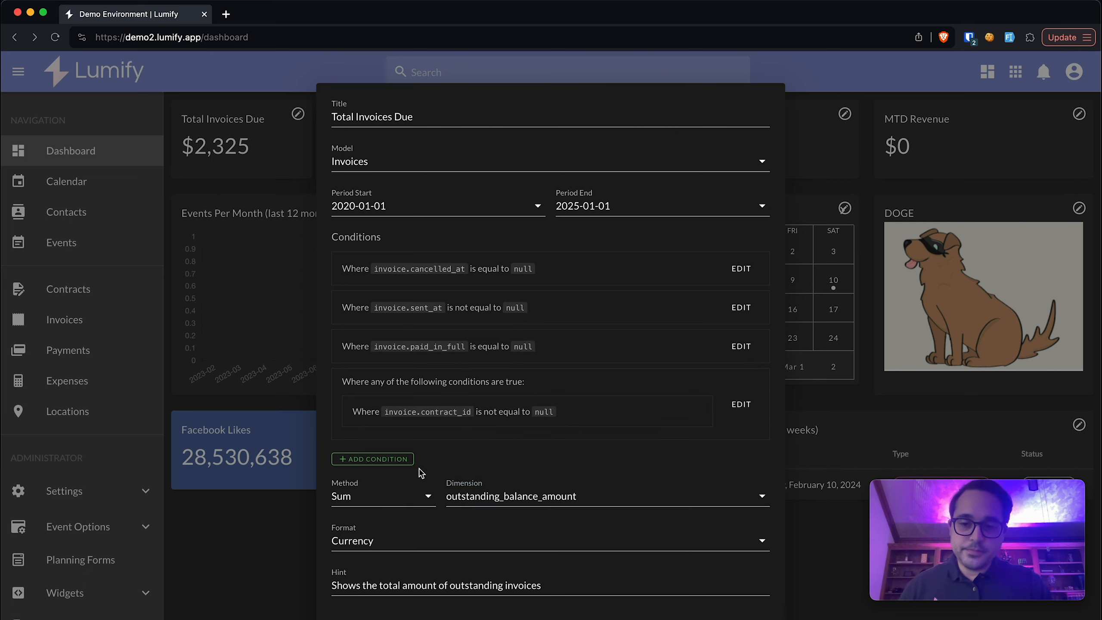
- Set the Total Invoices Due card's format to Number and save the card
left_click(353, 545)
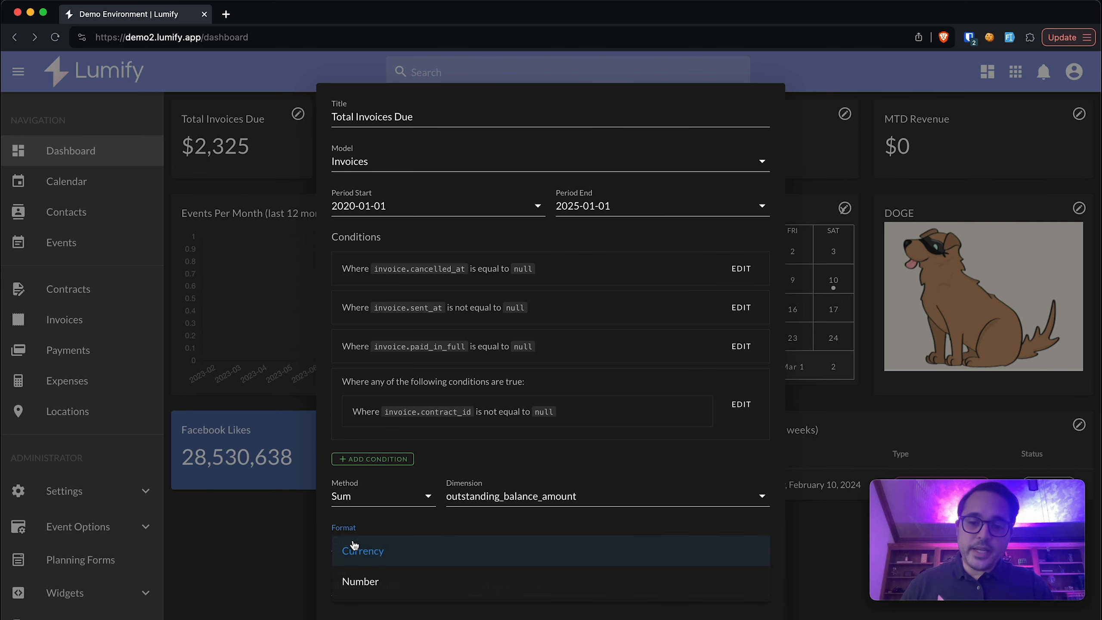
left_click(376, 582)
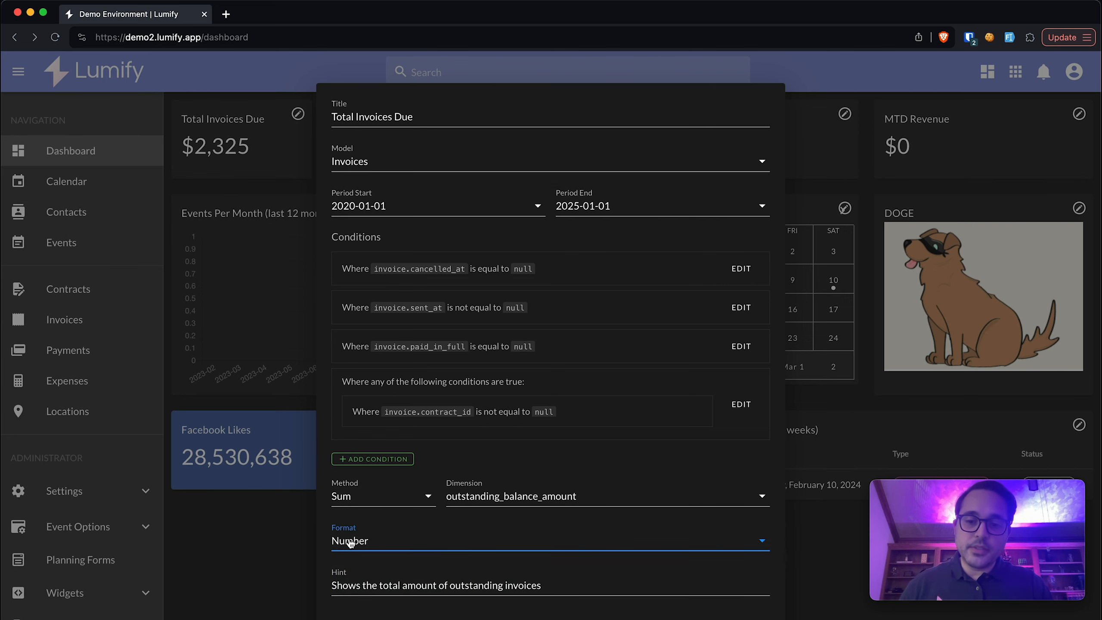
left_click(741, 619)
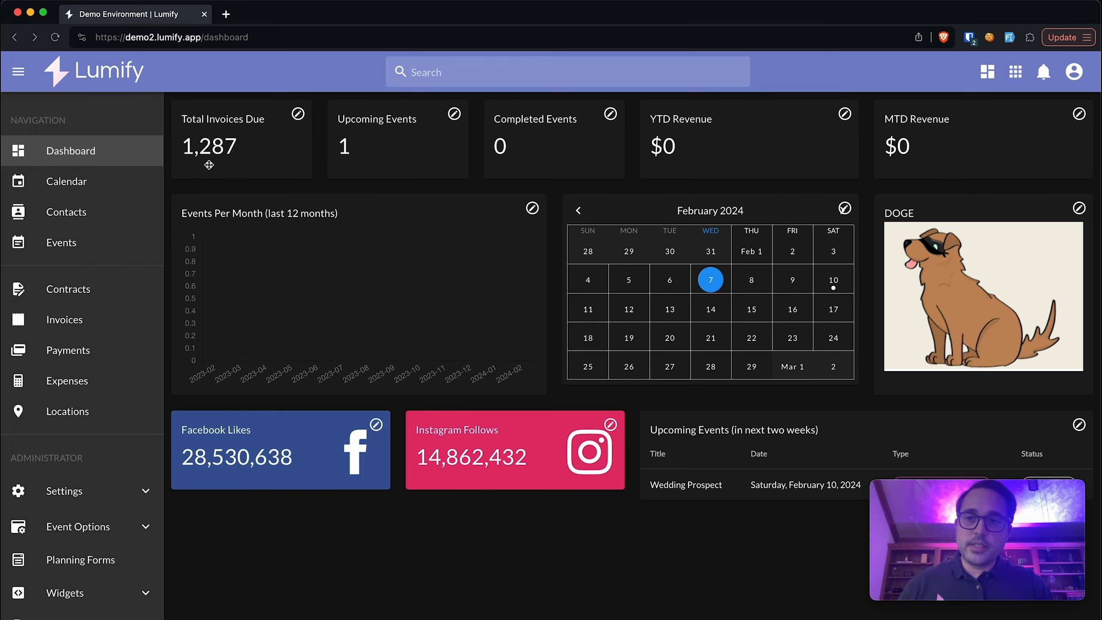
- Set the Total Invoices Due card's format to Currency and save the card
left_click(297, 113)
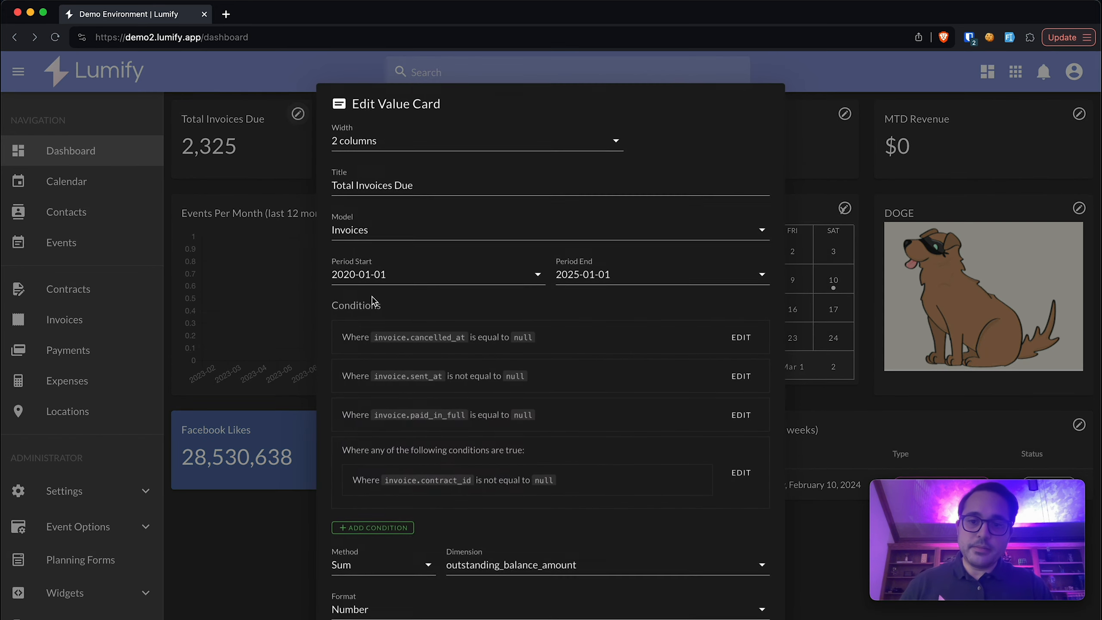
left_click(394, 602)
left_click(397, 614)
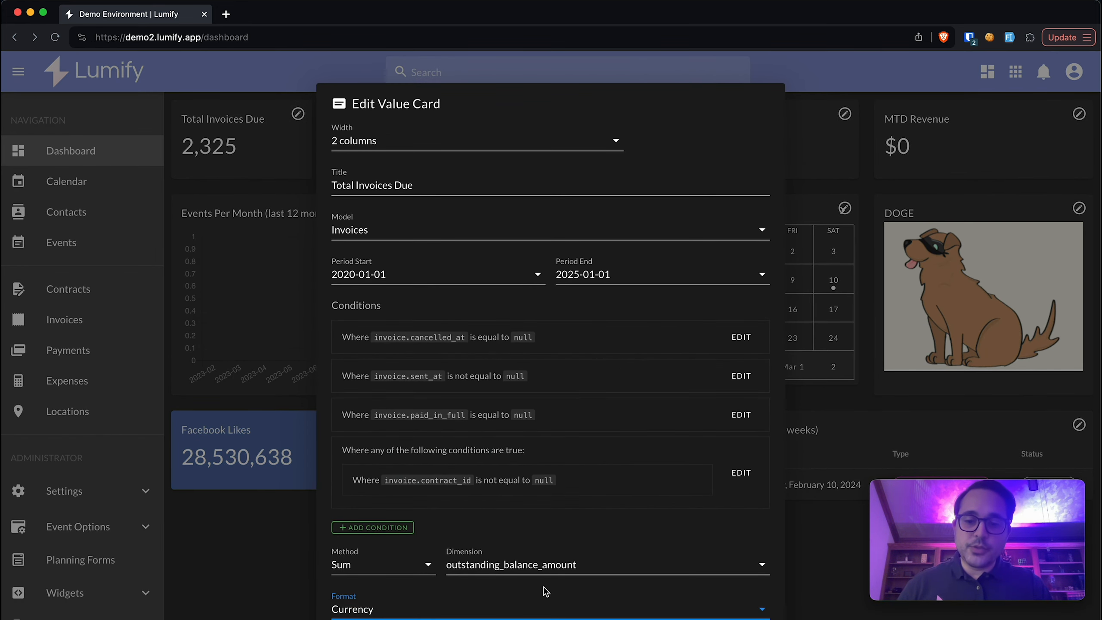
scroll(583, 587, "down", 2)
left_click(489, 539)
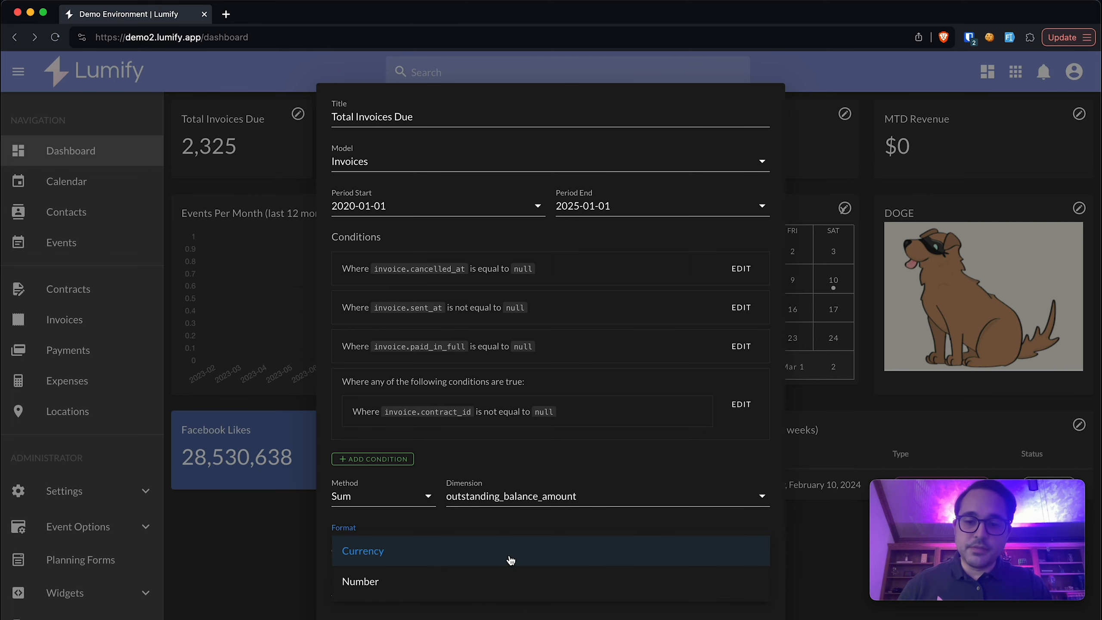
left_click(416, 523)
left_click(748, 608)
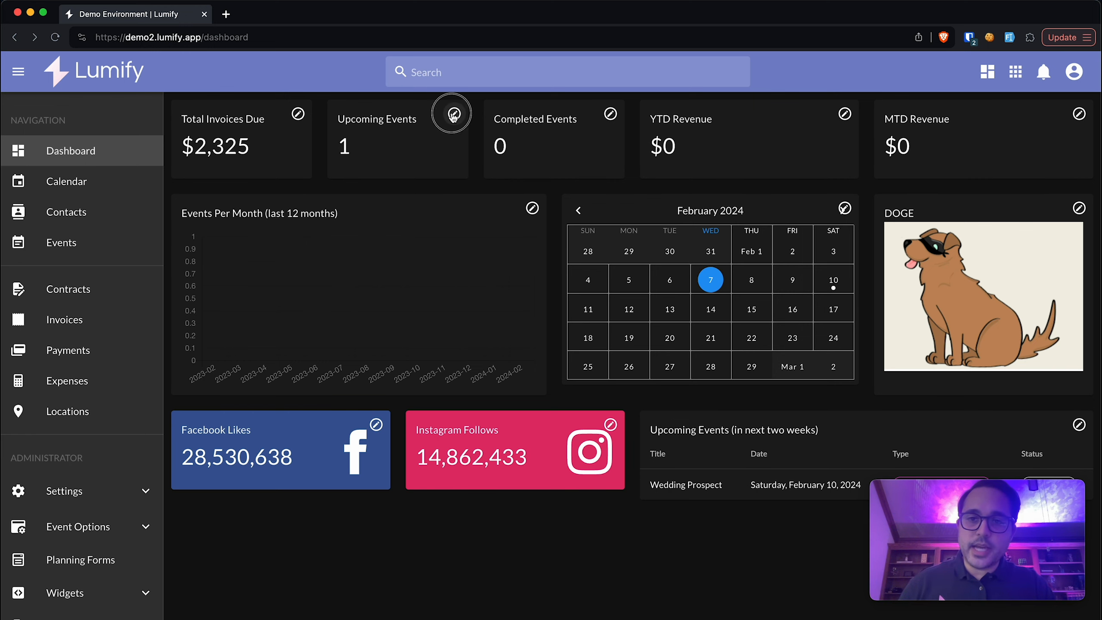
- Open the Upcoming Events card's settings and review its model choices along with the period start and end options
left_click(454, 115)
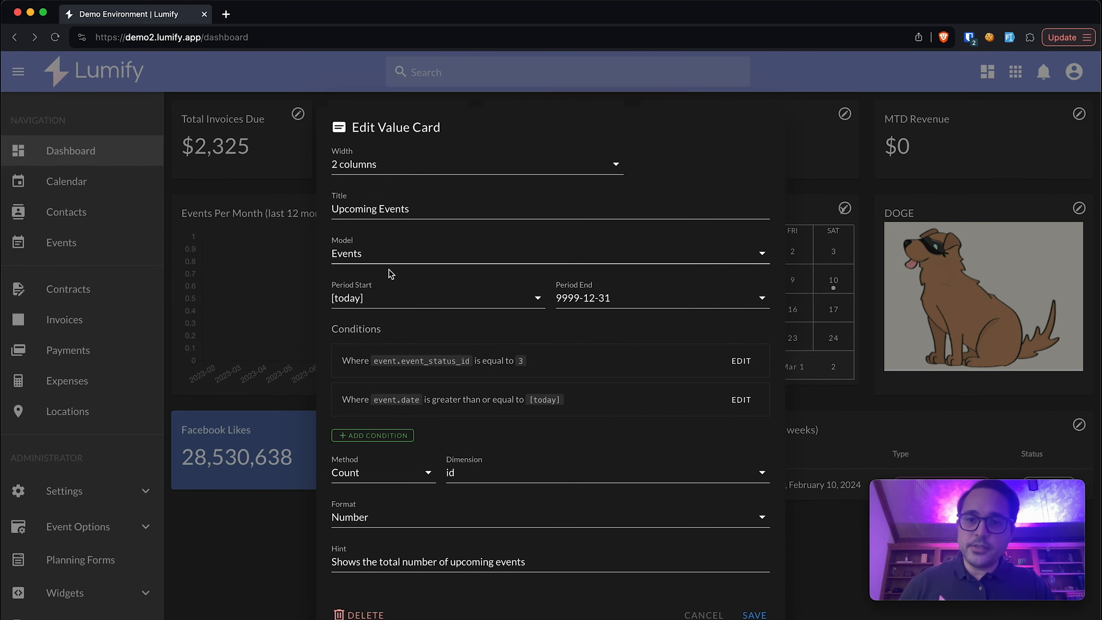
left_click(372, 253)
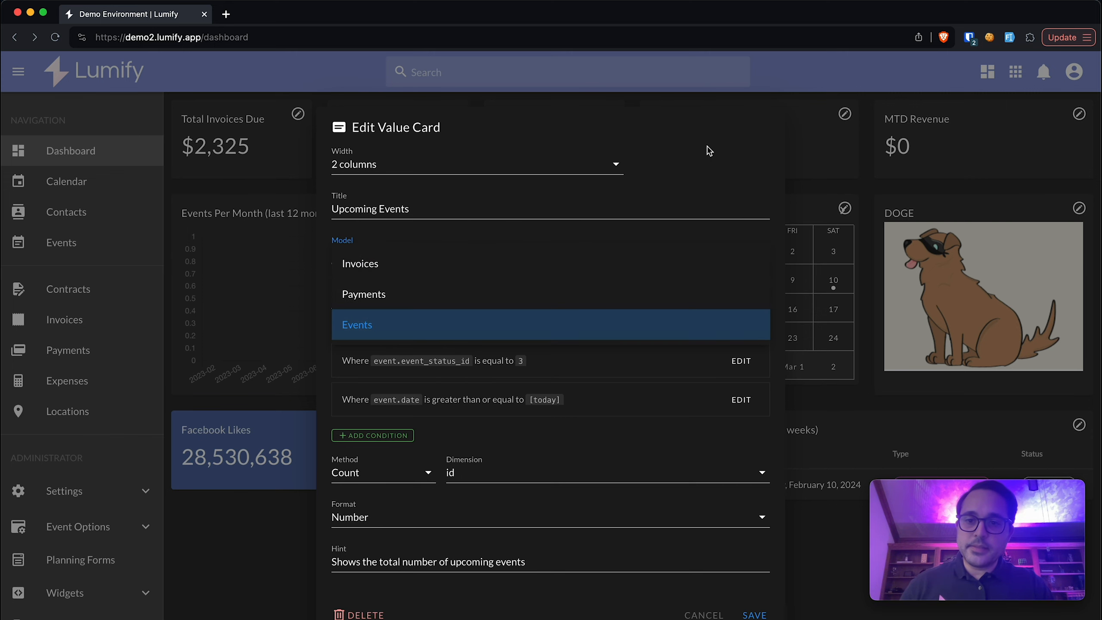
left_click(596, 188)
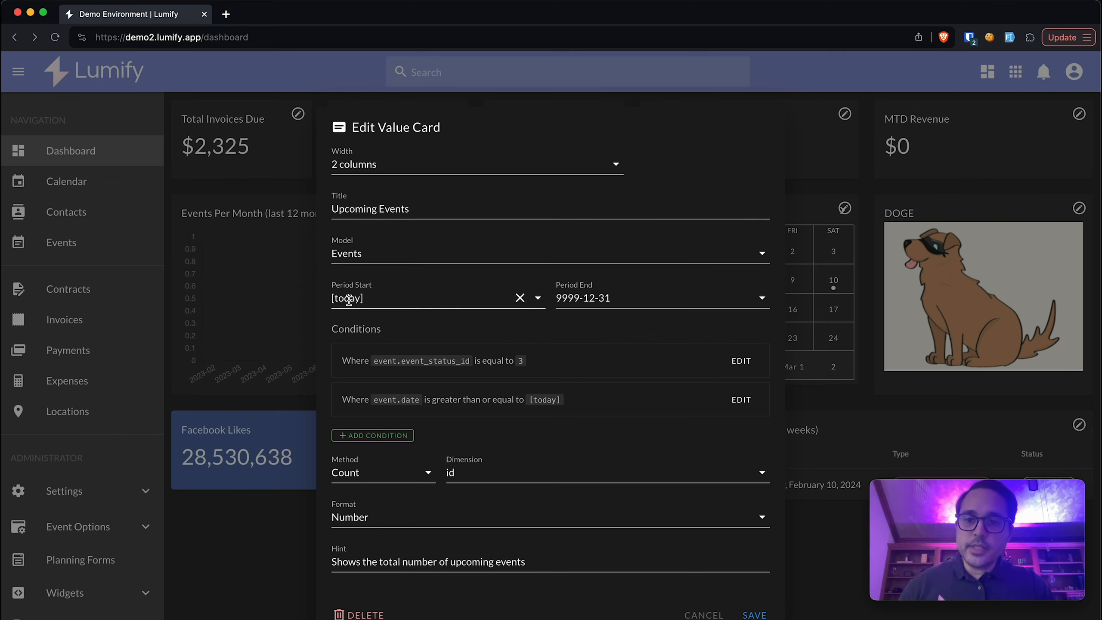
left_click_drag(378, 298, 307, 300)
left_click(635, 298)
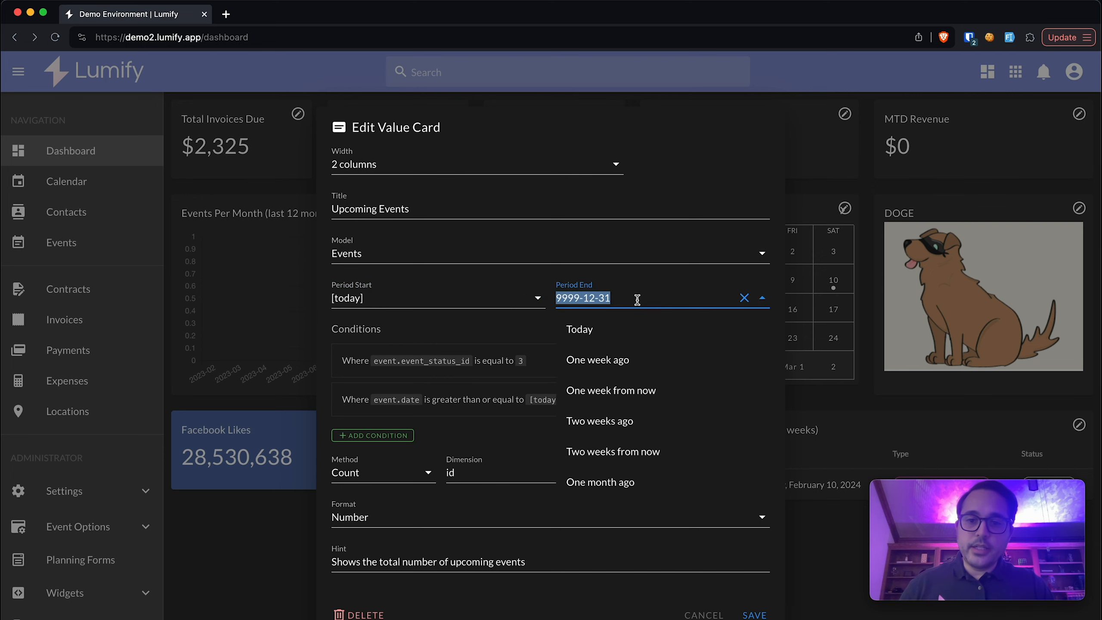
left_click(454, 299)
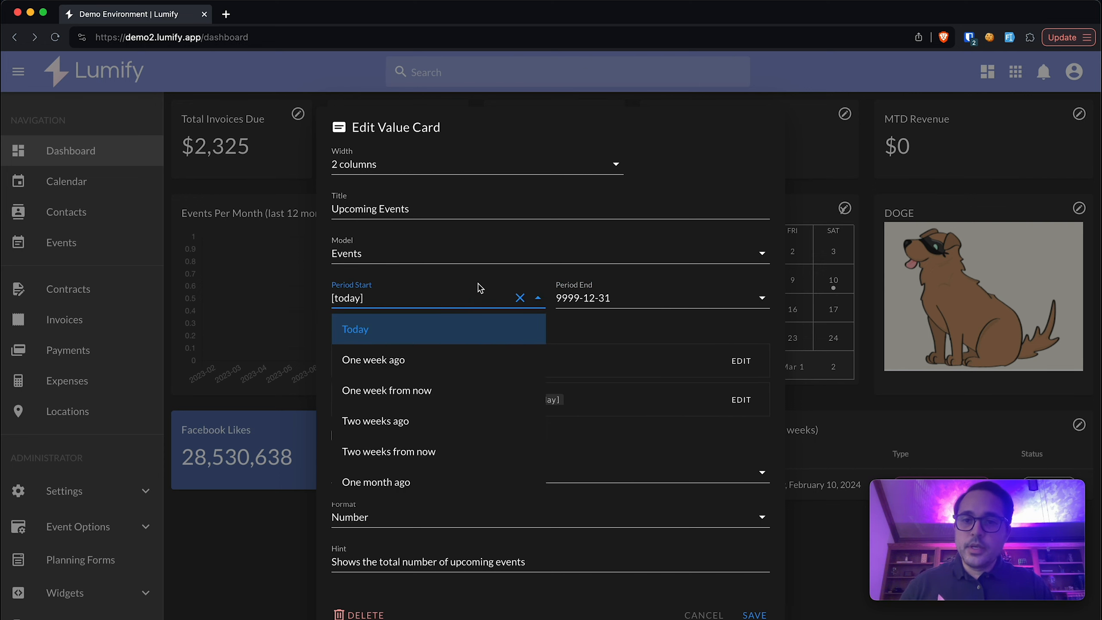
left_click(433, 205)
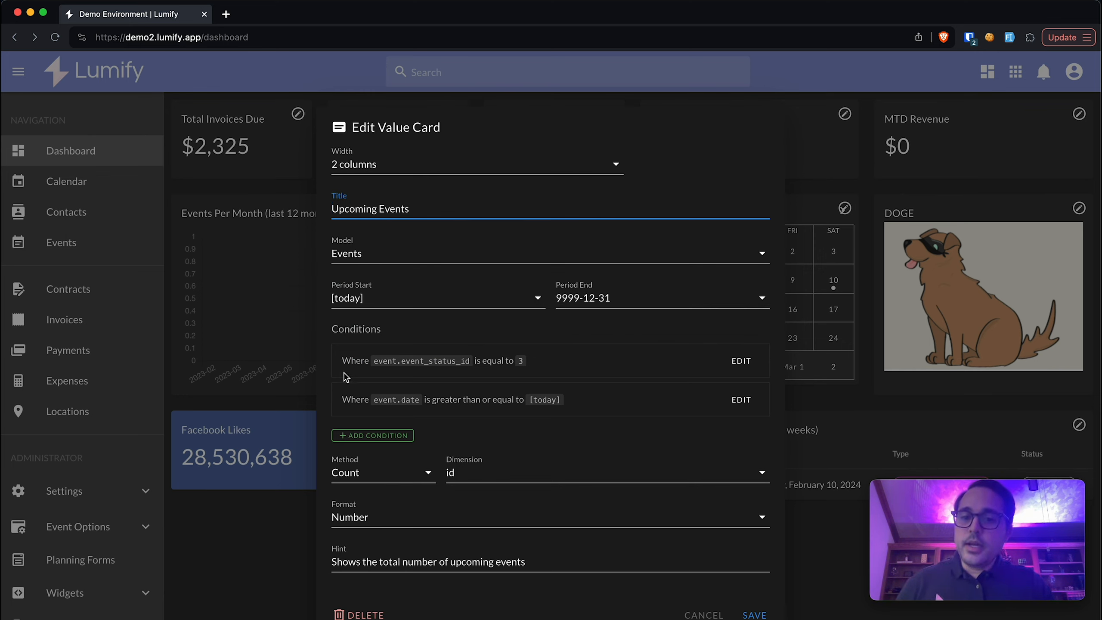
left_click(583, 298)
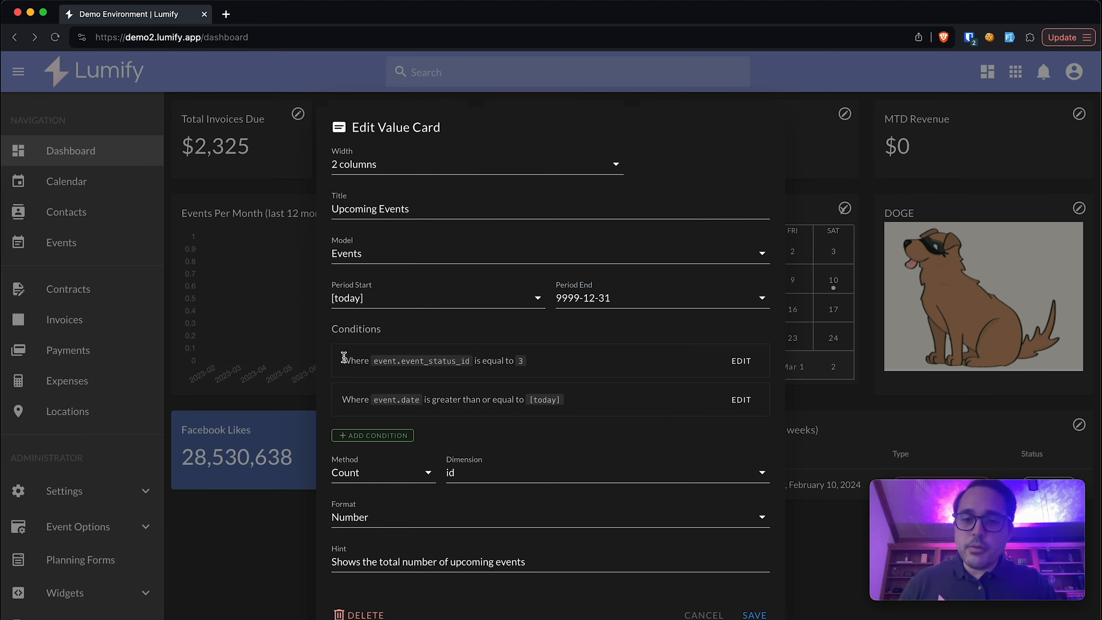
- Change the event_status_id condition to a Where Relation type using the event_status relationship and the label field
left_click_drag(344, 361, 458, 361)
left_click_drag(530, 363, 511, 360)
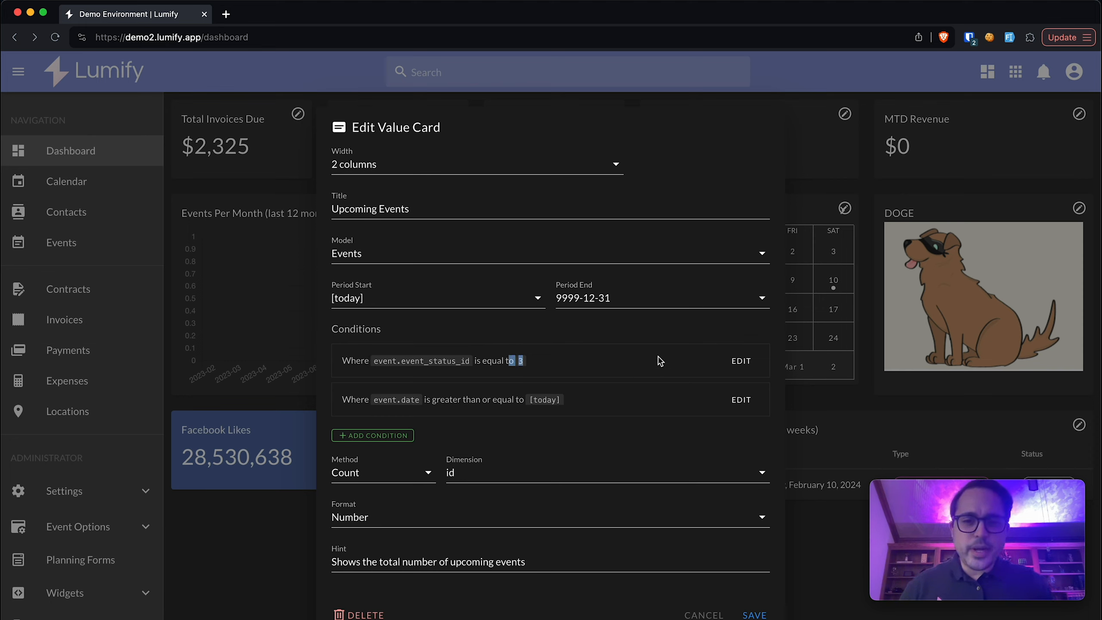
double_click(521, 361)
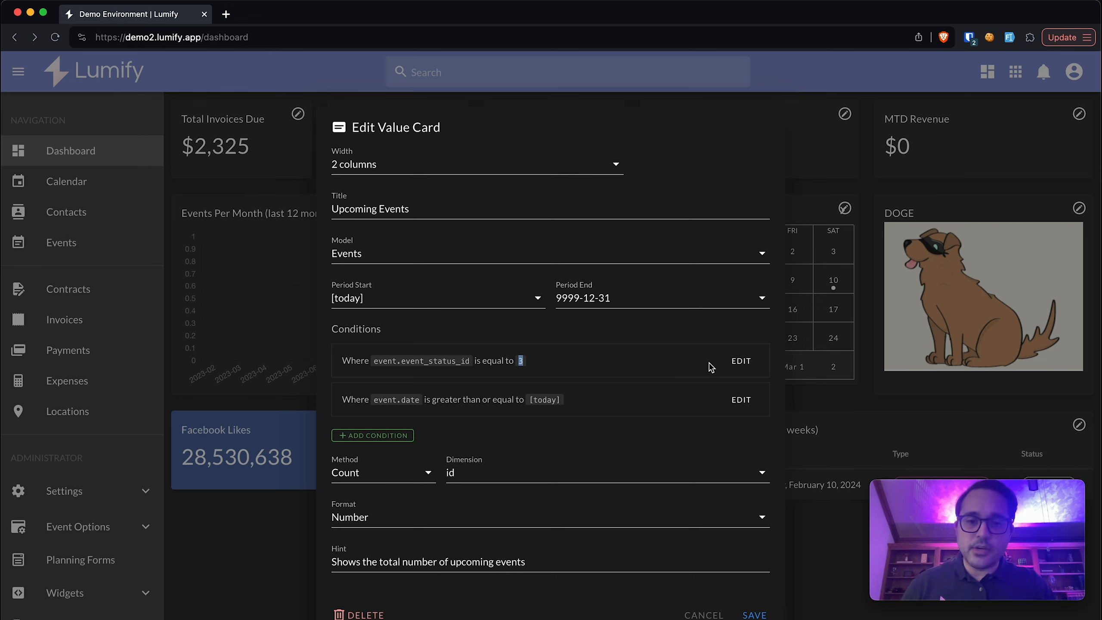
left_click(733, 362)
left_click(455, 353)
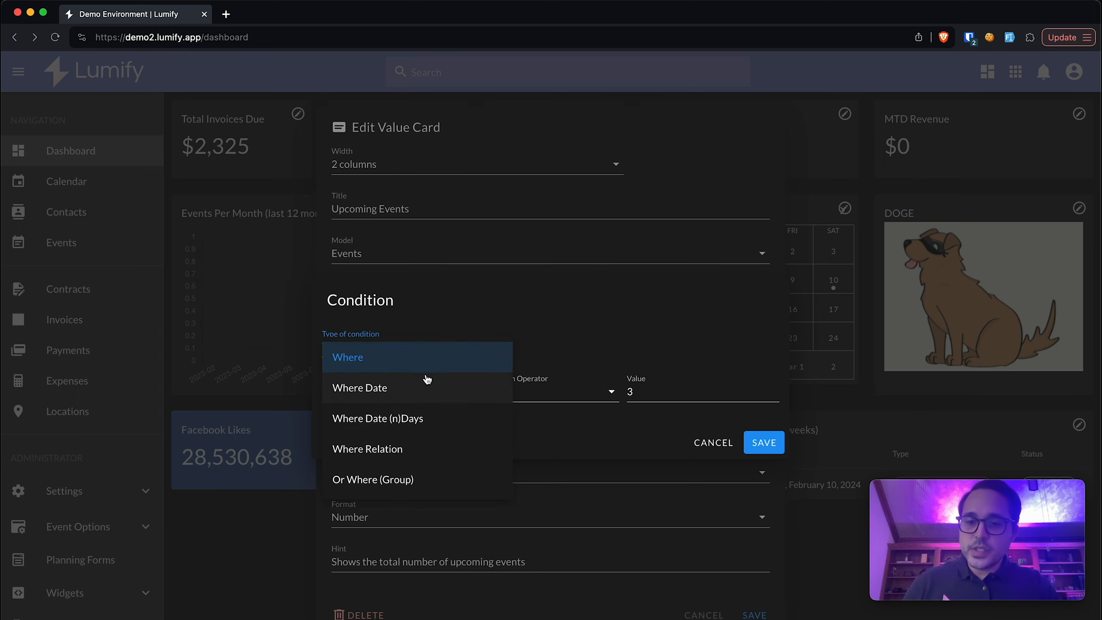
left_click(364, 449)
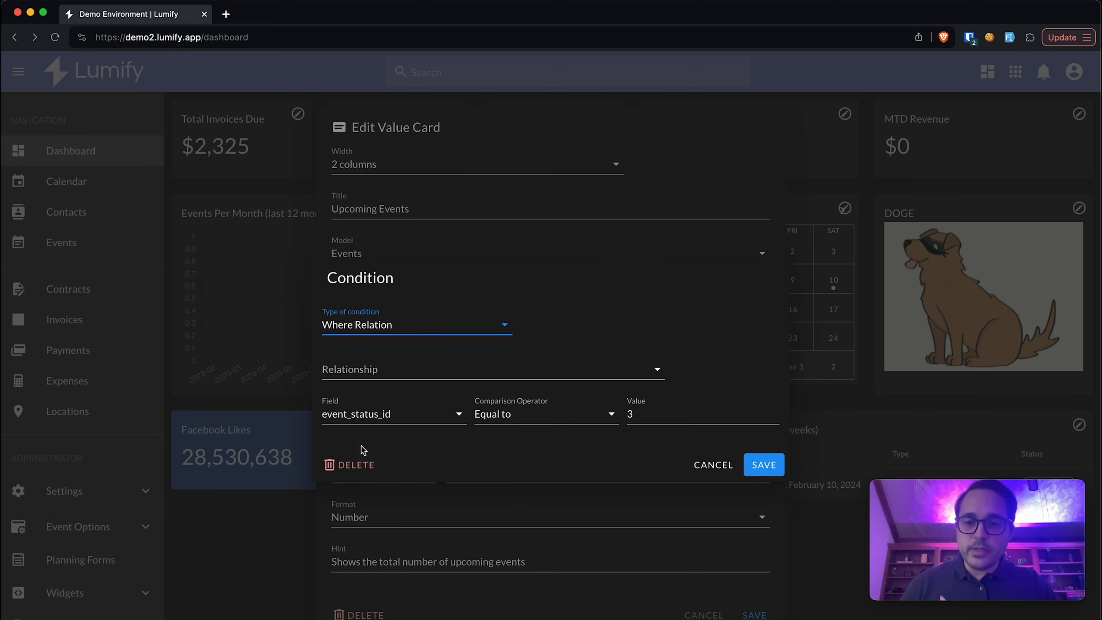
left_click(376, 374)
left_click(388, 382)
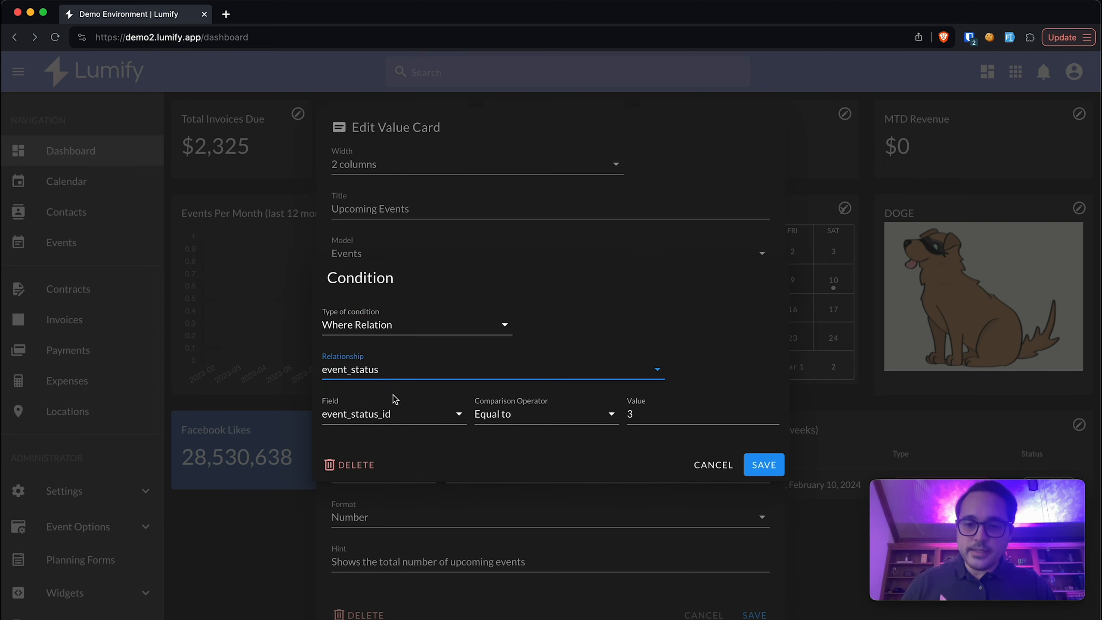
left_click(401, 413)
left_click(387, 537)
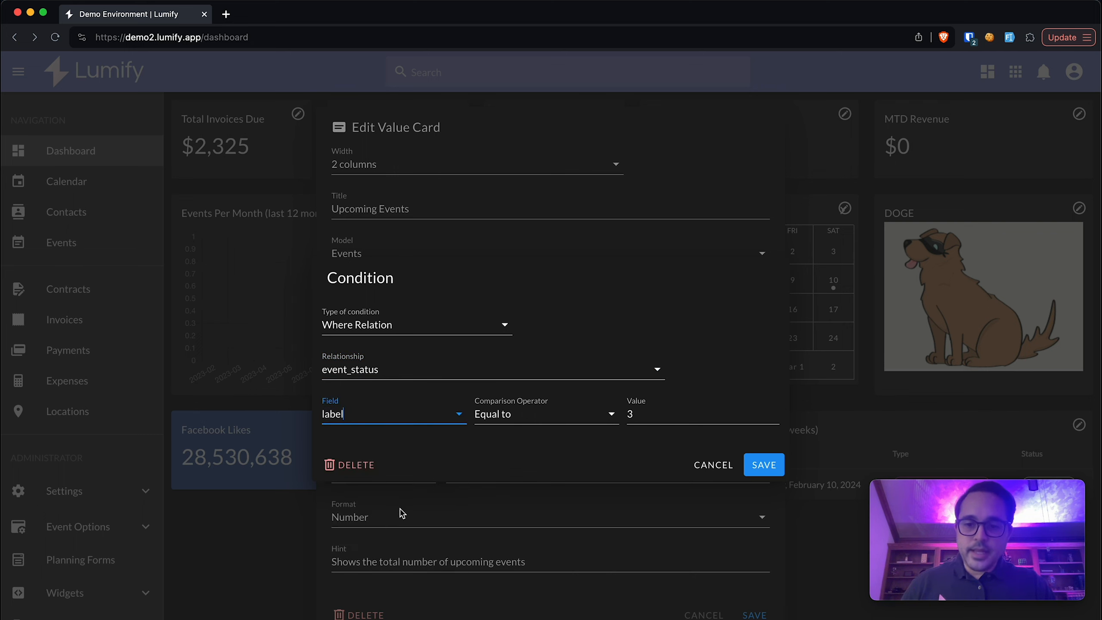
- Set the condition's comparison operator to Contains and its value to "confirmed", and save the condition
left_click(566, 413)
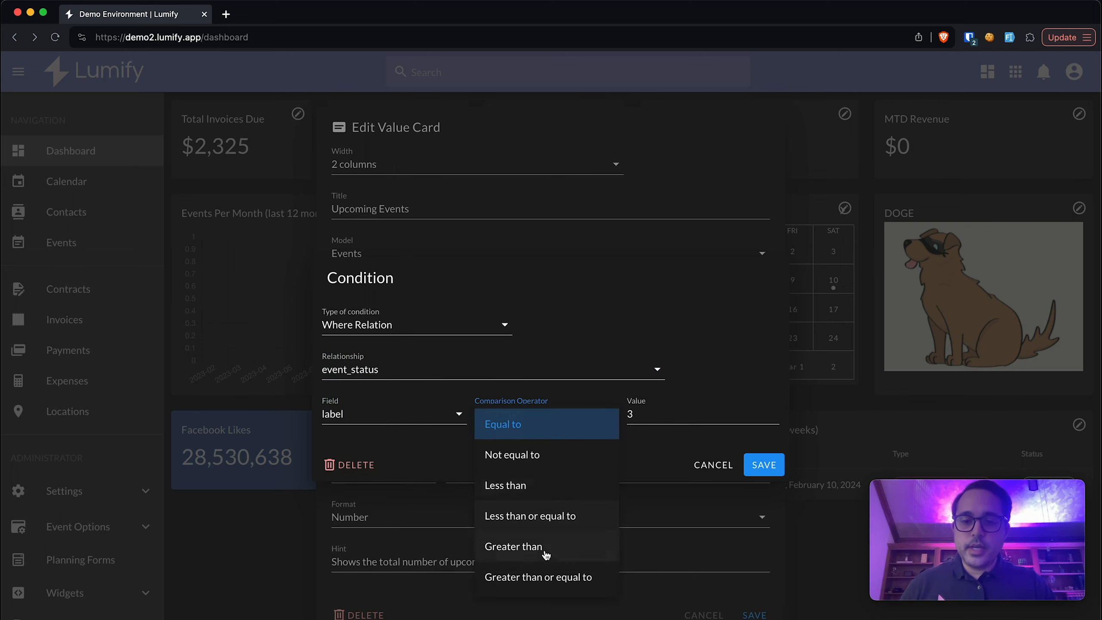
scroll(538, 556, "down", 2)
left_click(530, 550)
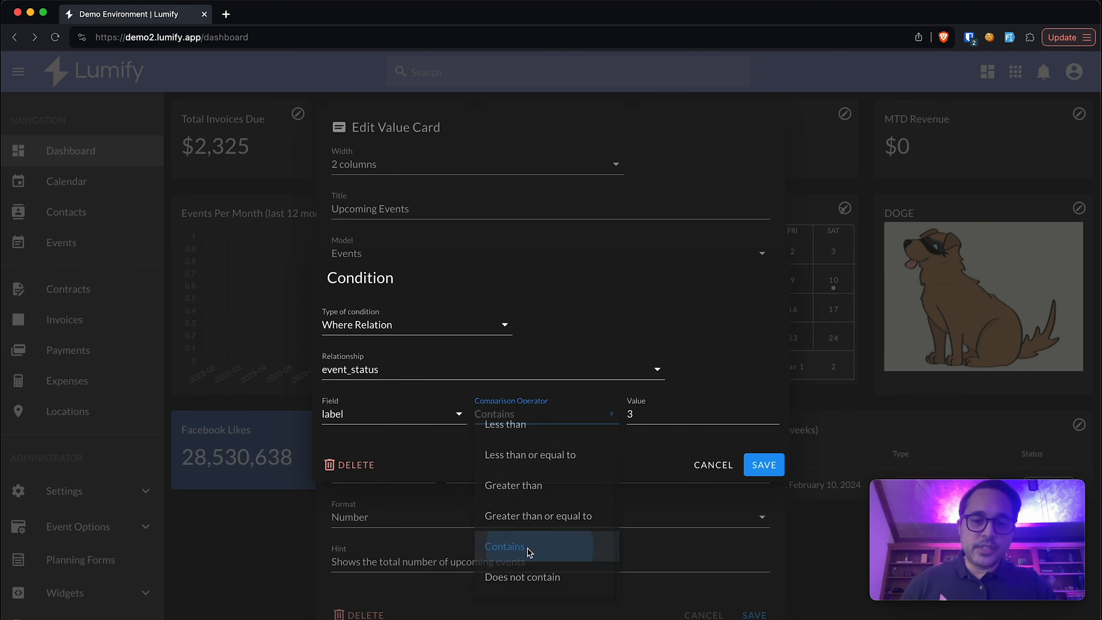
double_click(683, 414)
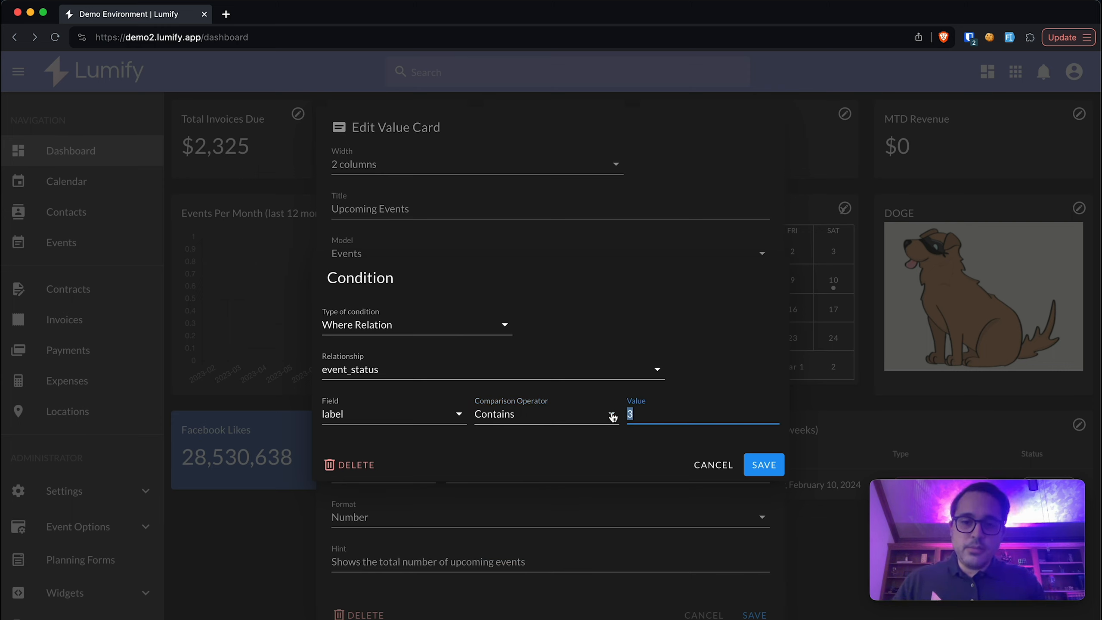
type("confirme")
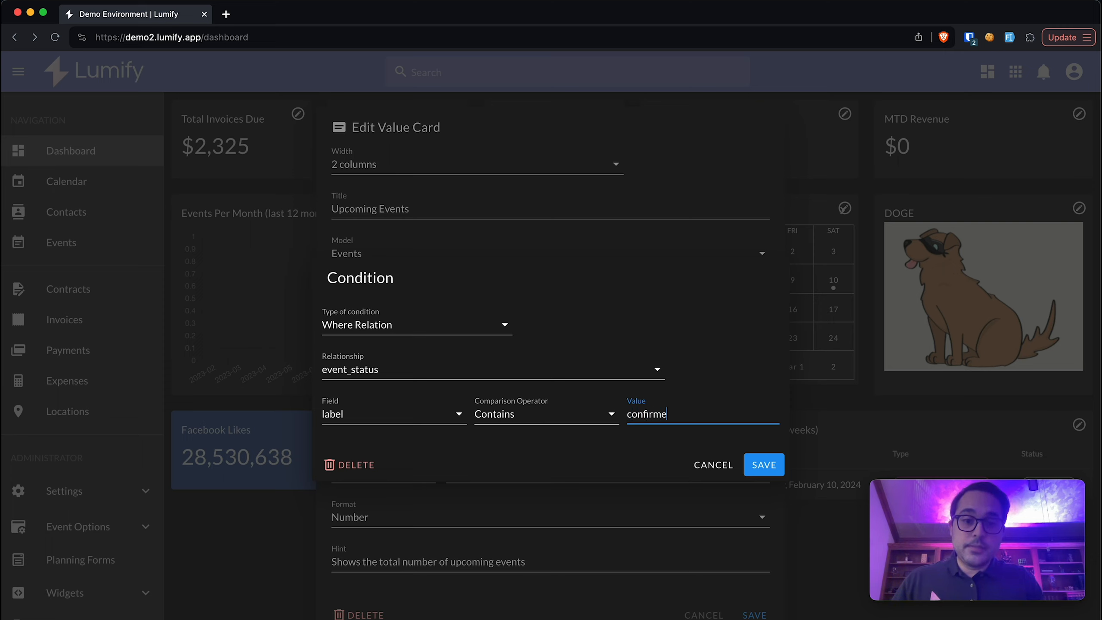
type("d")
left_click(750, 466)
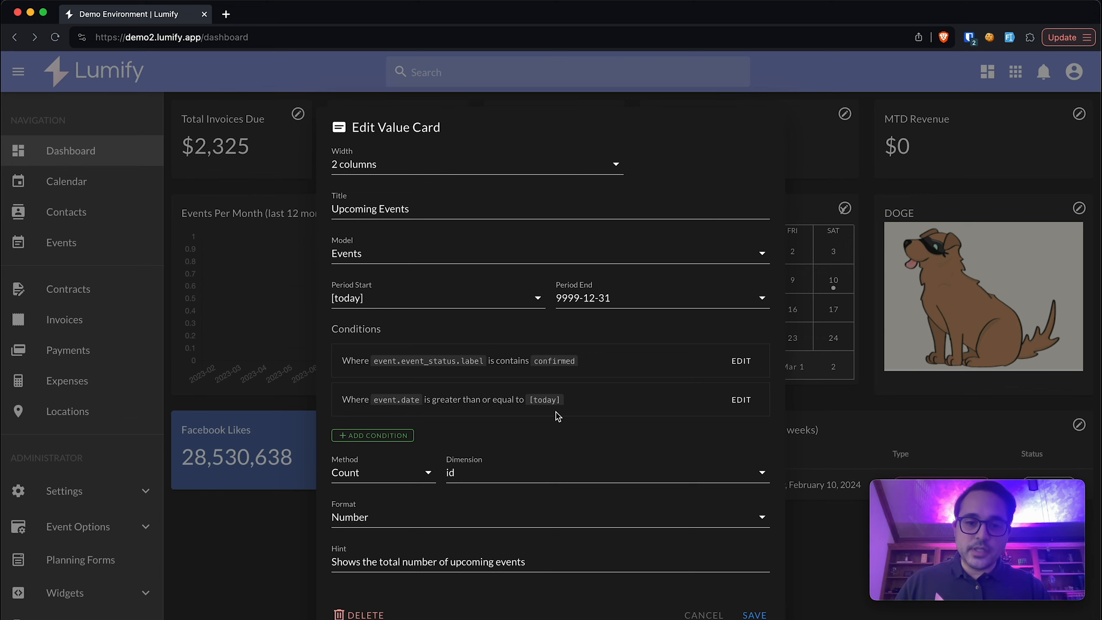
- Delete the event.date condition from the Upcoming Events card
left_click(741, 400)
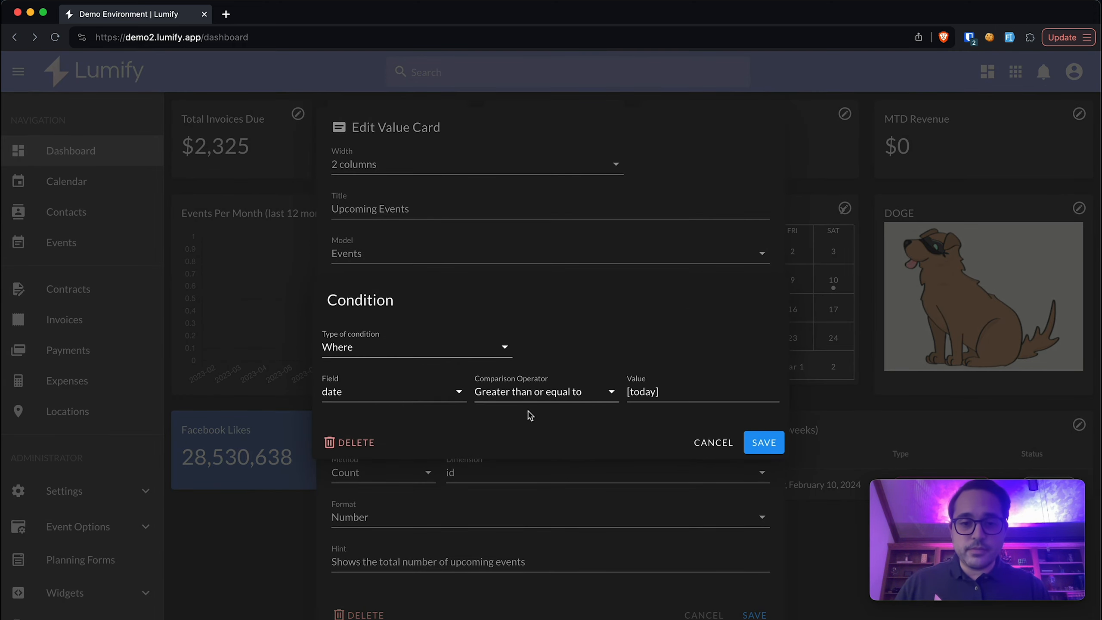
left_click(349, 442)
left_click(651, 403)
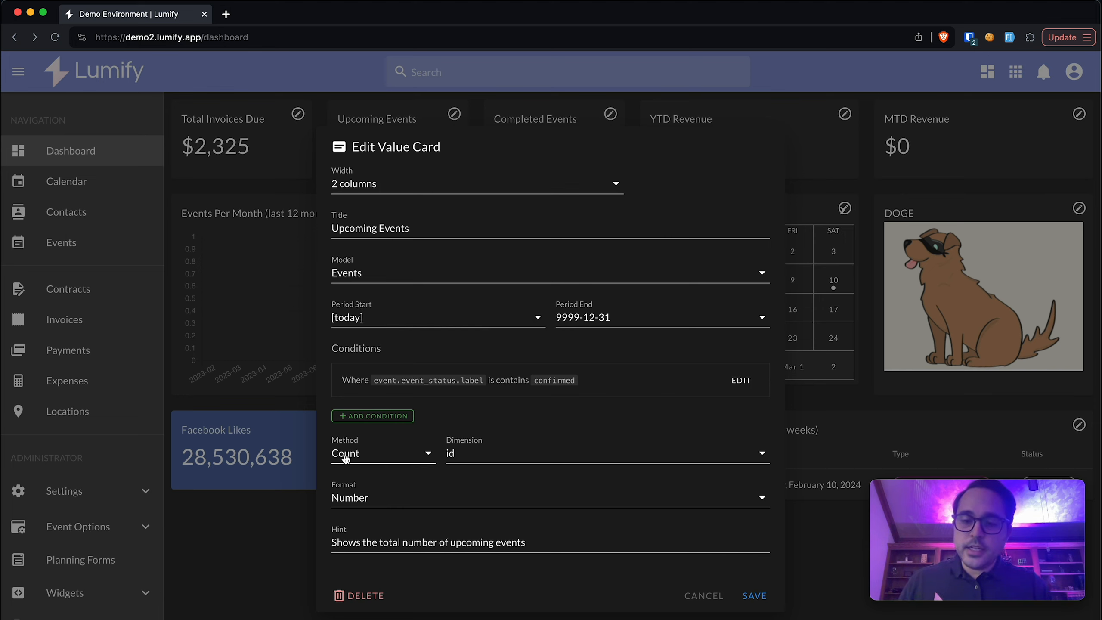
- Set the Upcoming Events card's dimension to title and save the card
left_click(467, 455)
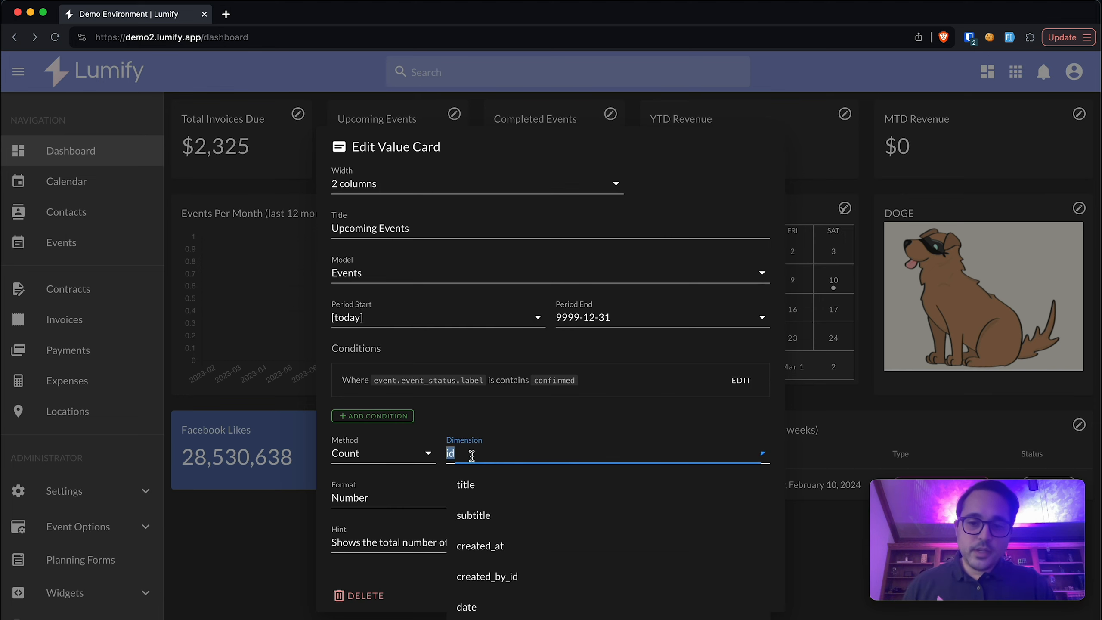
left_click(498, 486)
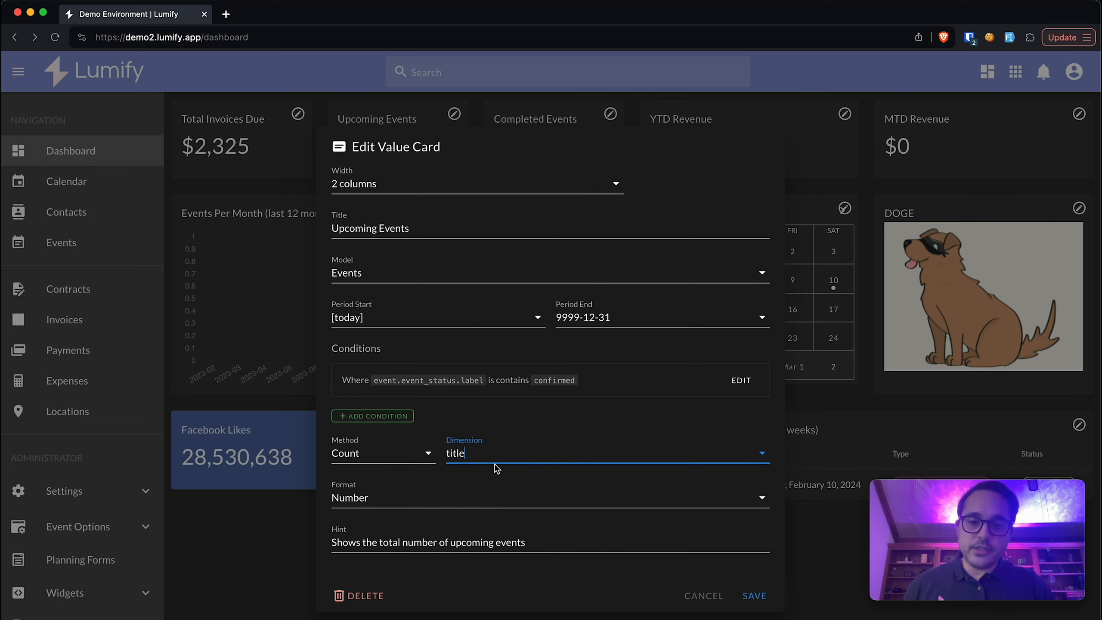
left_click(497, 458)
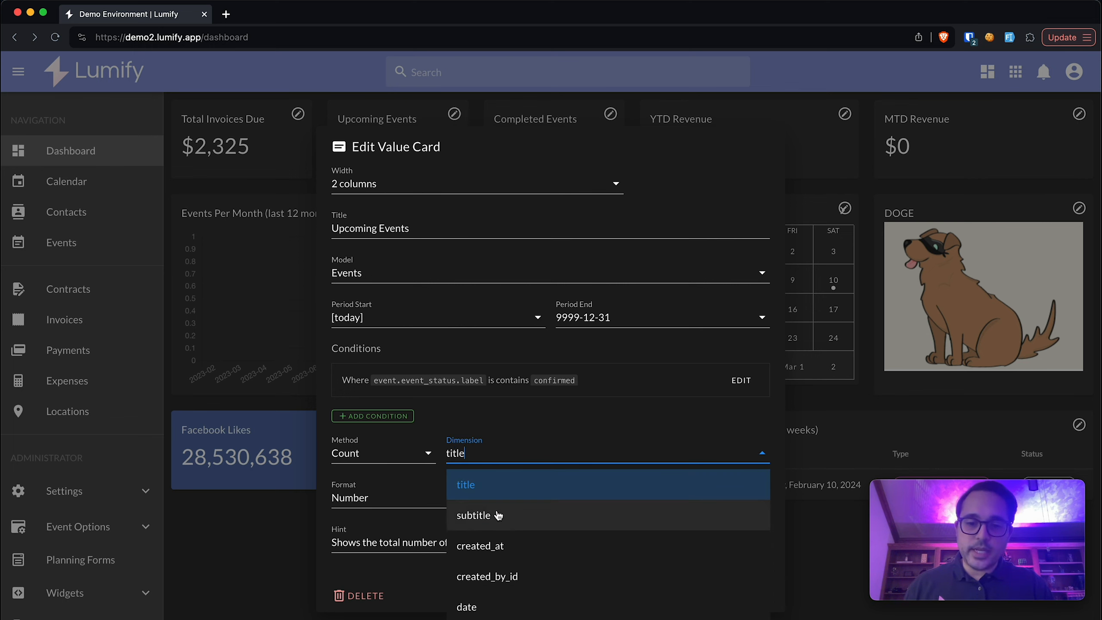
left_click(492, 423)
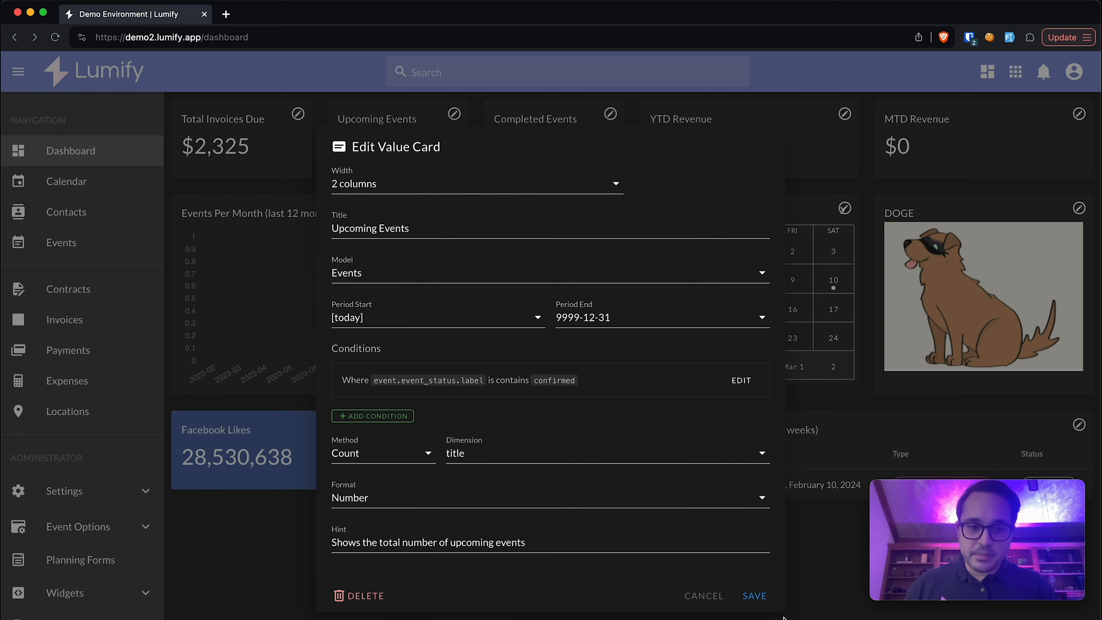
left_click(760, 597)
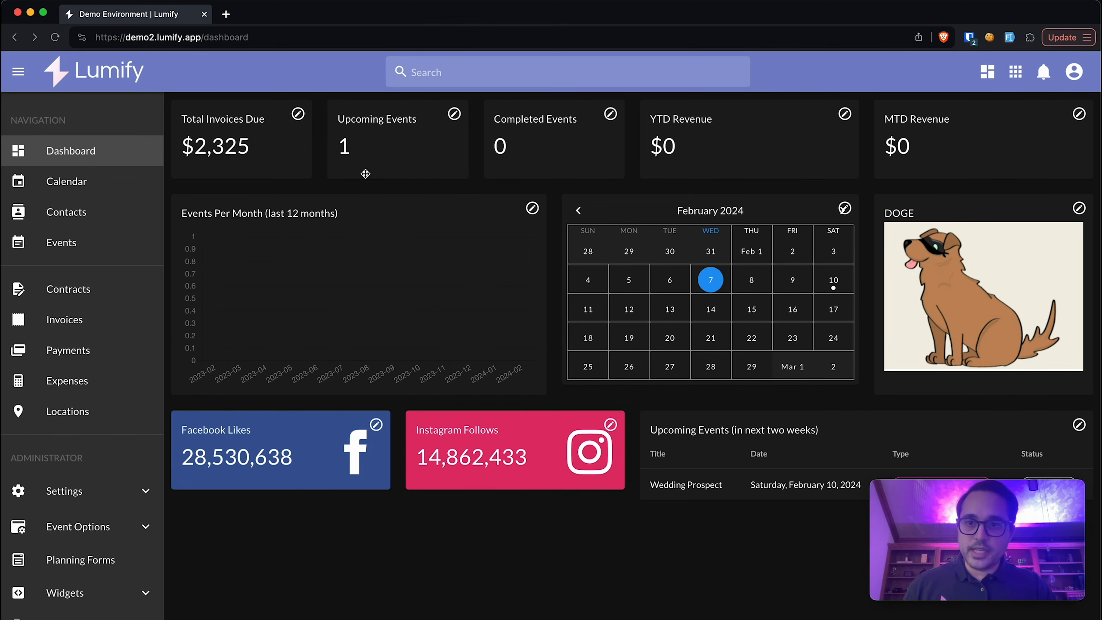
- Open the Wedding Prospect event, set its status to Confirmed while keeping its event date, and save the event
left_click(113, 241)
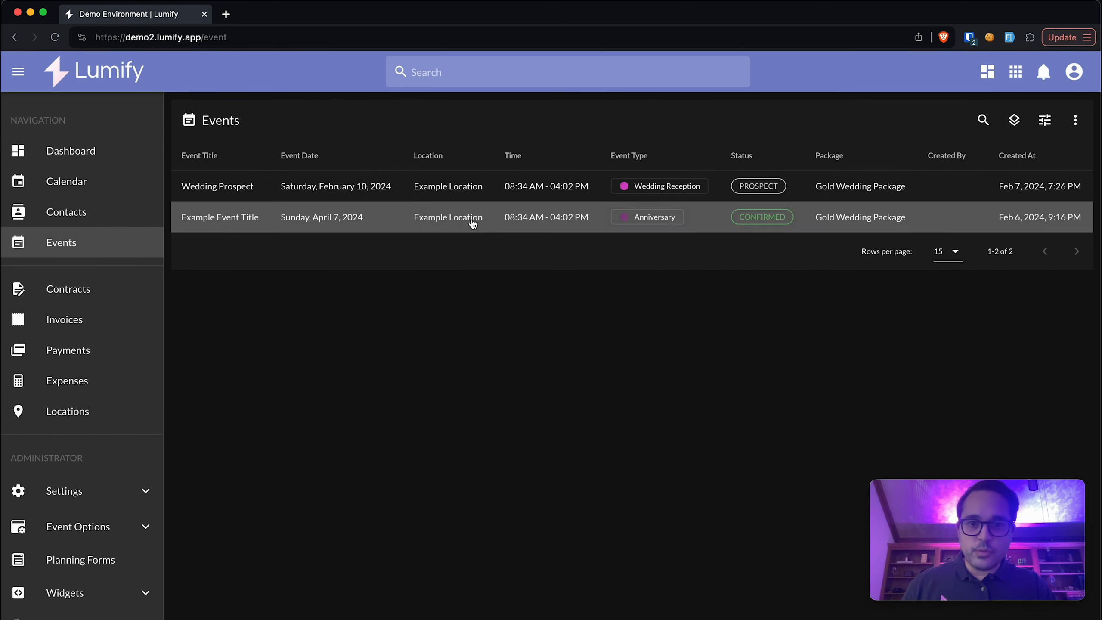
left_click(462, 195)
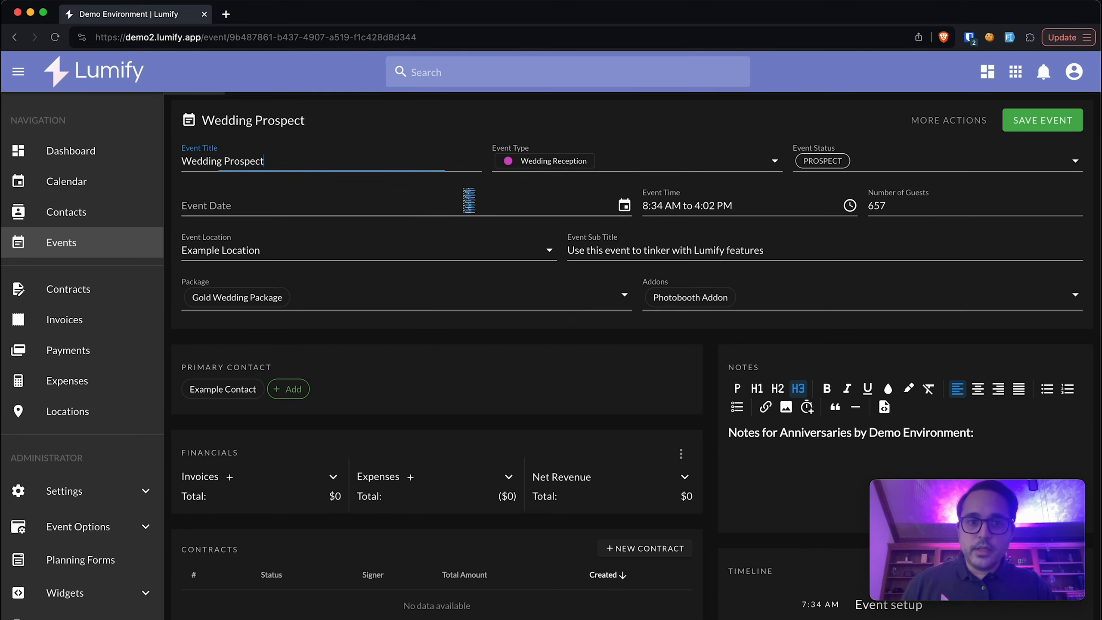
left_click(872, 161)
left_click(886, 265)
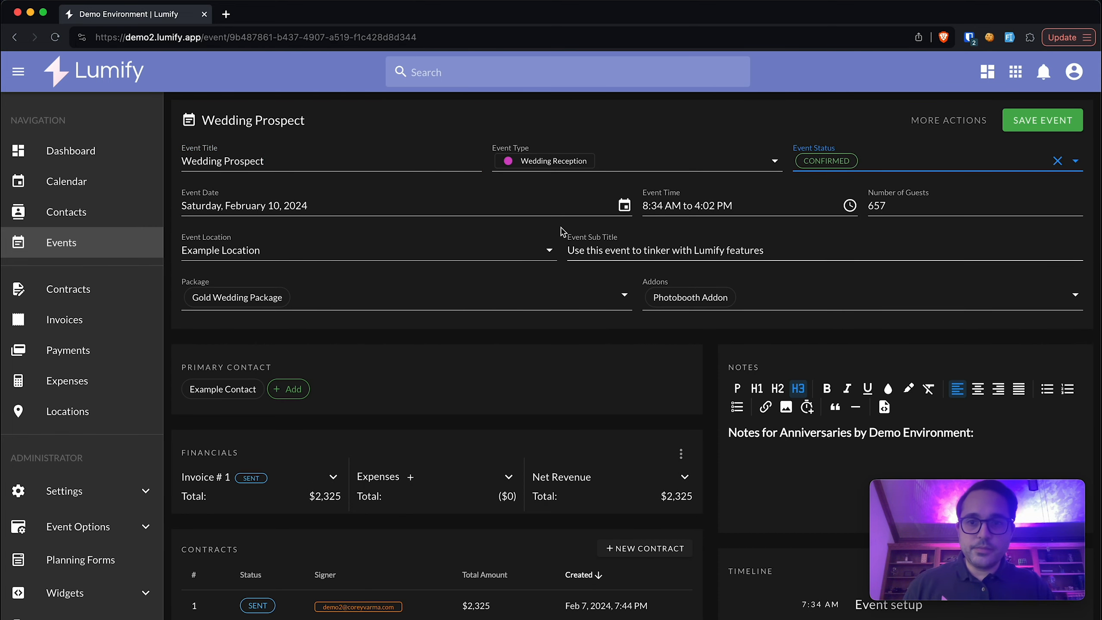
left_click(499, 204)
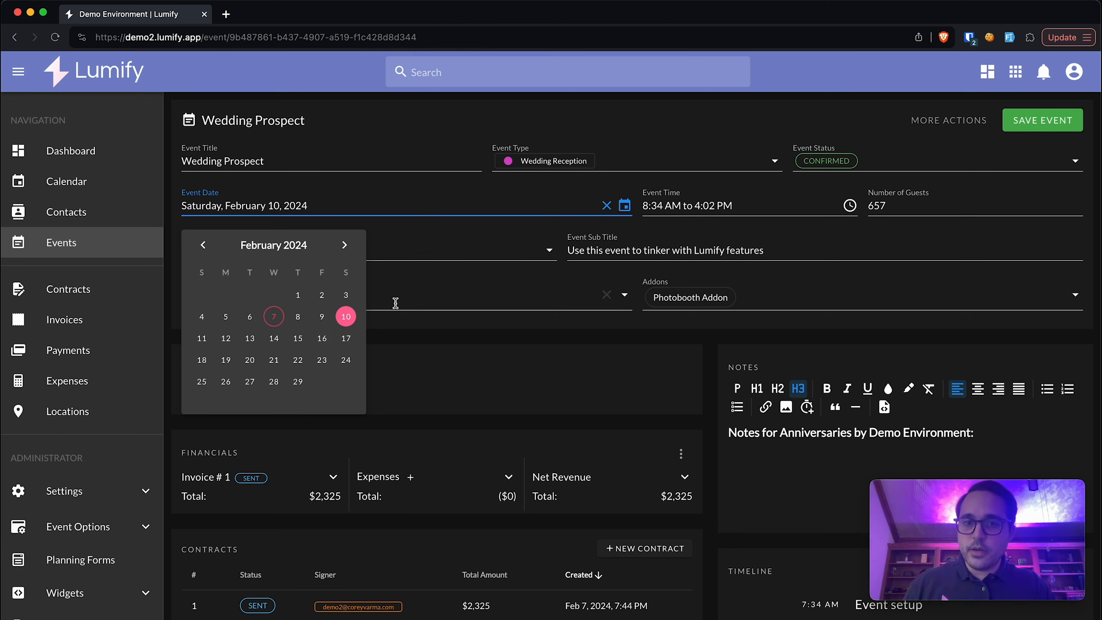
left_click(512, 199)
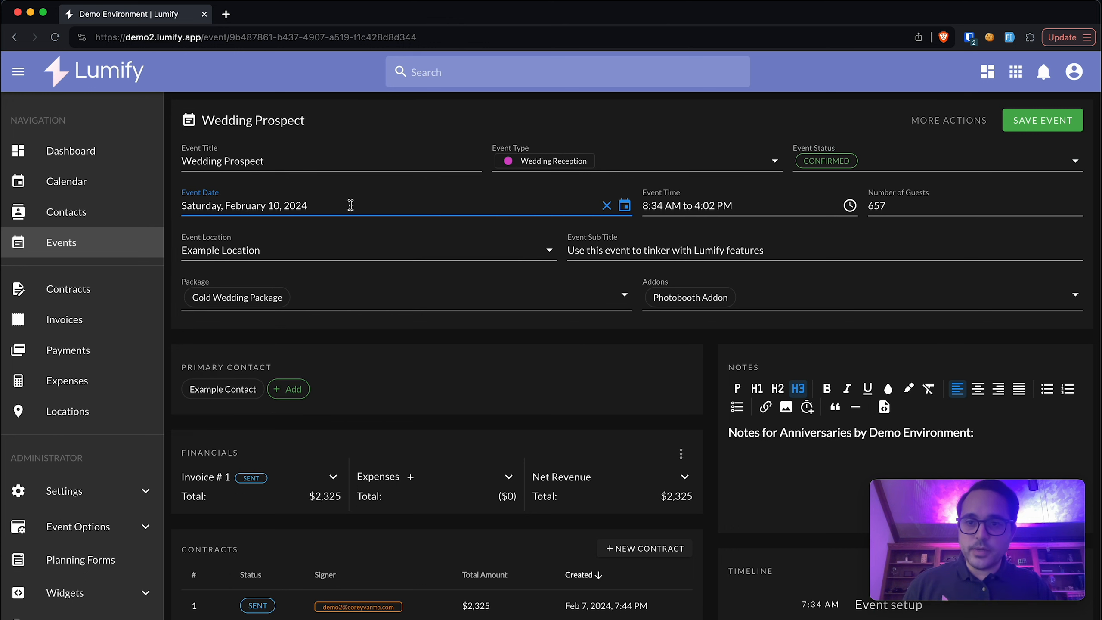
left_click(1019, 120)
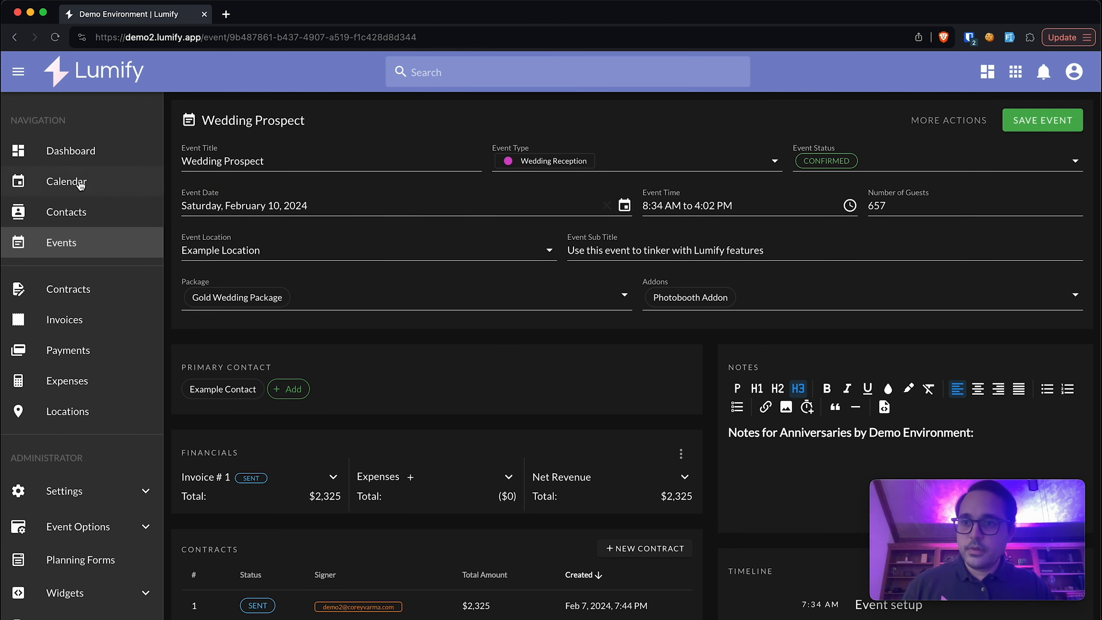
- Return to the dashboard and re-save the Upcoming Events card without changes to refresh its count
left_click(56, 152)
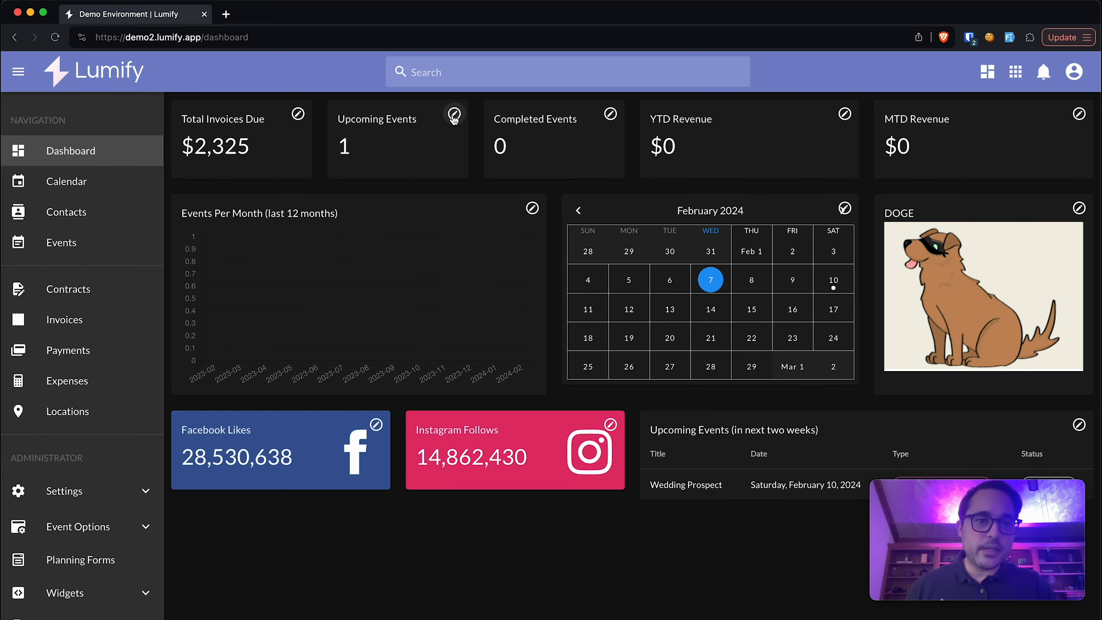
left_click(454, 115)
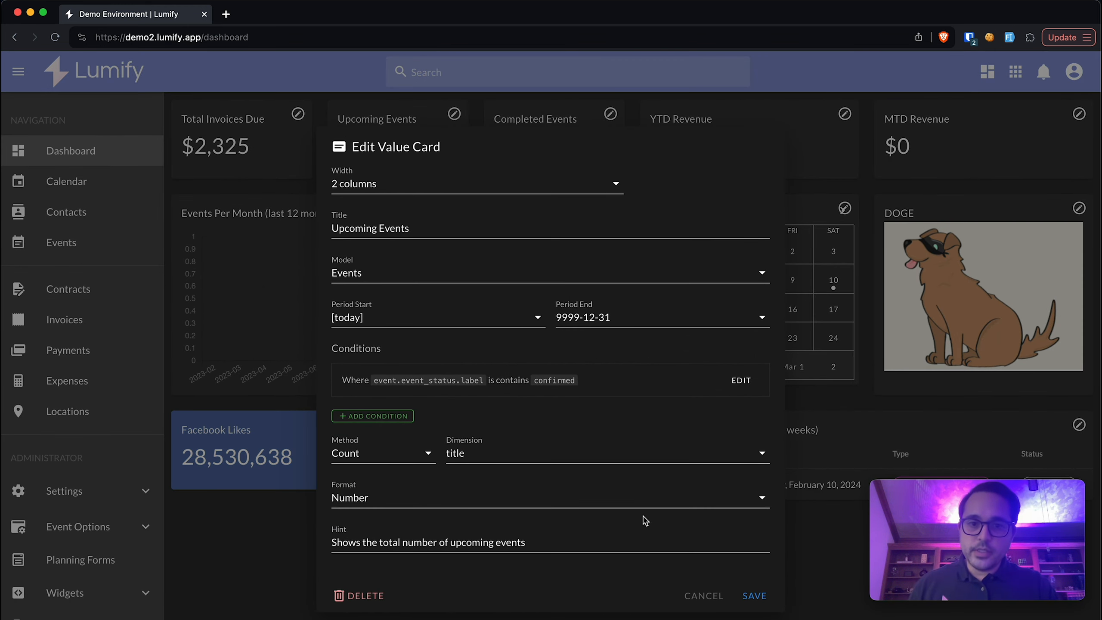
left_click(755, 596)
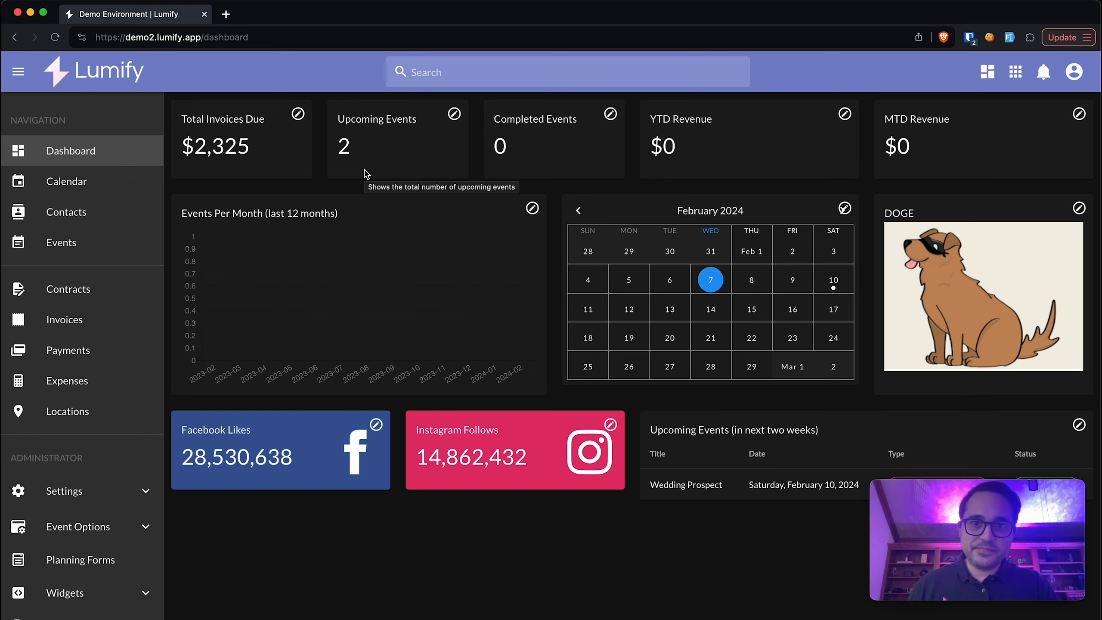
- Review the Completed Events card's status and date conditions, and close it without saving
left_click(611, 114)
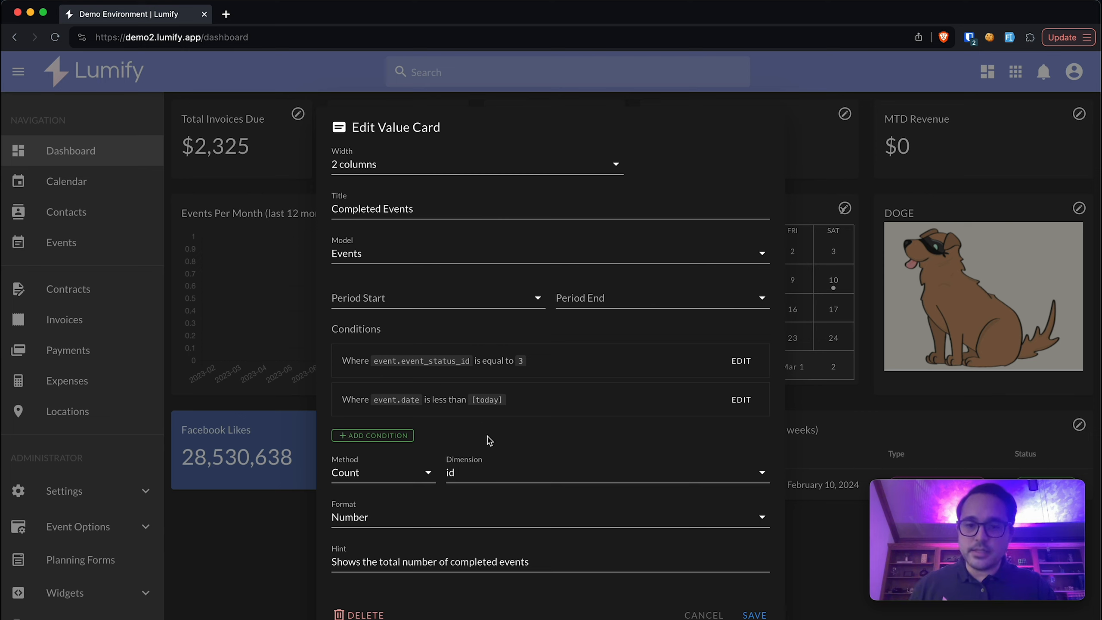
double_click(522, 368)
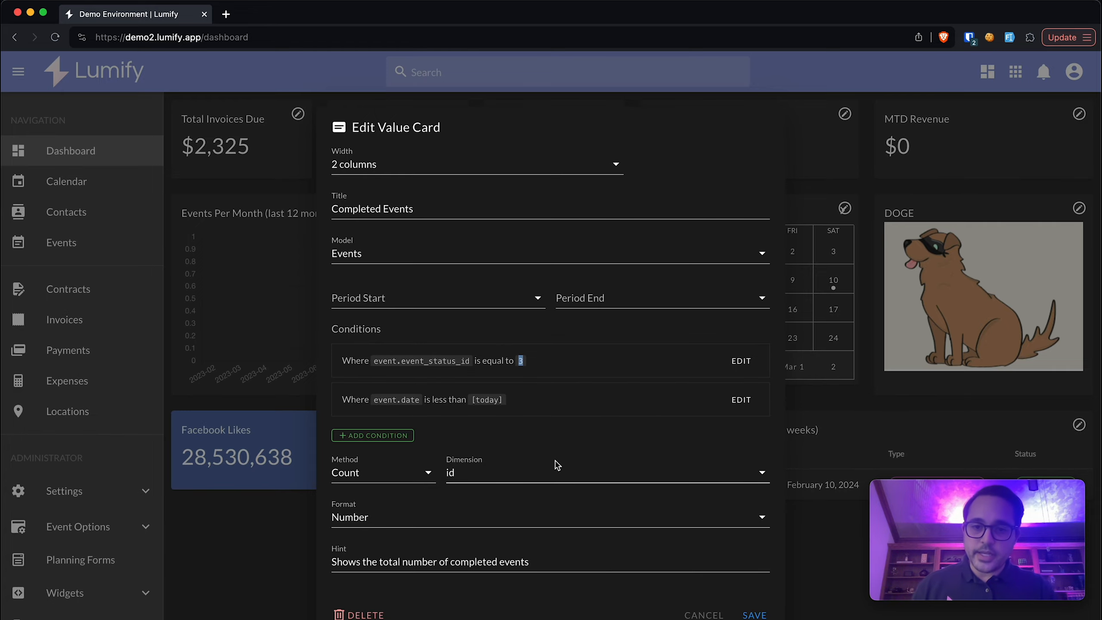
left_click(704, 615)
- Open the YTD Revenue card, keep its model as Payments, and set its period end to End of the year
left_click(843, 114)
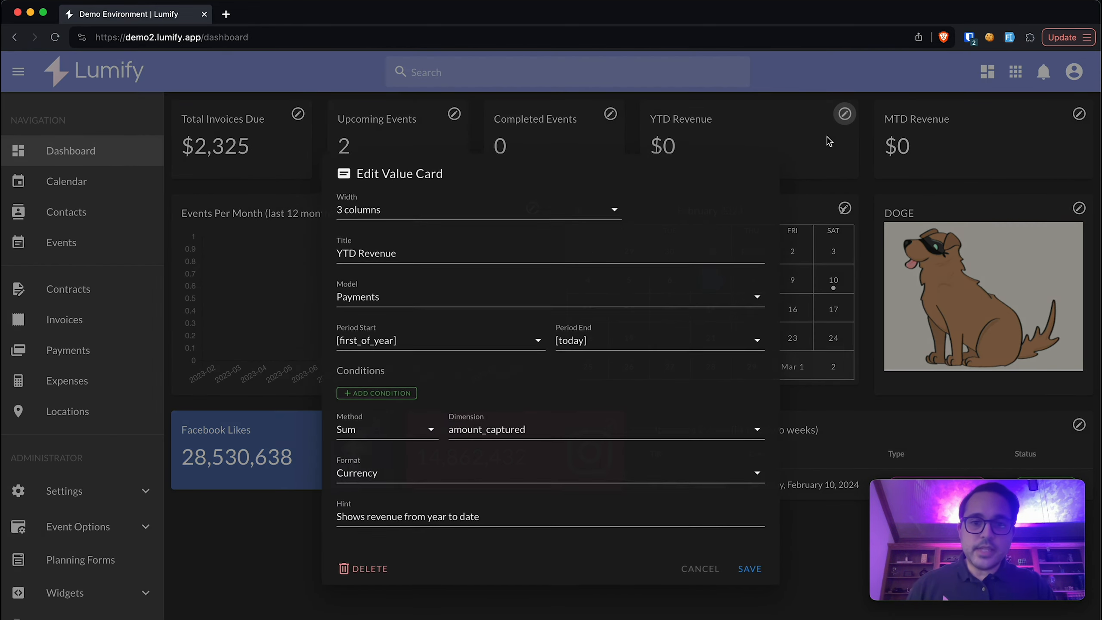
left_click(859, 213)
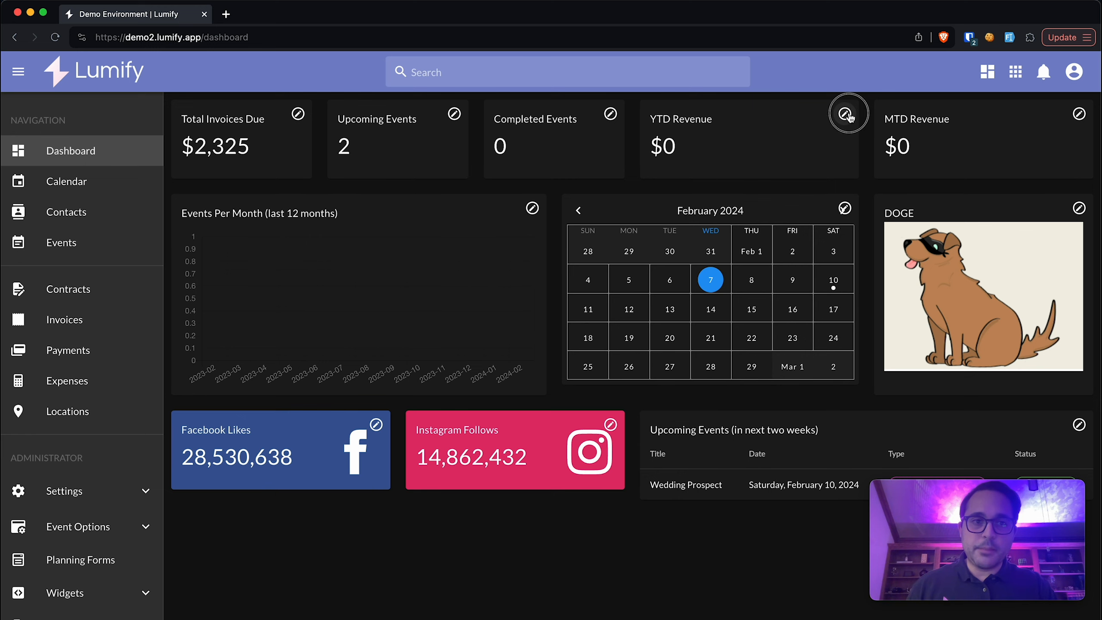
left_click(844, 114)
left_click(377, 295)
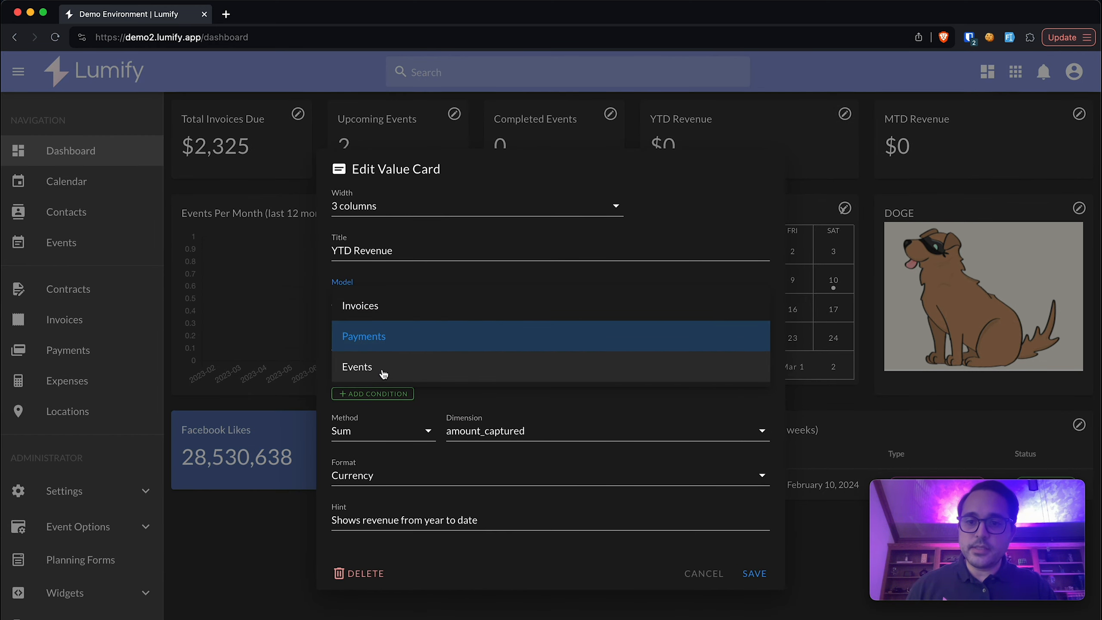
left_click(684, 214)
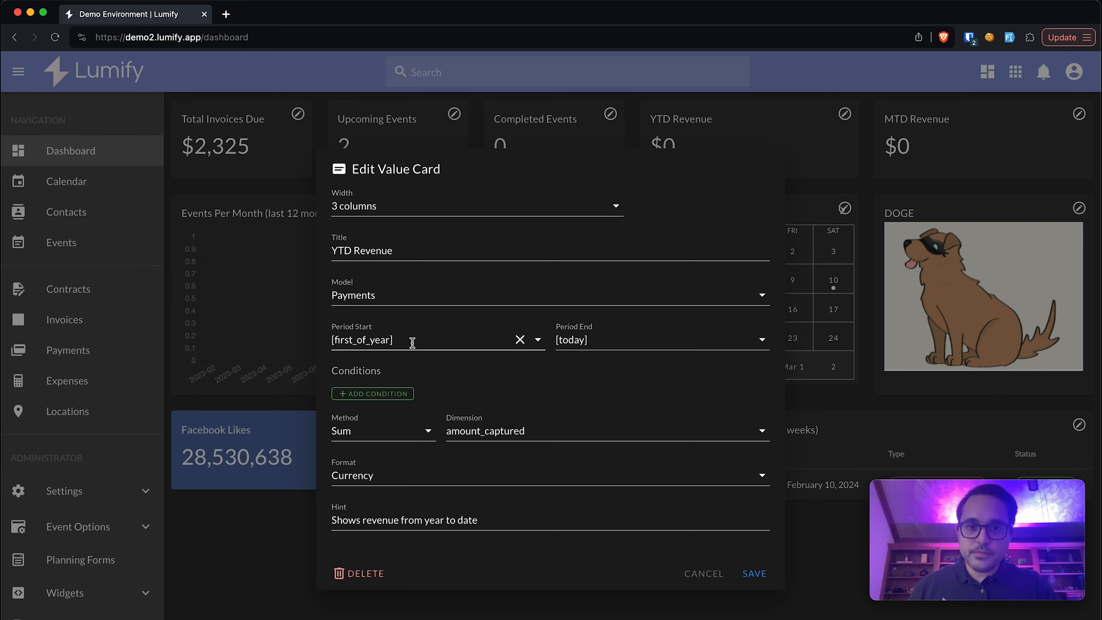
left_click(601, 340)
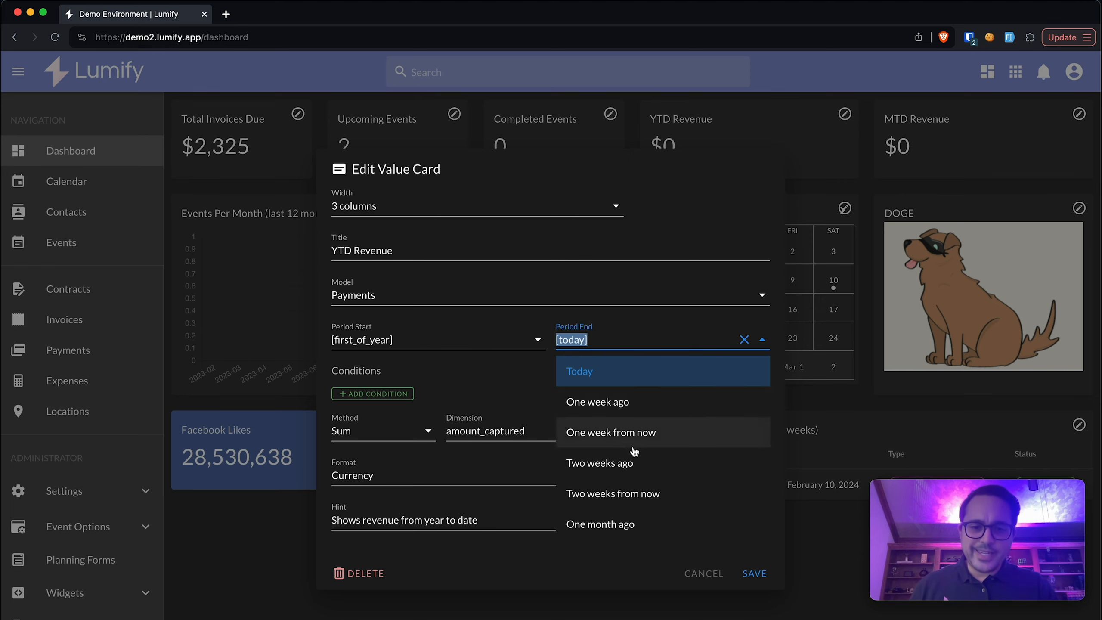
scroll(635, 456, "down", 5)
scroll(635, 453, "down", 1)
left_click(581, 428)
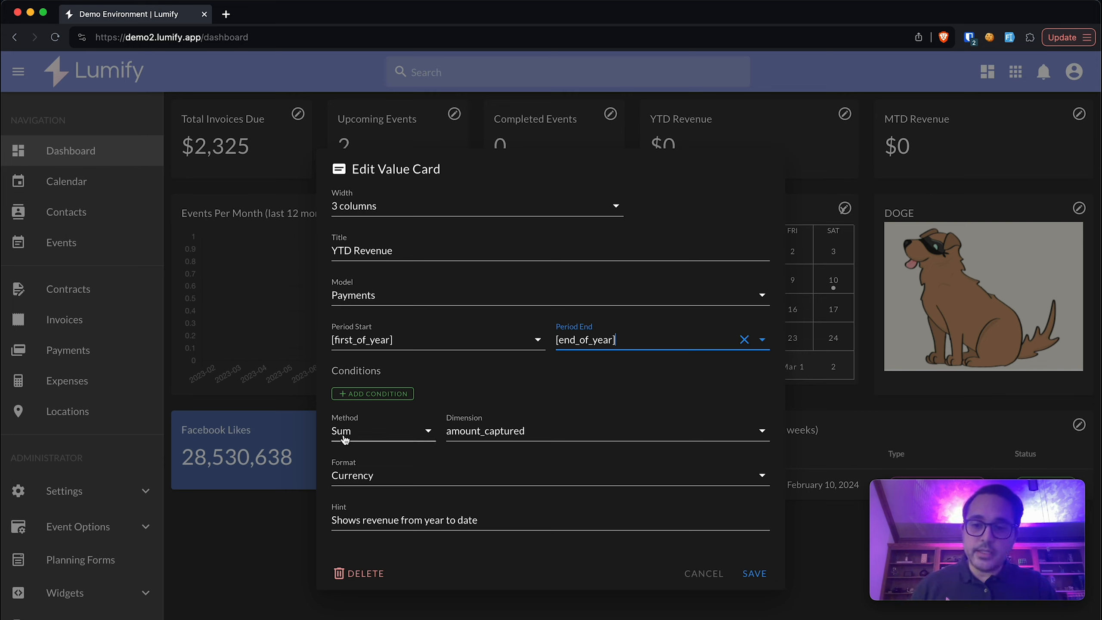
- Keep amount_captured as the YTD Revenue card's dimension and save the card
left_click(503, 434)
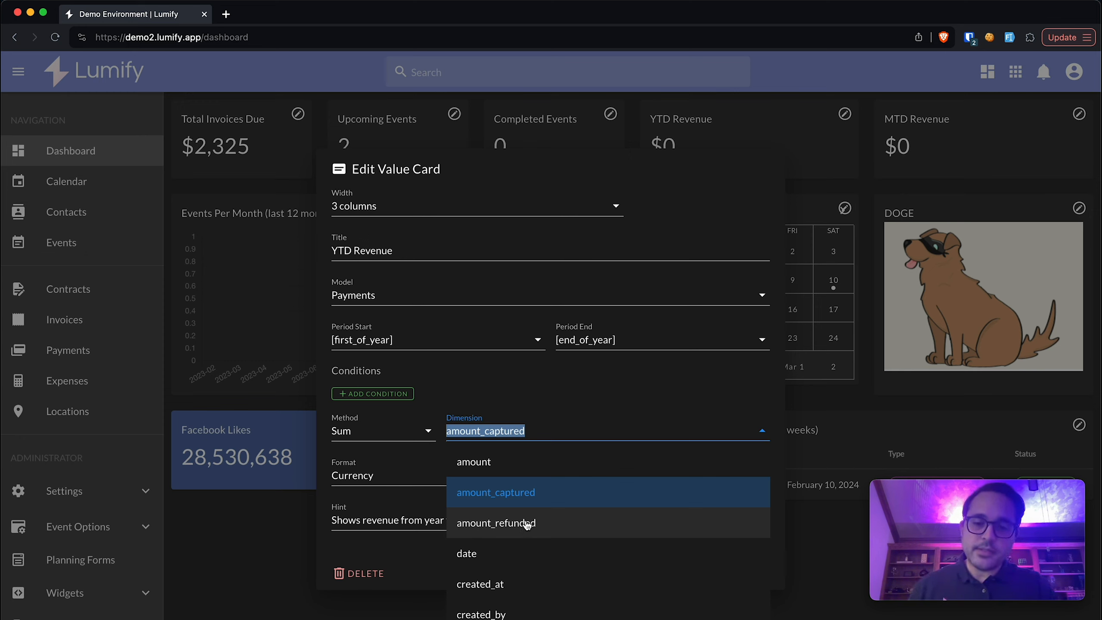
left_click(477, 495)
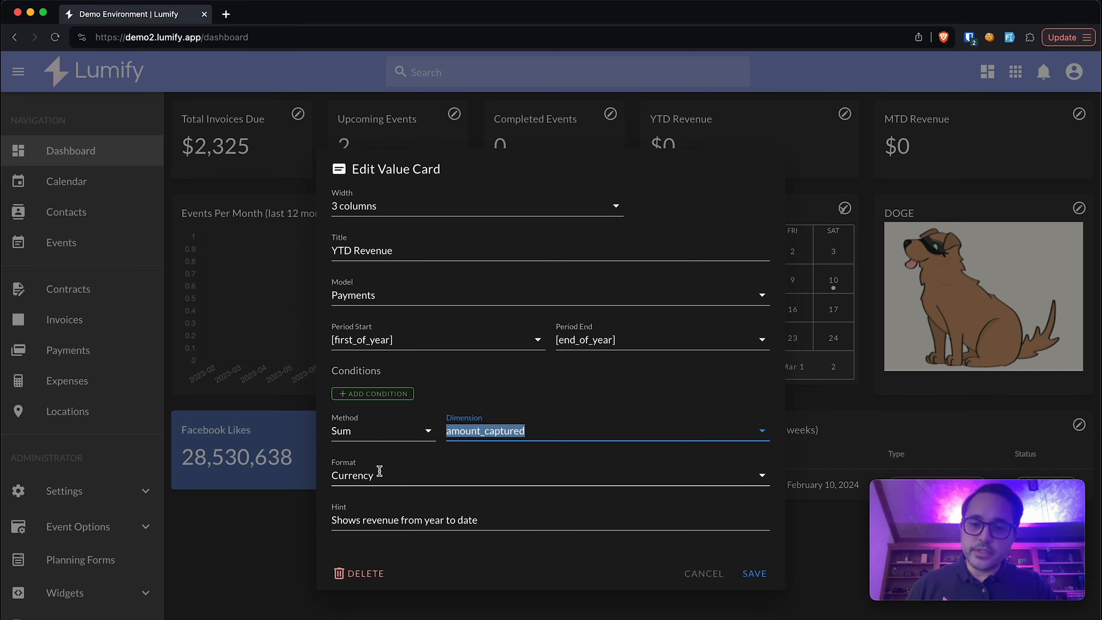
left_click(755, 574)
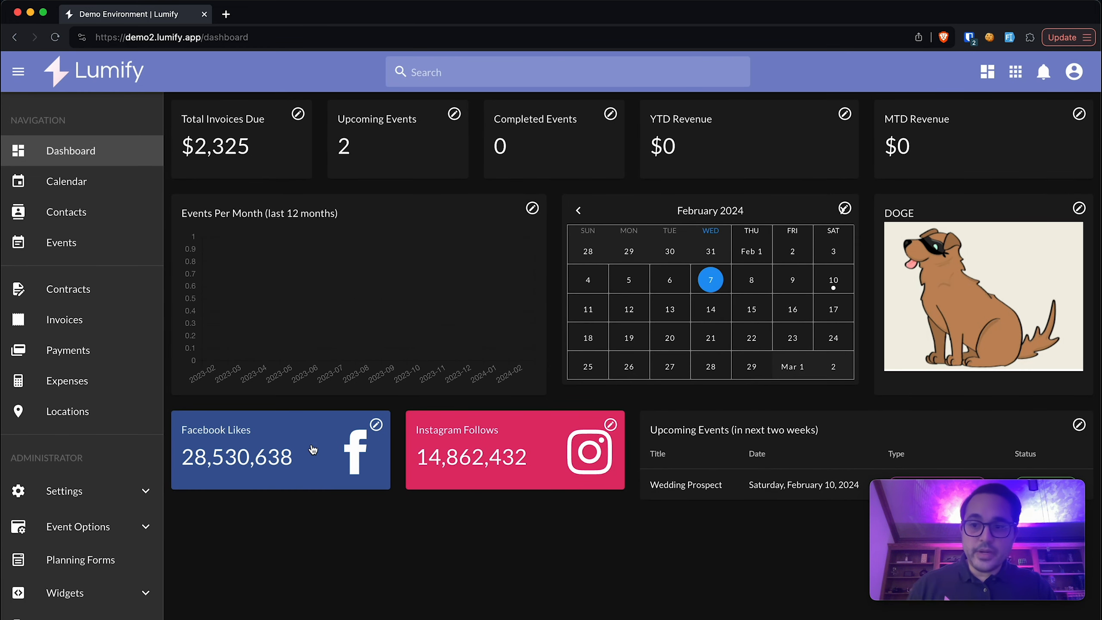
- Create a new payment with the demo e-mail contact as payor and Invoice # 1 as the related invoice
left_click(99, 351)
left_click(1073, 119)
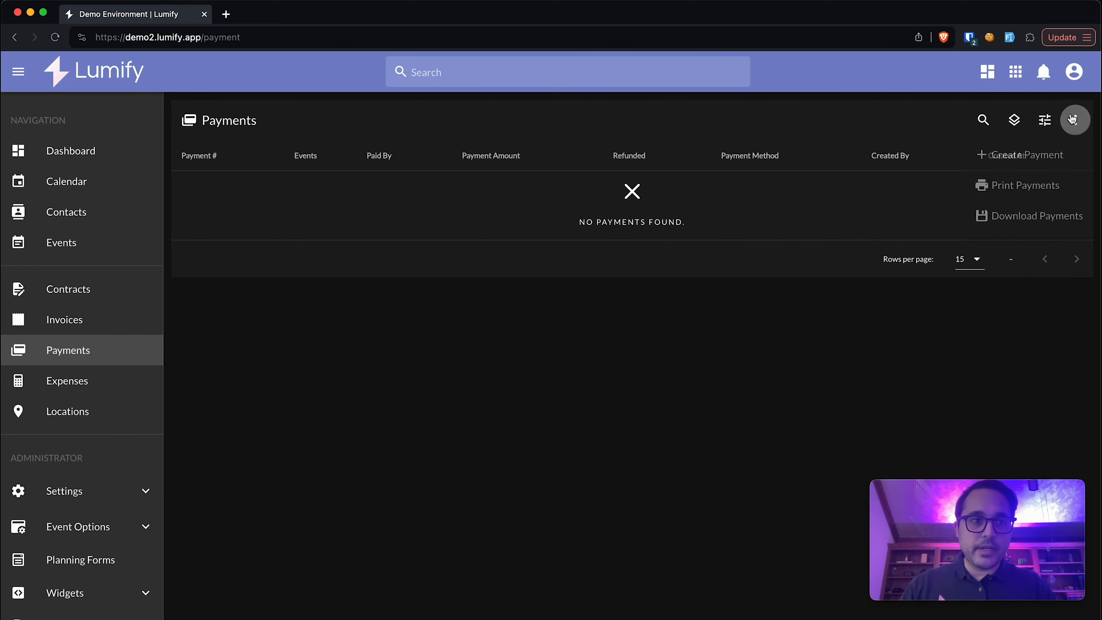
left_click(1015, 156)
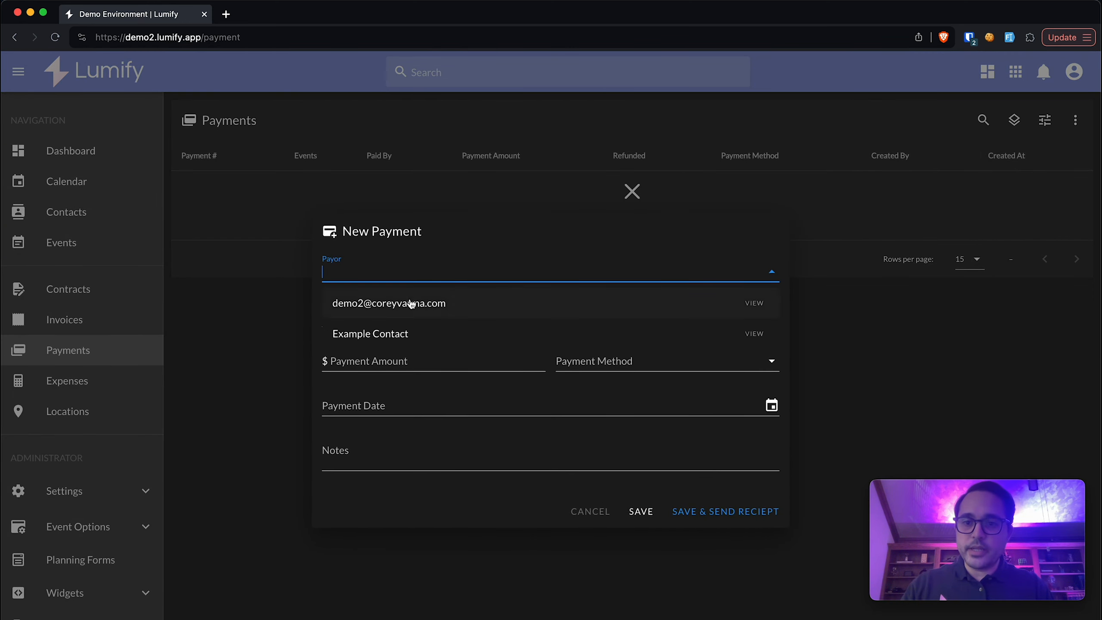
left_click(411, 304)
left_click(381, 314)
left_click(394, 347)
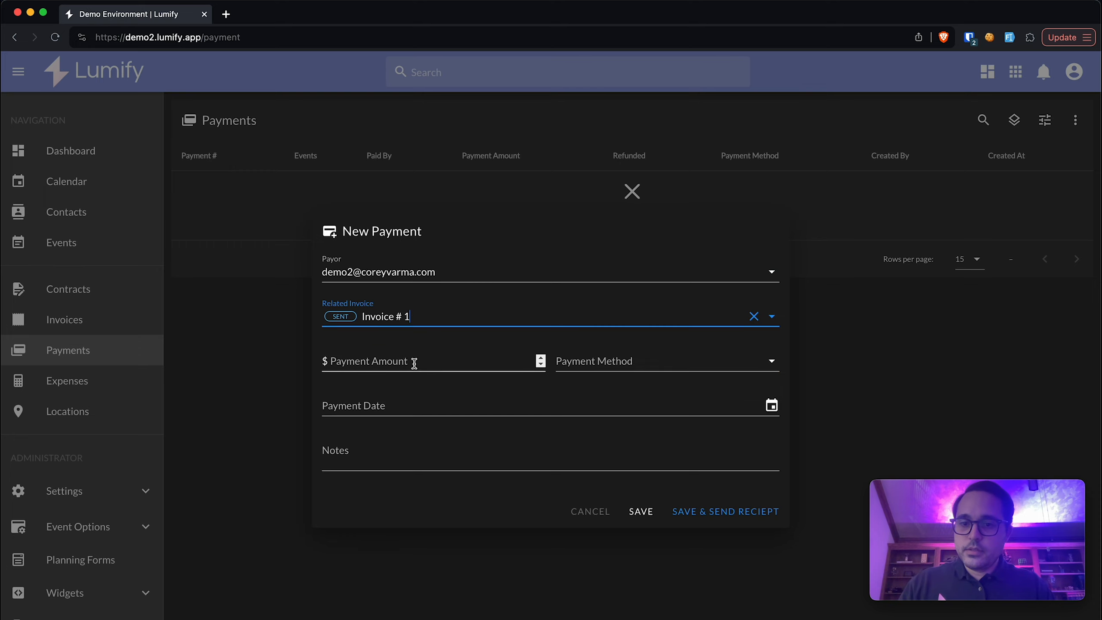
- Set the payment amount to $200, the method to Check and the date to February 8, 2024, and save without sending a receipt
left_click(414, 364)
type("200")
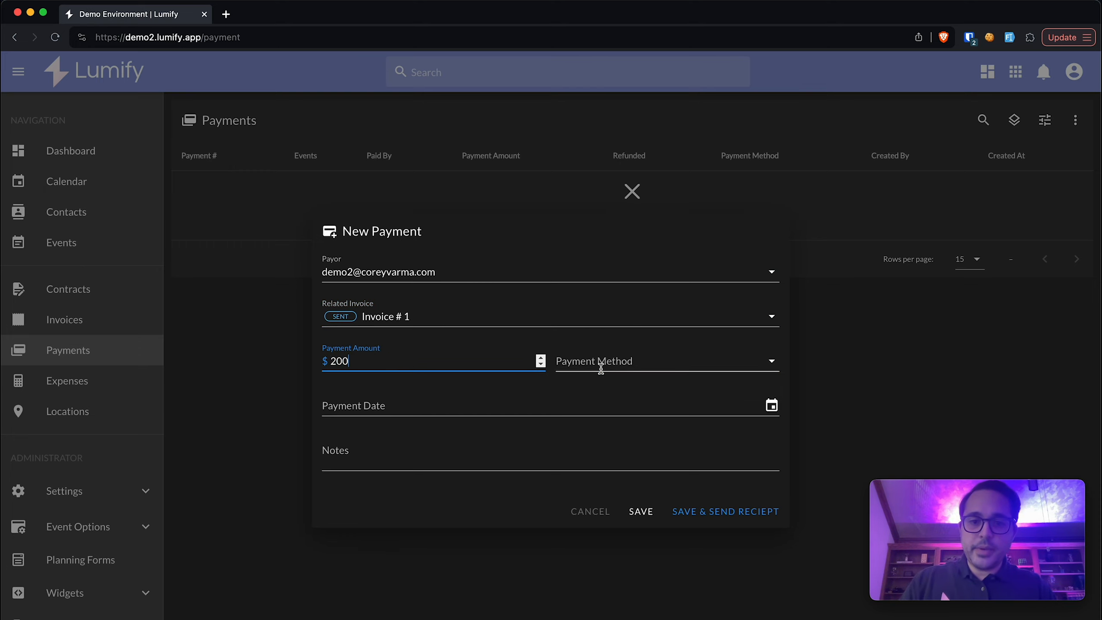
left_click(601, 365)
left_click(608, 389)
left_click(539, 401)
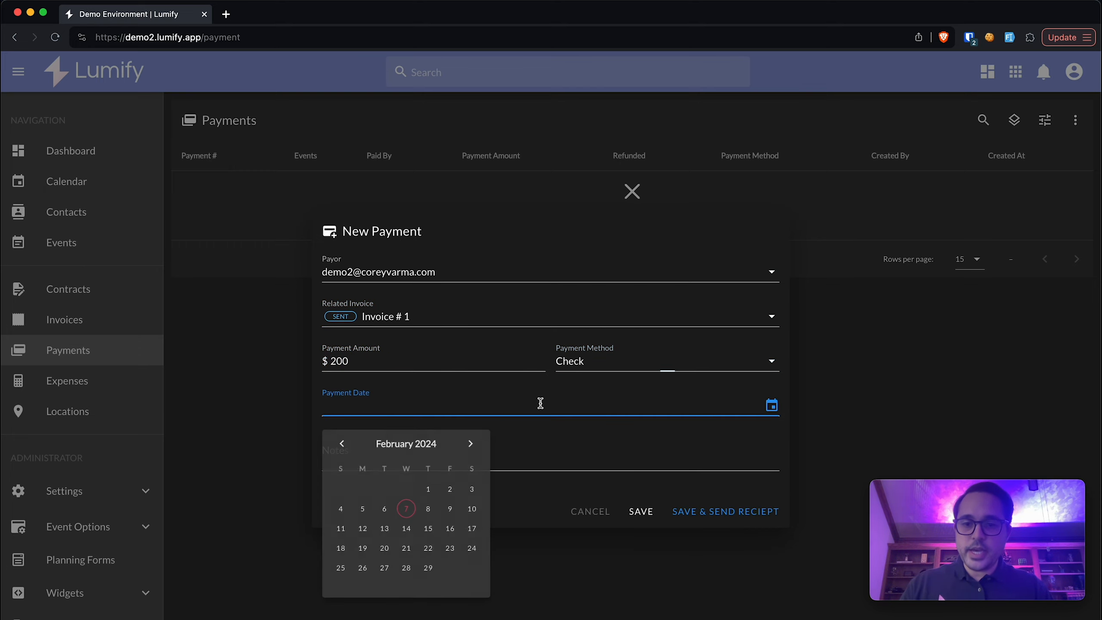
left_click(441, 517)
left_click(641, 513)
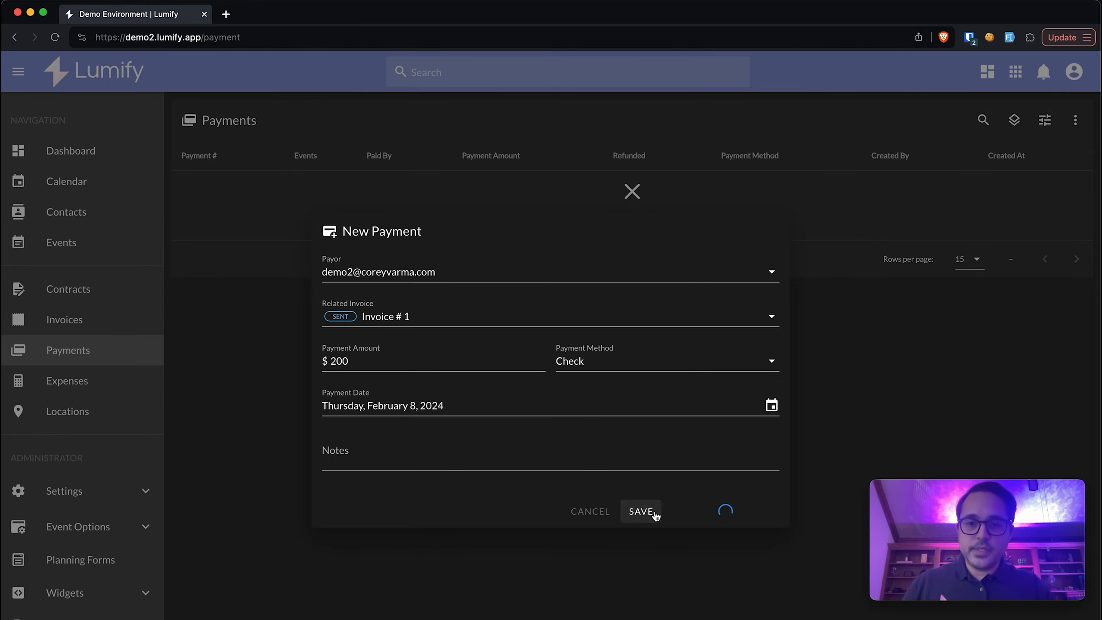
- Return to the dashboard and re-save the YTD Revenue card unchanged to refresh its value
left_click(89, 151)
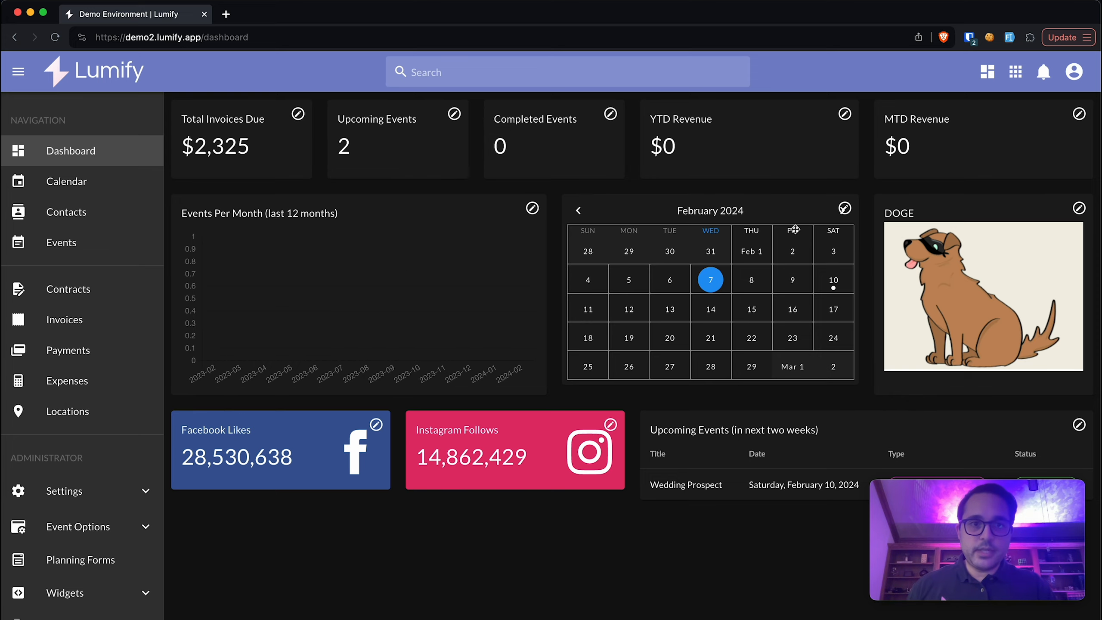
left_click(844, 113)
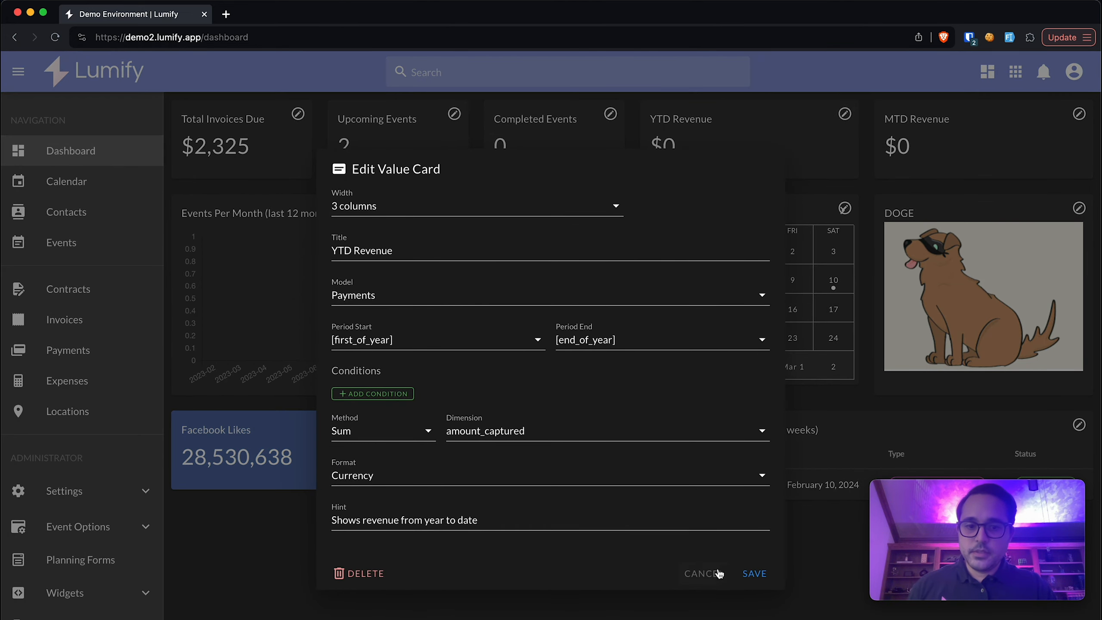
left_click(752, 573)
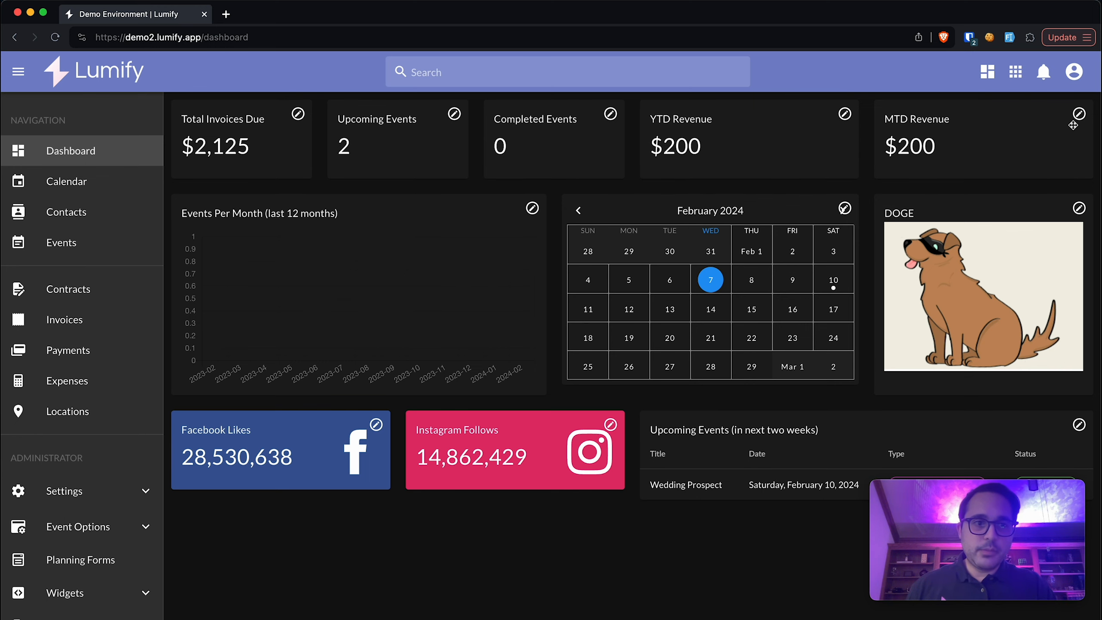
- Set the MTD Revenue card's period end to End of the month and save the card
left_click(1080, 114)
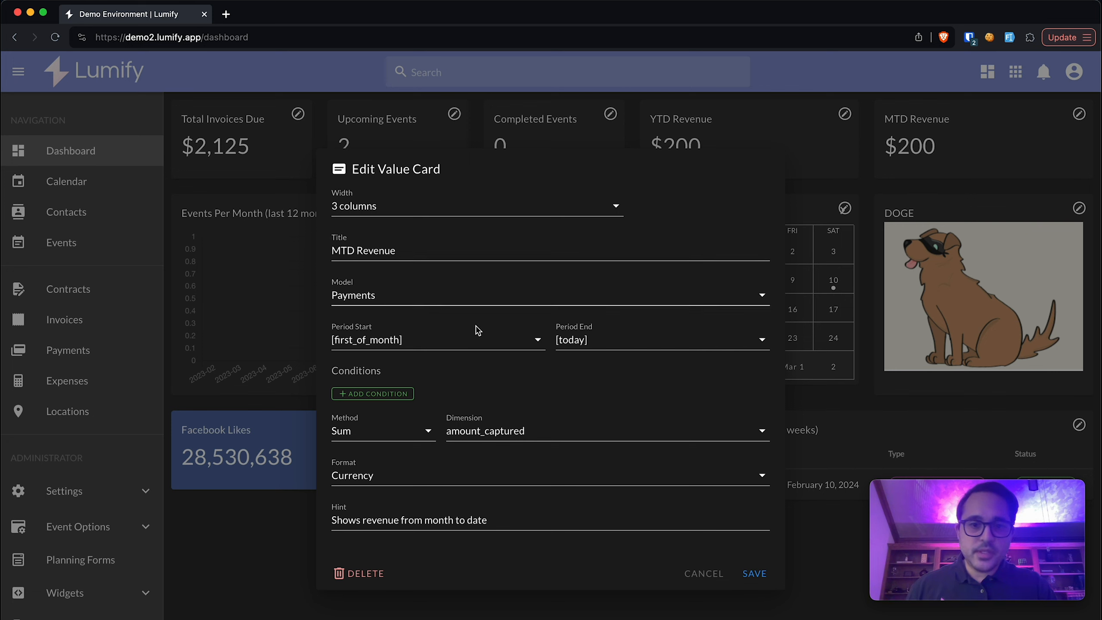
left_click(650, 343)
scroll(651, 450, "down", 4)
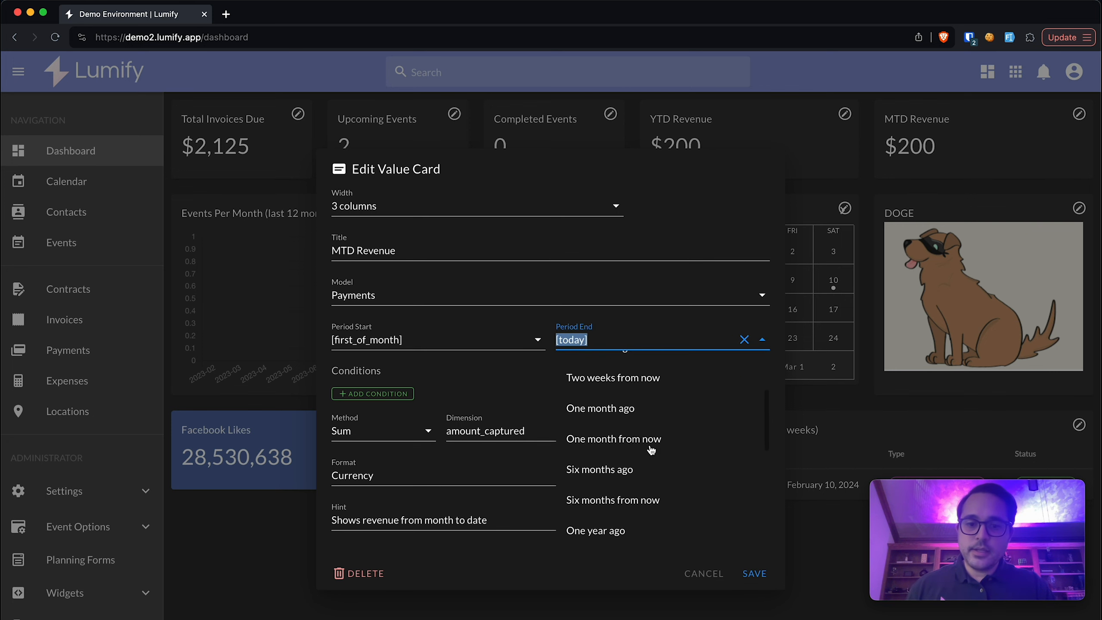
scroll(625, 444, "down", 3)
scroll(625, 441, "down", 2)
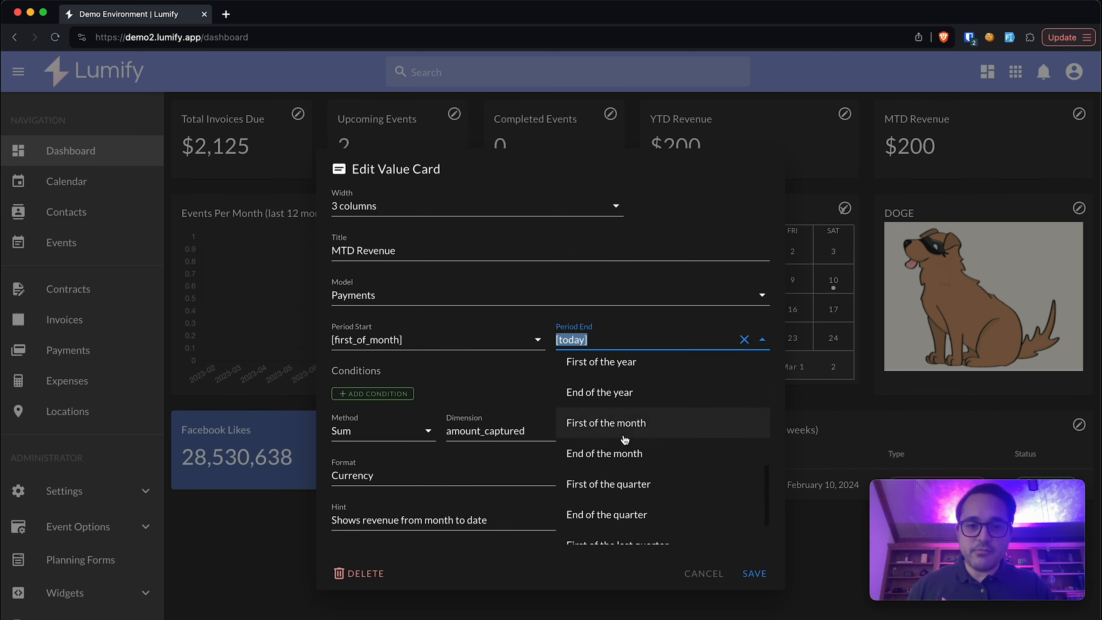
left_click(625, 453)
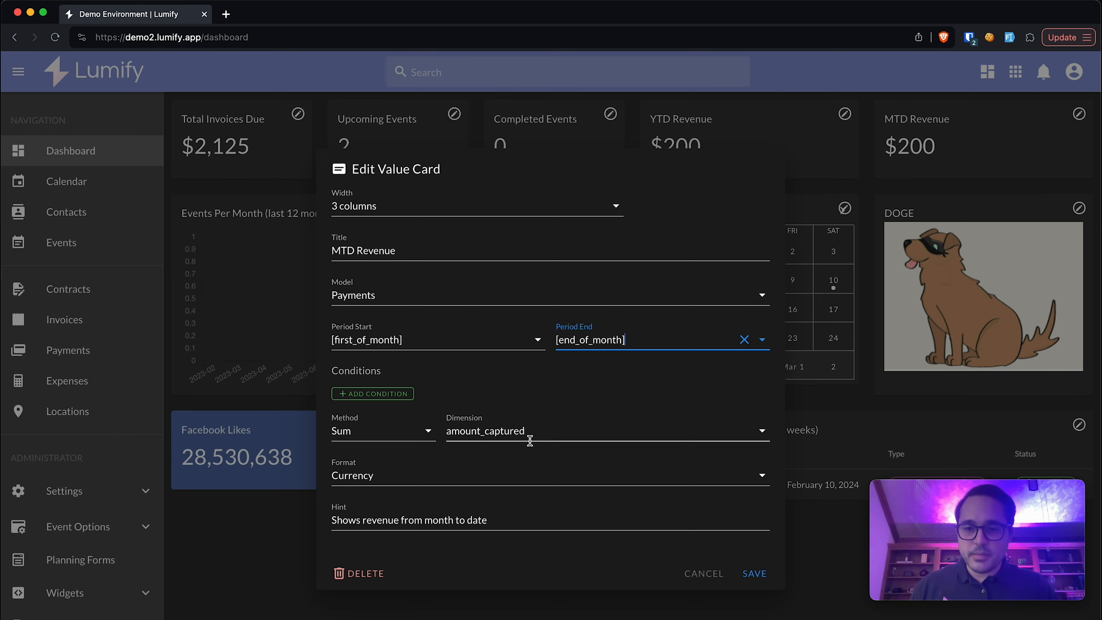
left_click(755, 573)
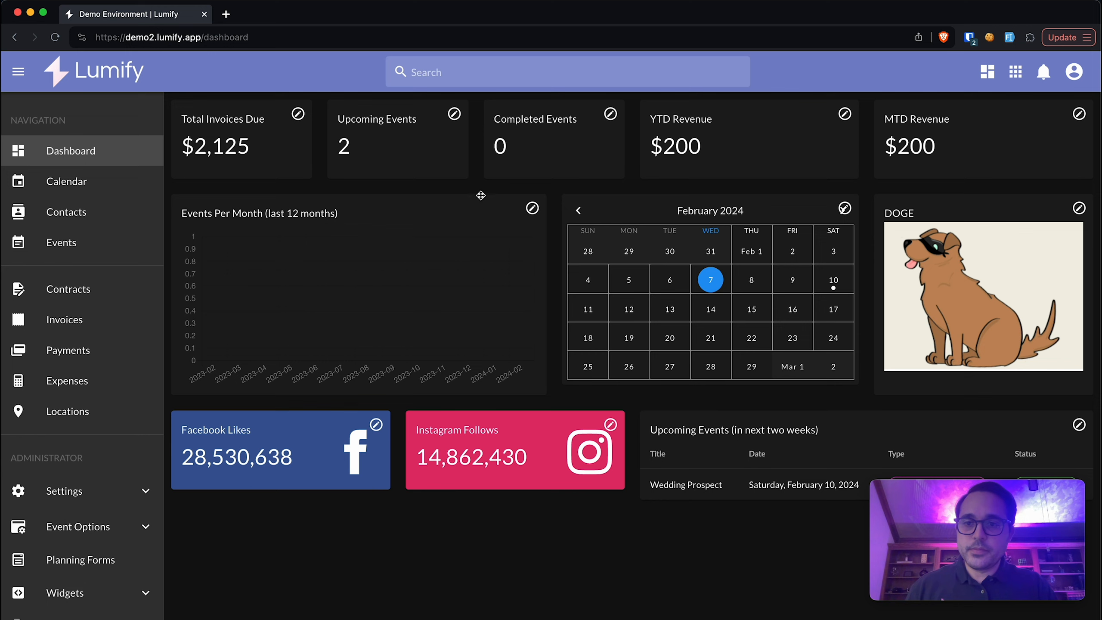
- Open the Events Per Month chart card, keep Count of Events as its model, and set its period end to End of the year
left_click(533, 208)
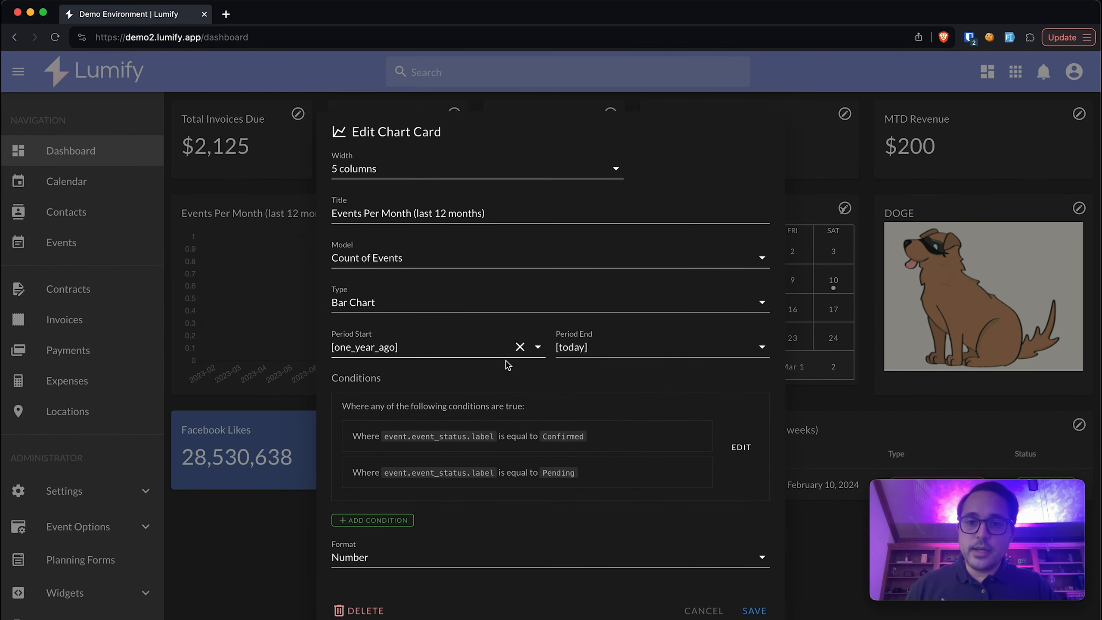
left_click(480, 256)
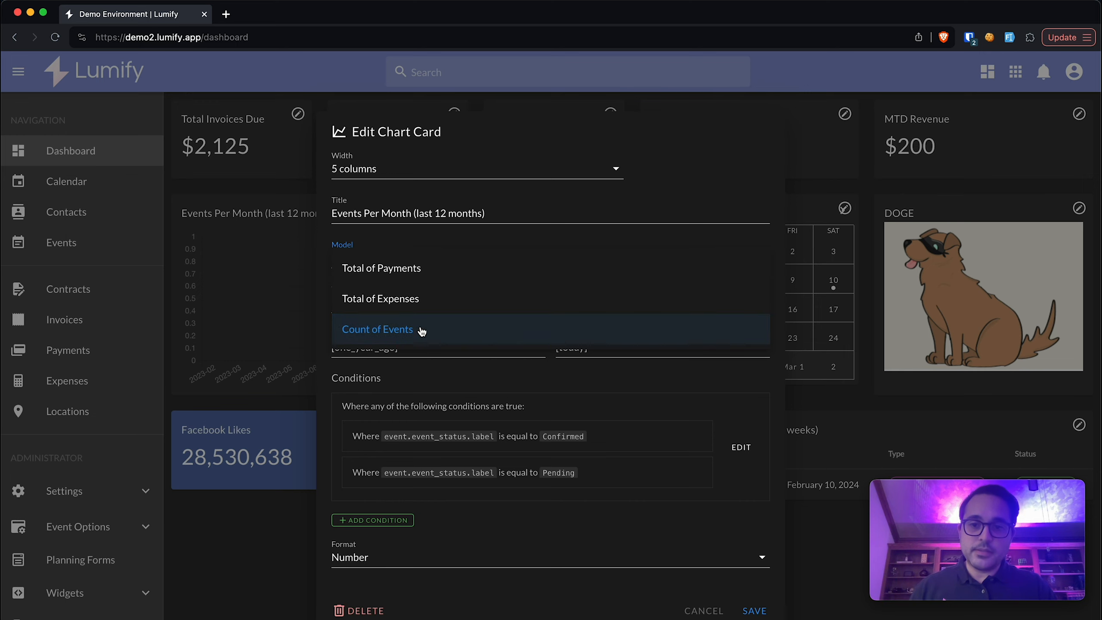
left_click(395, 333)
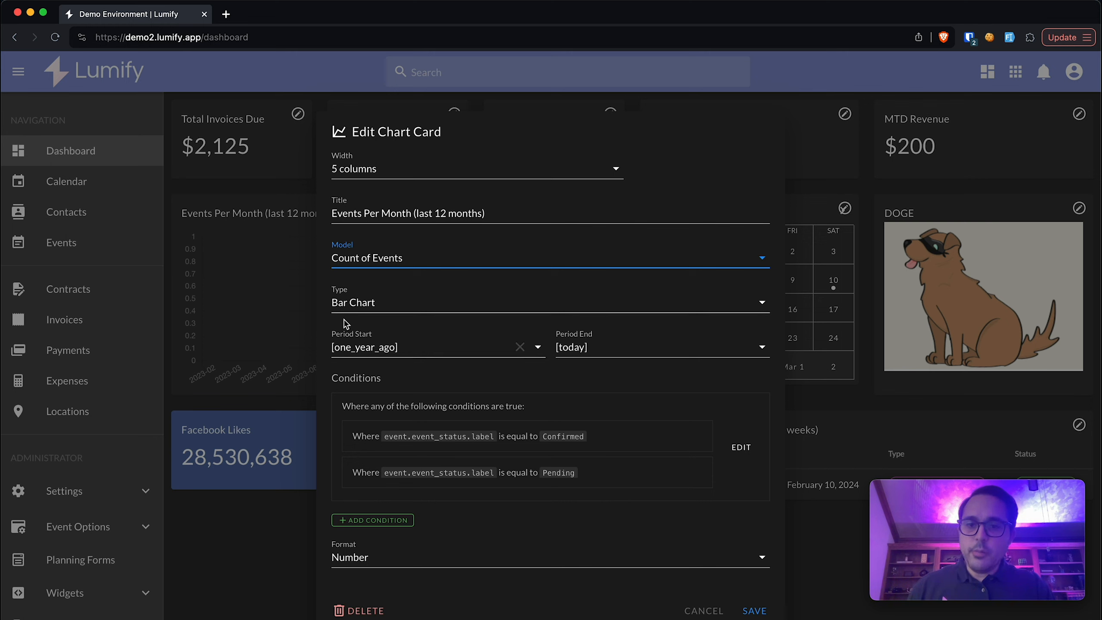
left_click(393, 350)
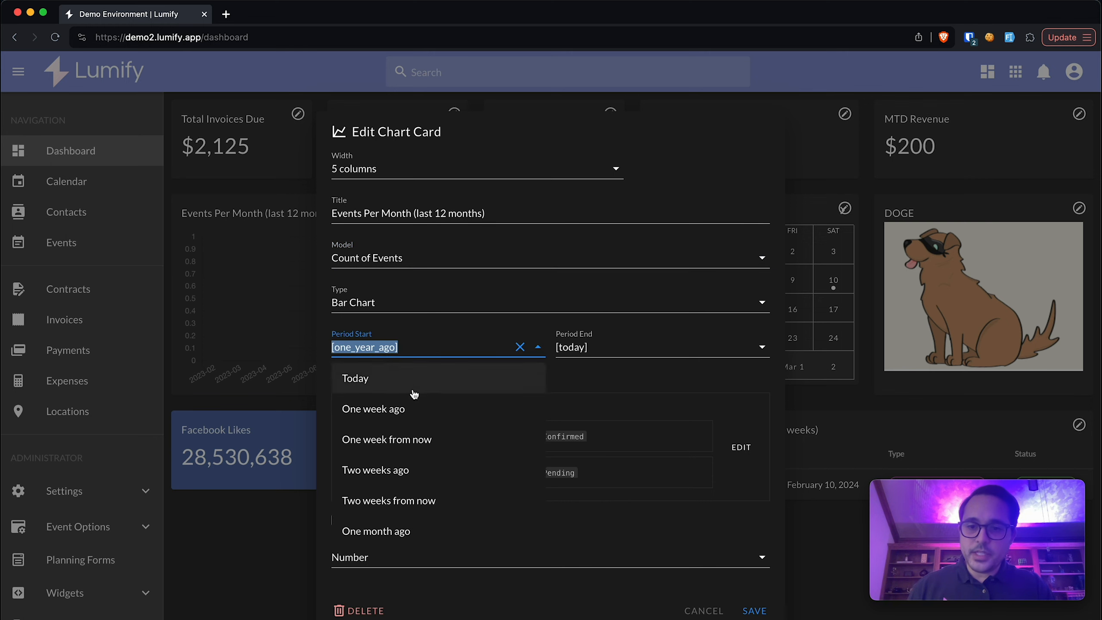
scroll(435, 468, "down", 2)
left_click(590, 336)
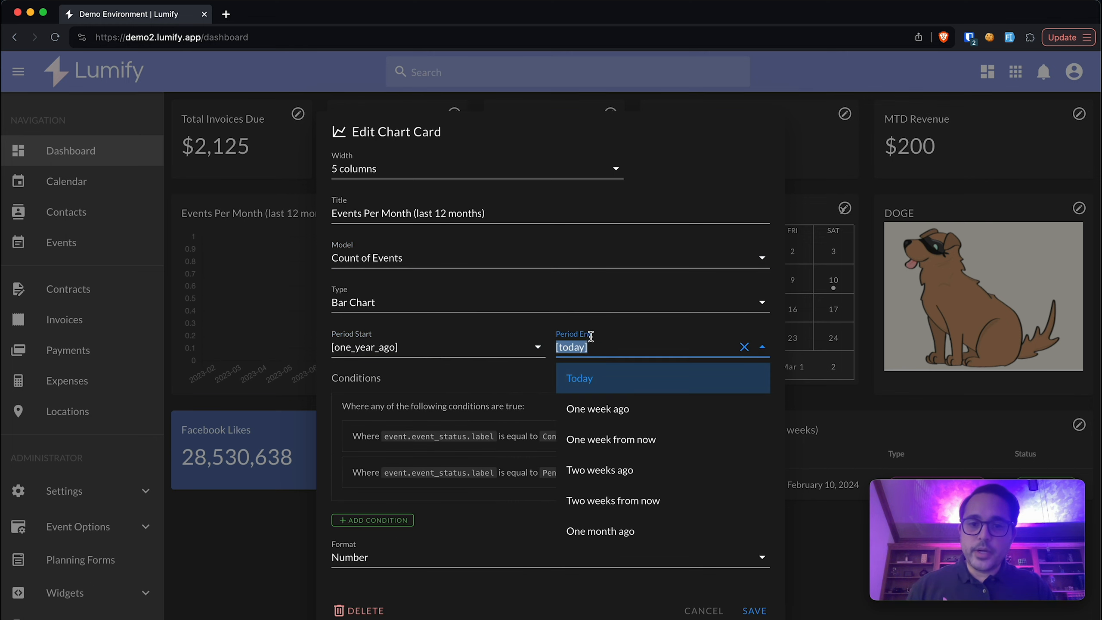
scroll(646, 465, "down", 6)
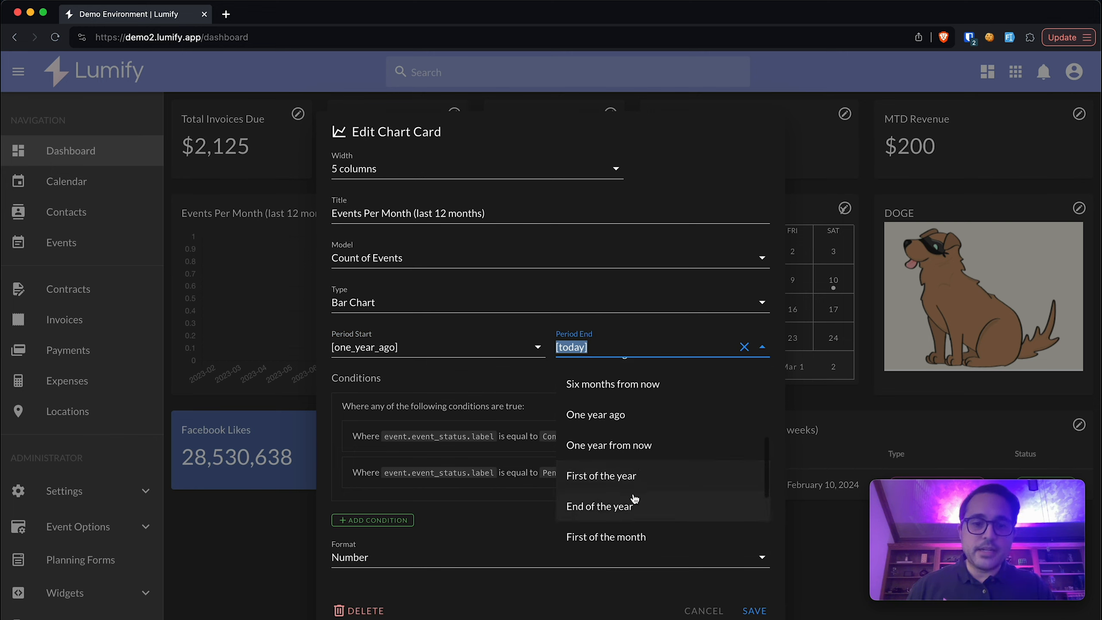
left_click(635, 501)
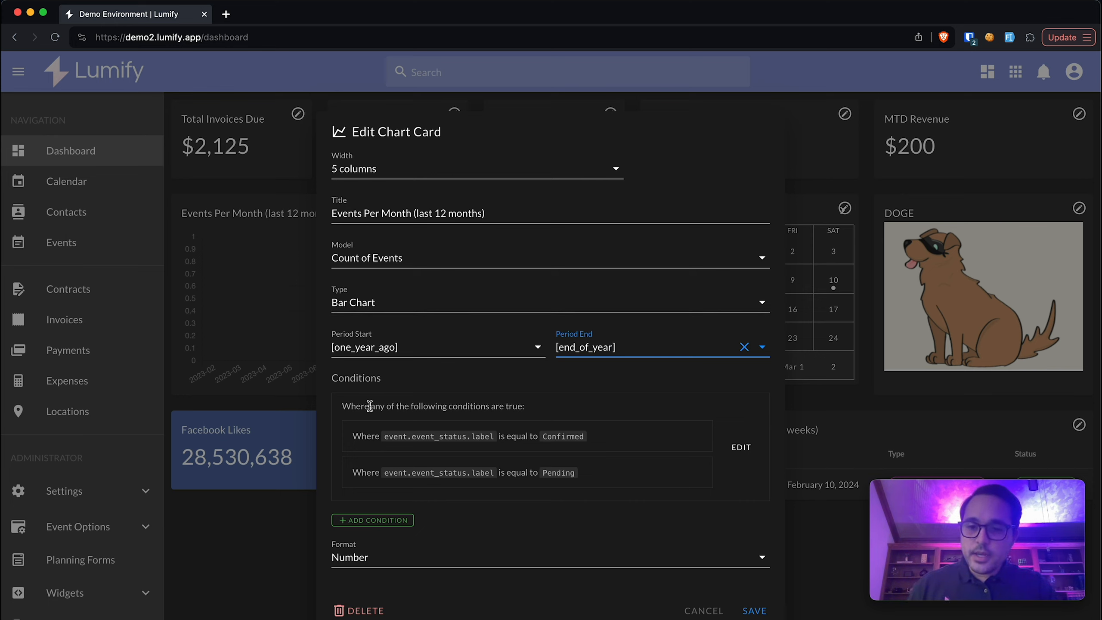
- Highlight the any-of heading above the Confirmed and Pending event status conditions, and save the Events Per Month chart card
left_click_drag(343, 407, 536, 413)
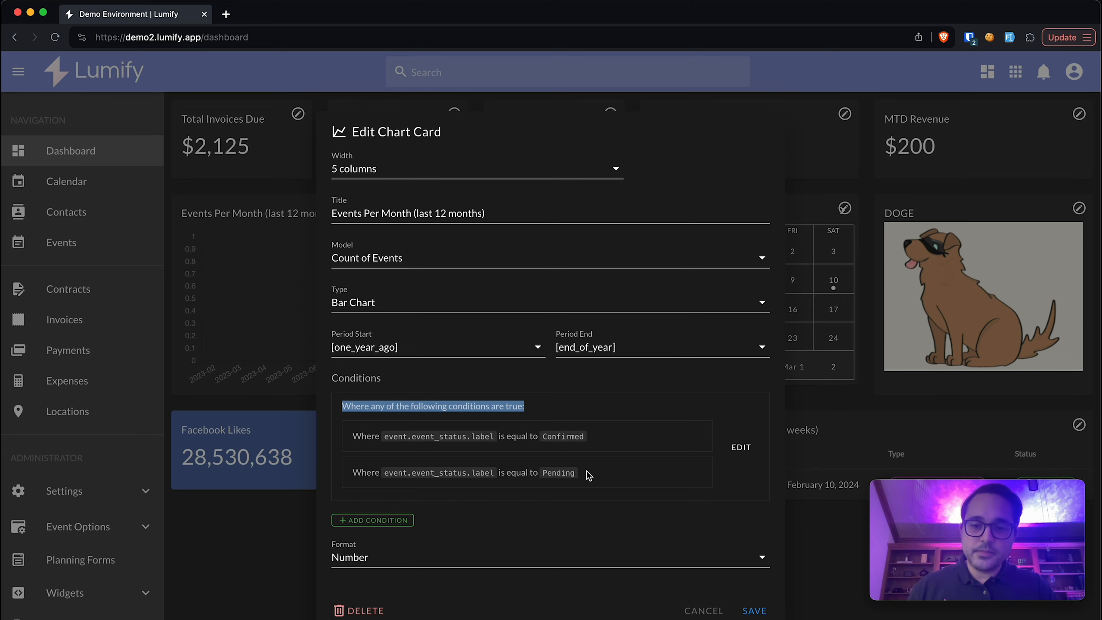
left_click(755, 612)
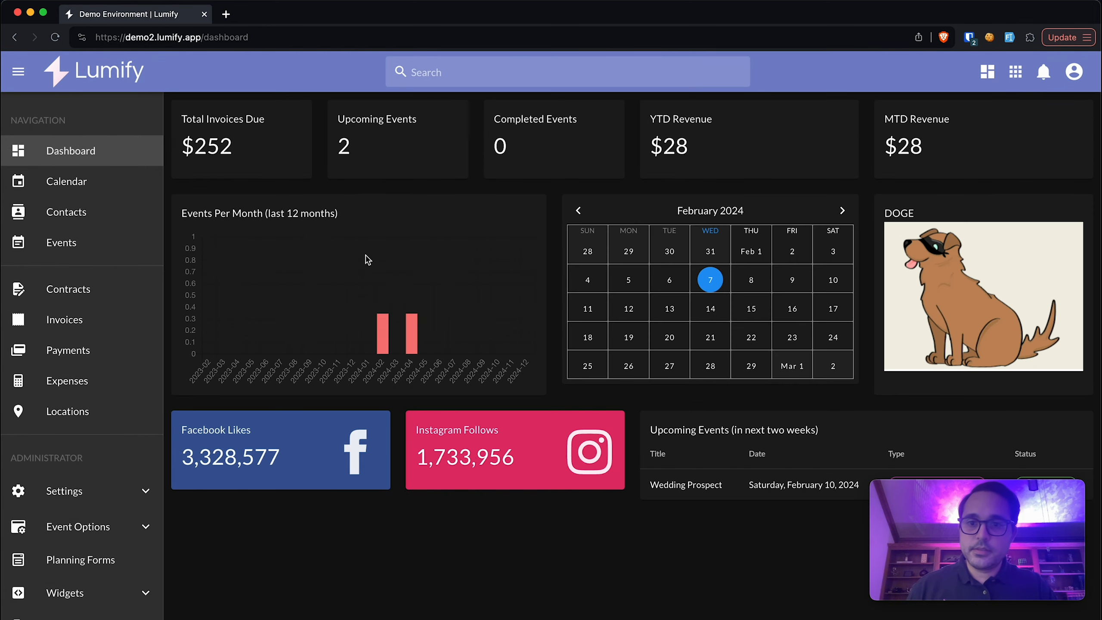
mouse_move(414, 324)
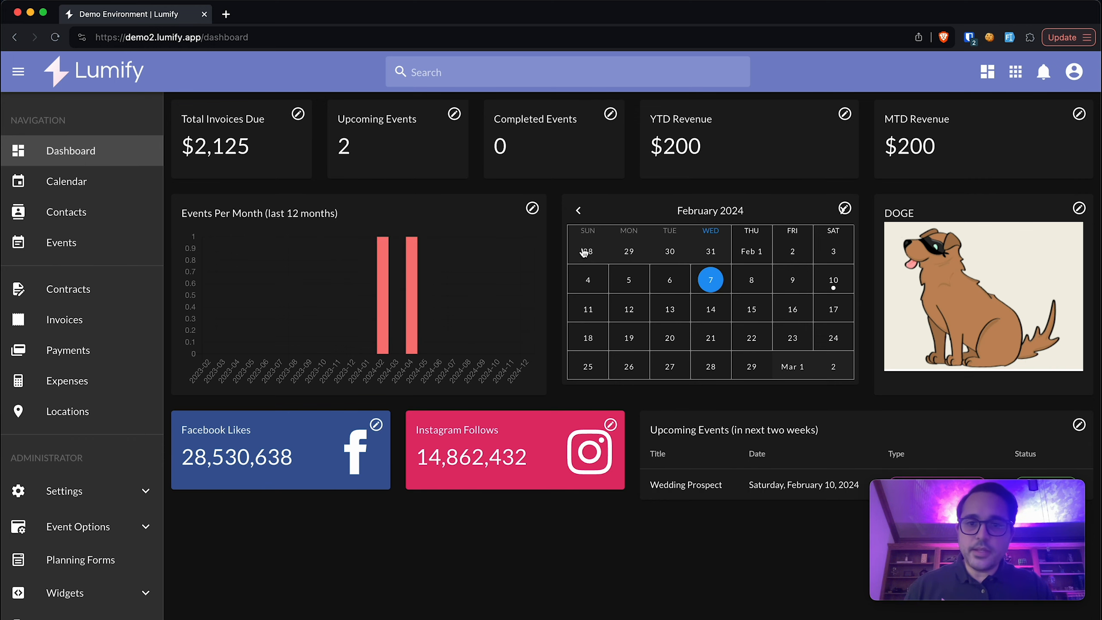
- Change the Events Per Month card's chart type to Line Chart and save the card
left_click(533, 209)
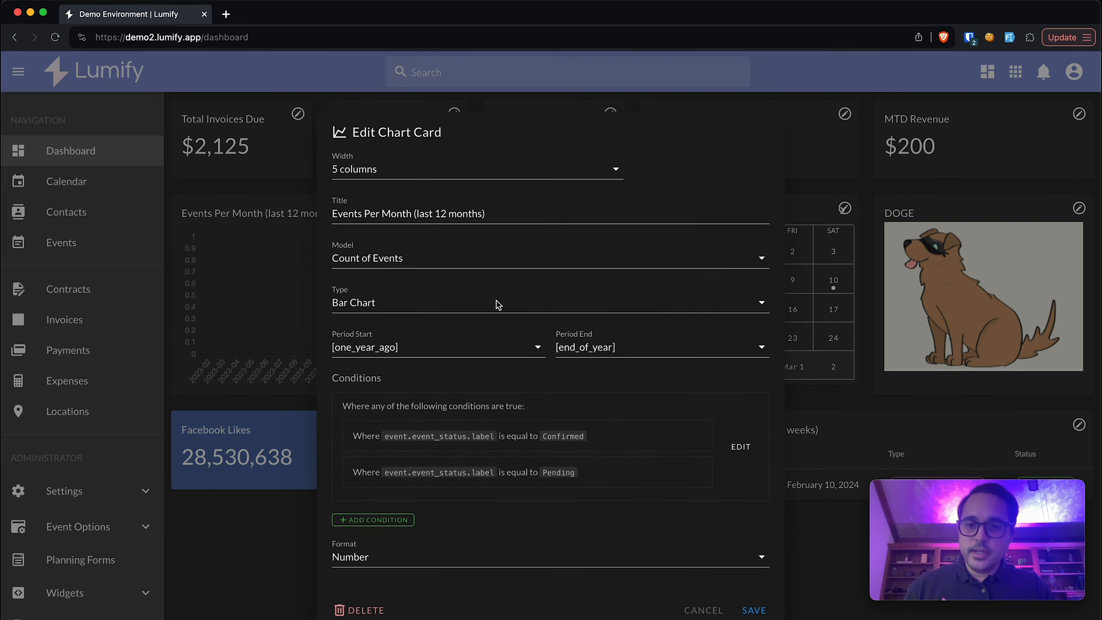
left_click(421, 300)
left_click(419, 325)
left_click(755, 610)
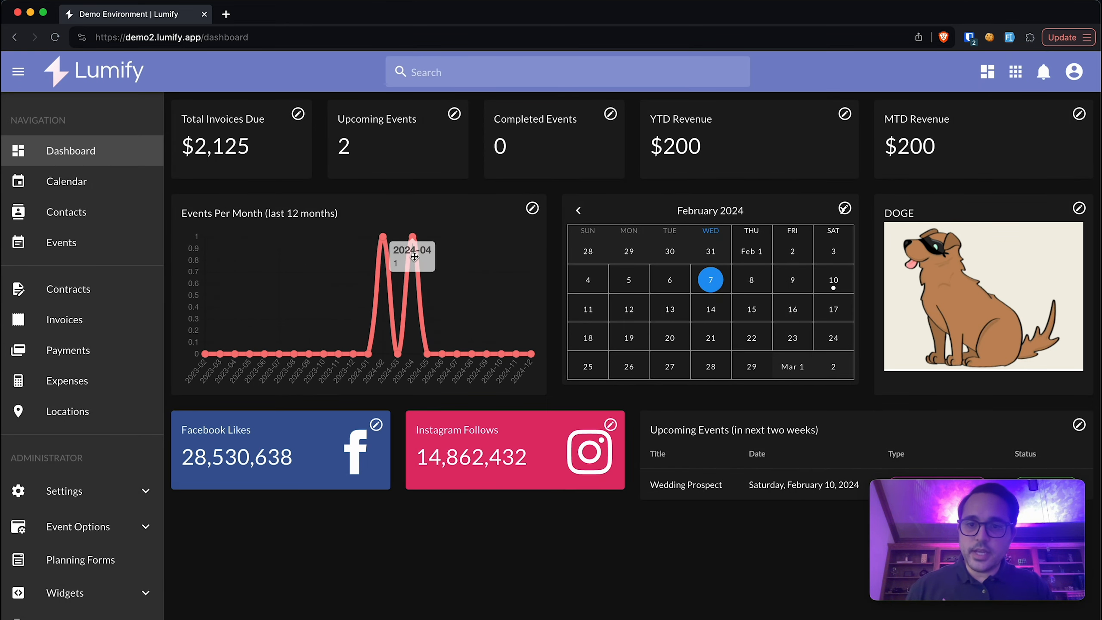
- Review the Events Per Month card's settings, closing once without saving, and reopen the card to re-save it unchanged
left_click(533, 209)
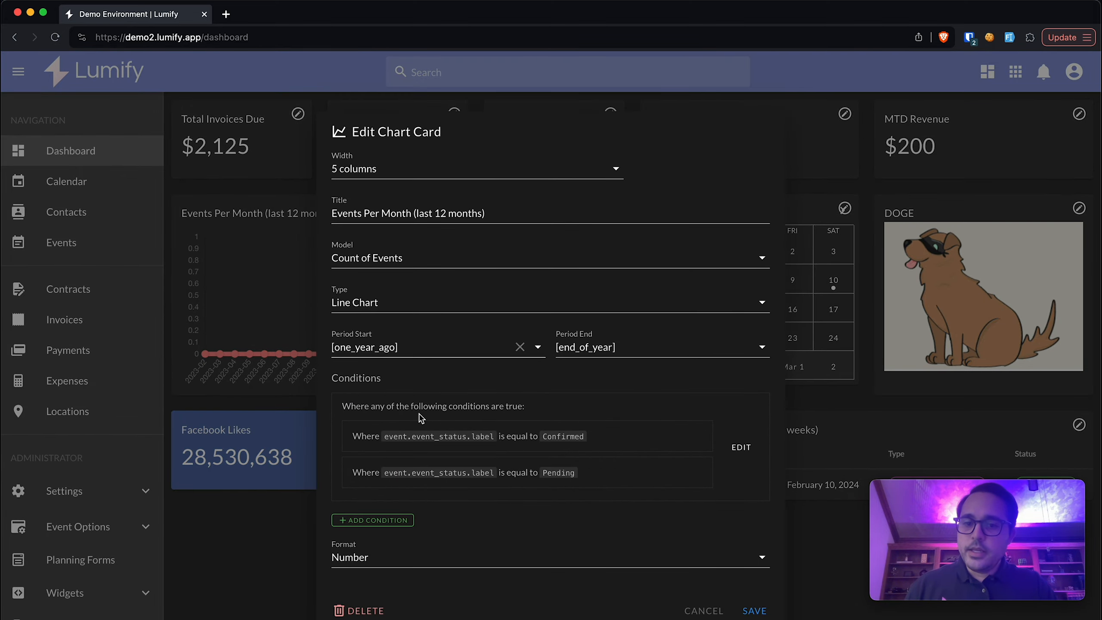
left_click(704, 611)
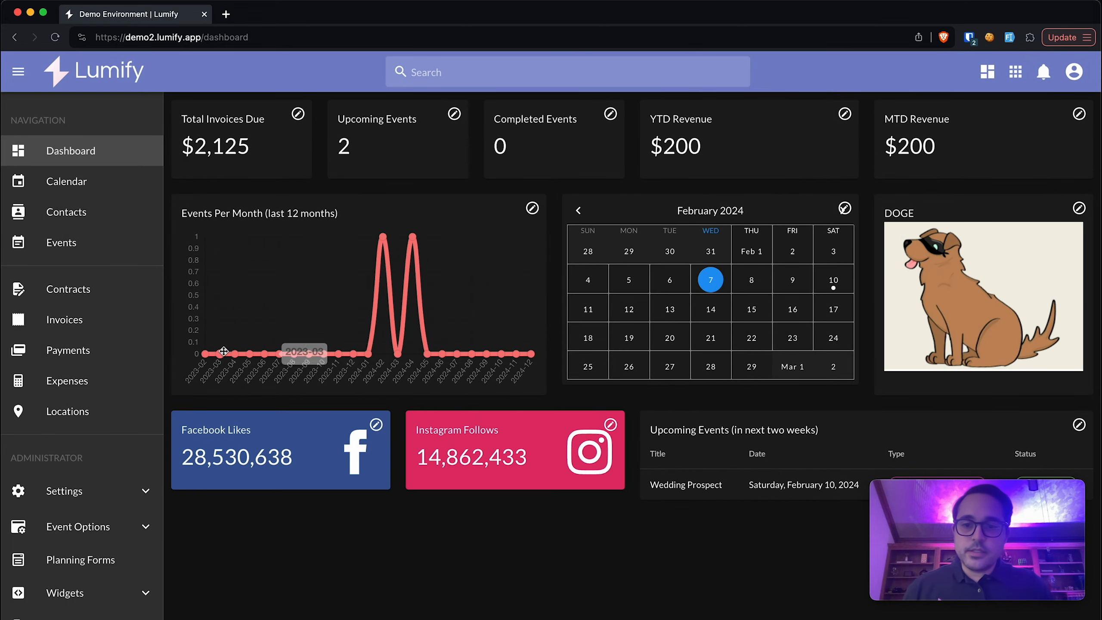
left_click(534, 208)
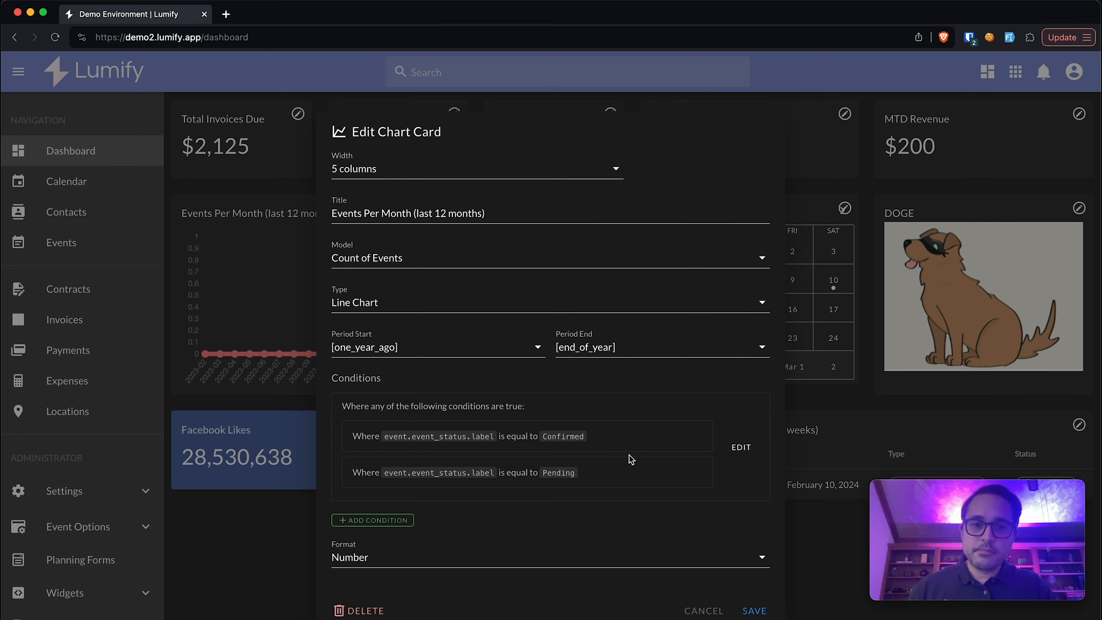
left_click(755, 610)
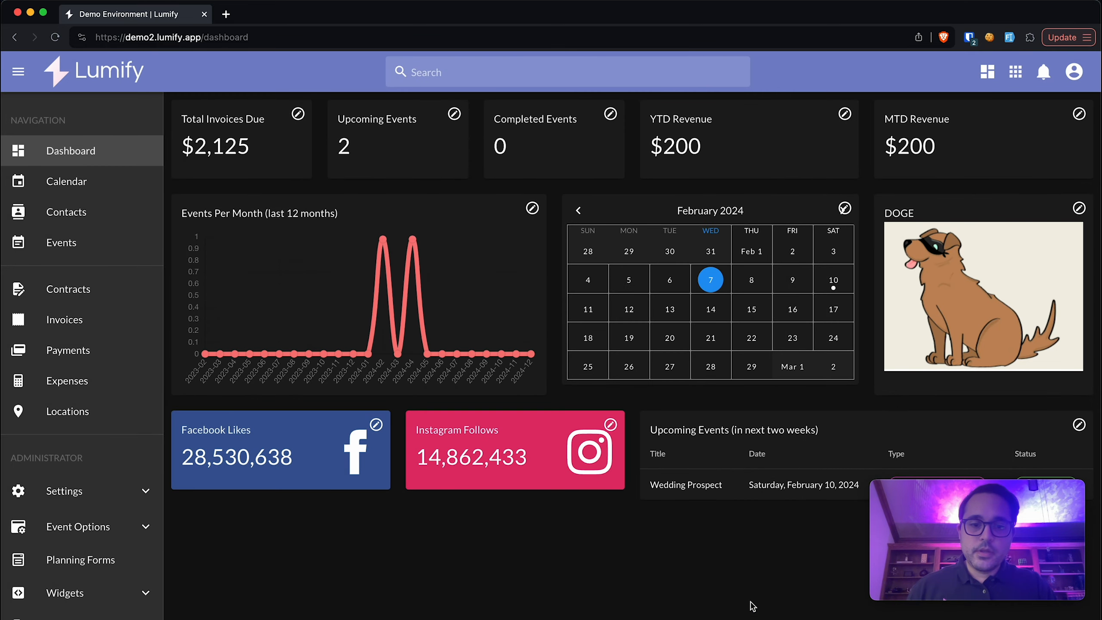